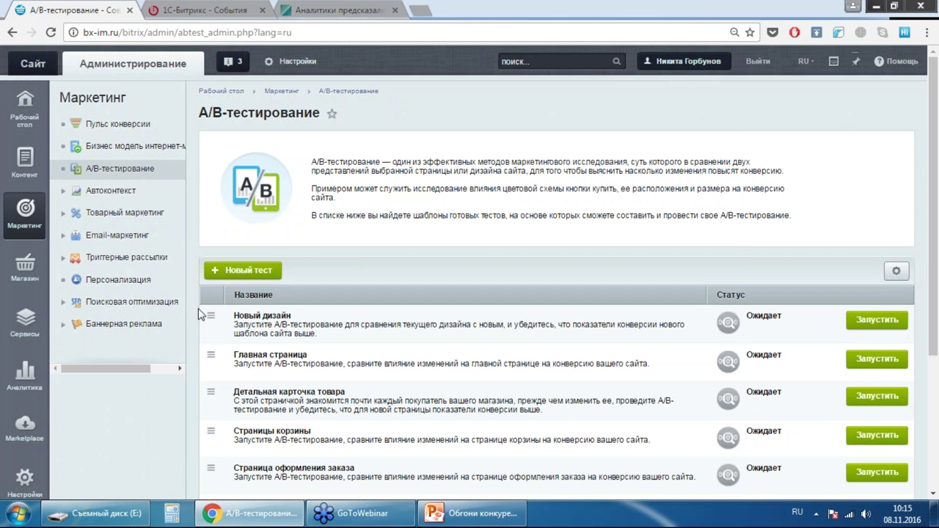
Open the setup of the «Новый дизайн» A/B test, check its duration options and choose 30% as the test traffic
click(877, 320)
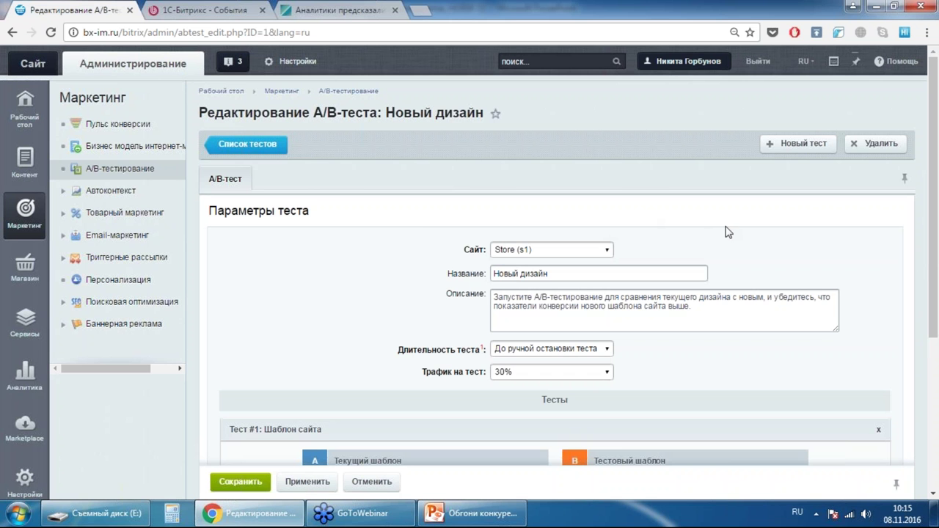
scroll(416, 234, down, 1)
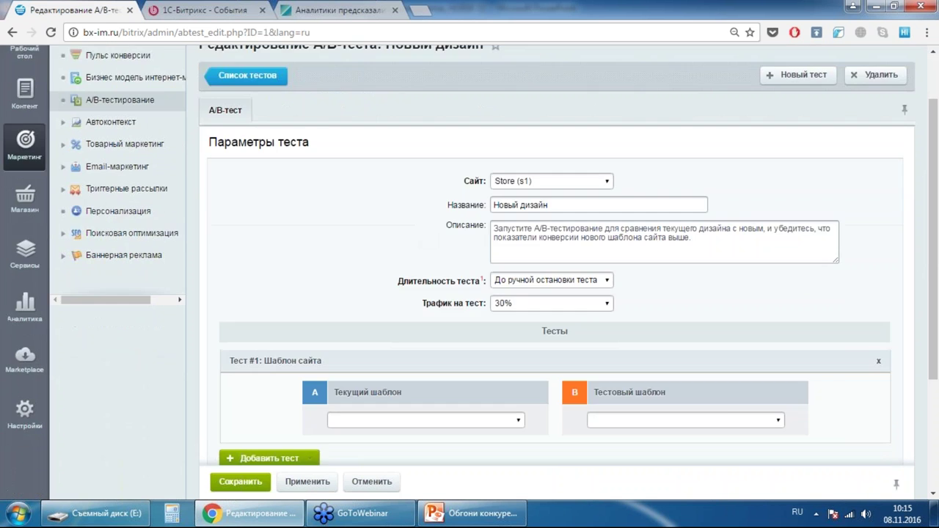
click(548, 205)
click(575, 285)
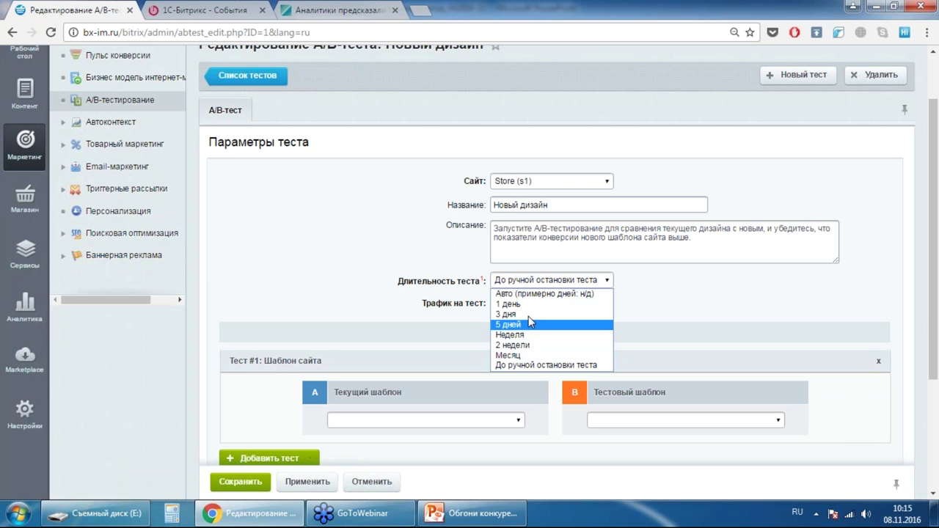
click(717, 321)
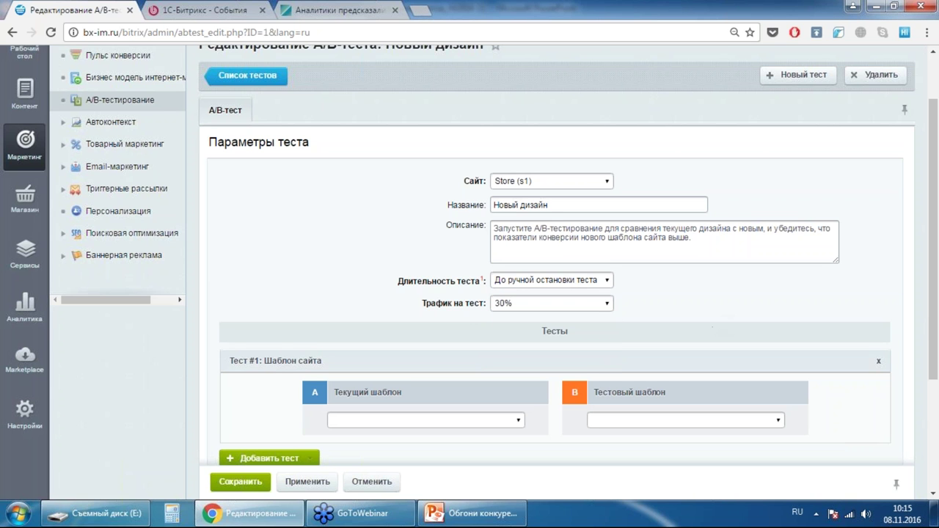
scroll(373, 227, down, 3)
click(527, 129)
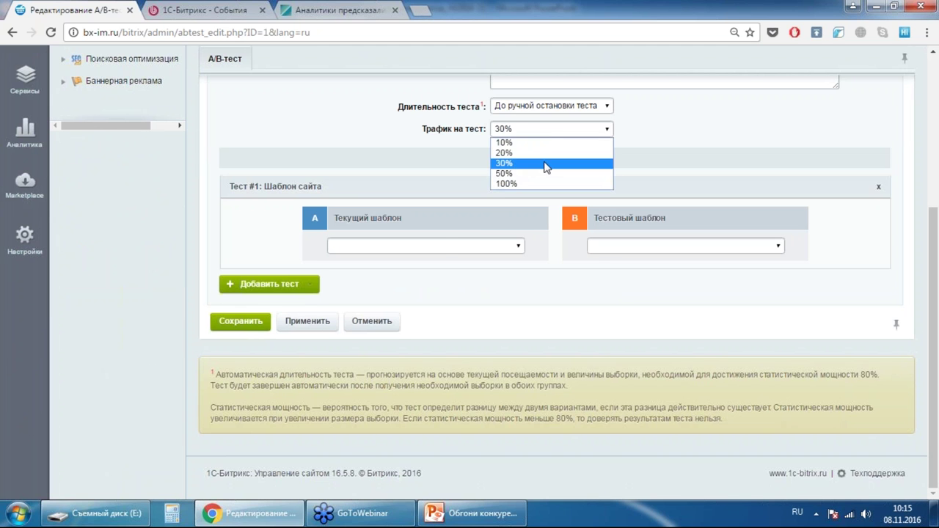
click(514, 164)
Set «Новый адаптивный шаблон интернет-магазина» as template A and «Настольное приложение (desktop_app)» as template B, and save the test
click(438, 247)
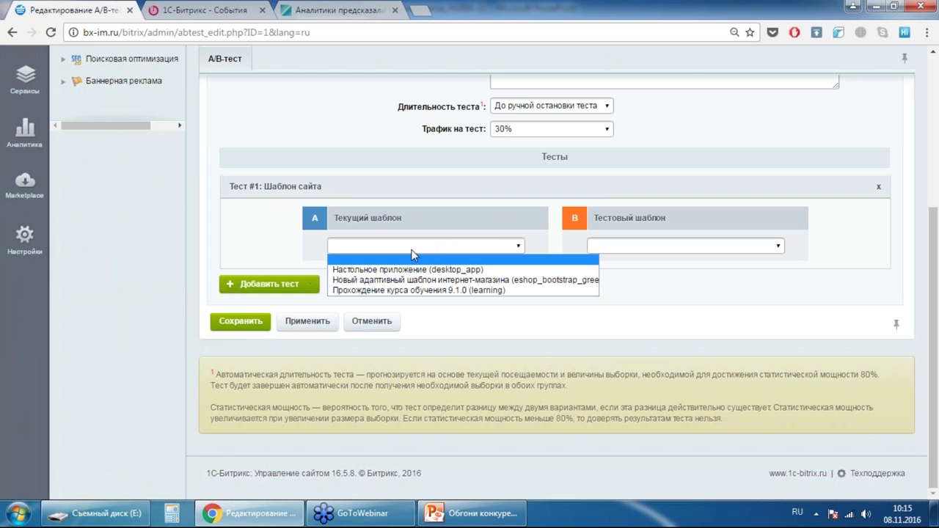
click(383, 283)
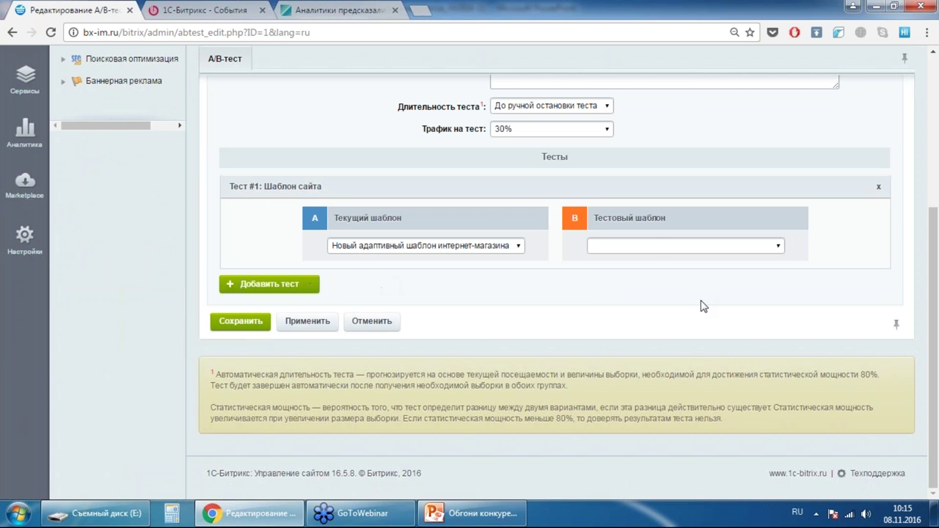
click(654, 250)
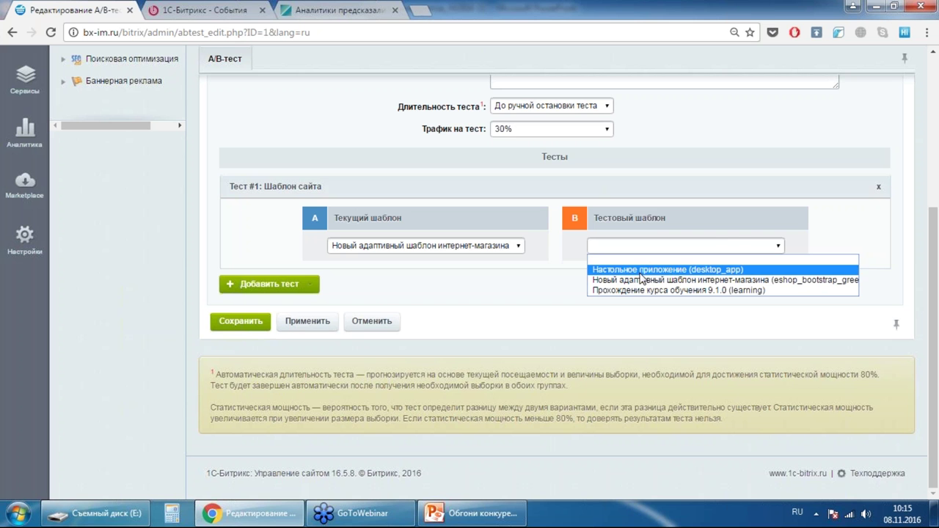
click(641, 270)
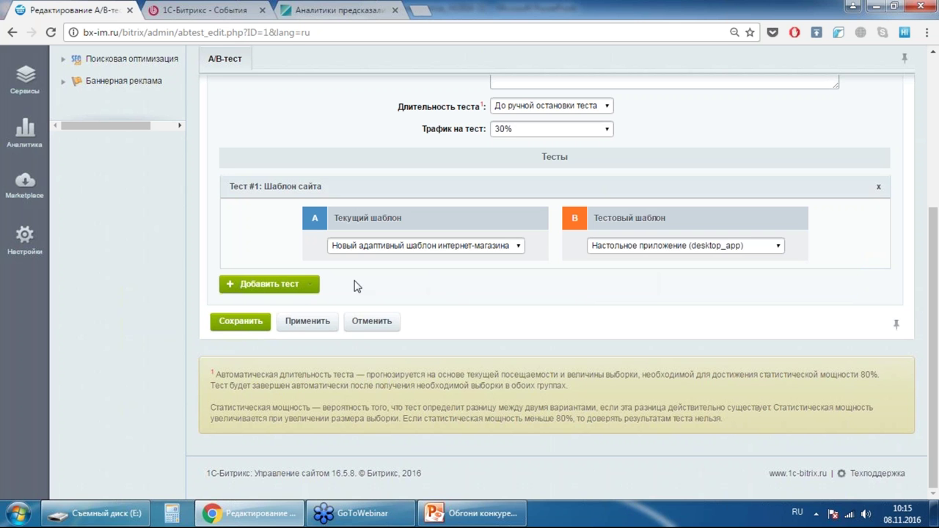
click(241, 322)
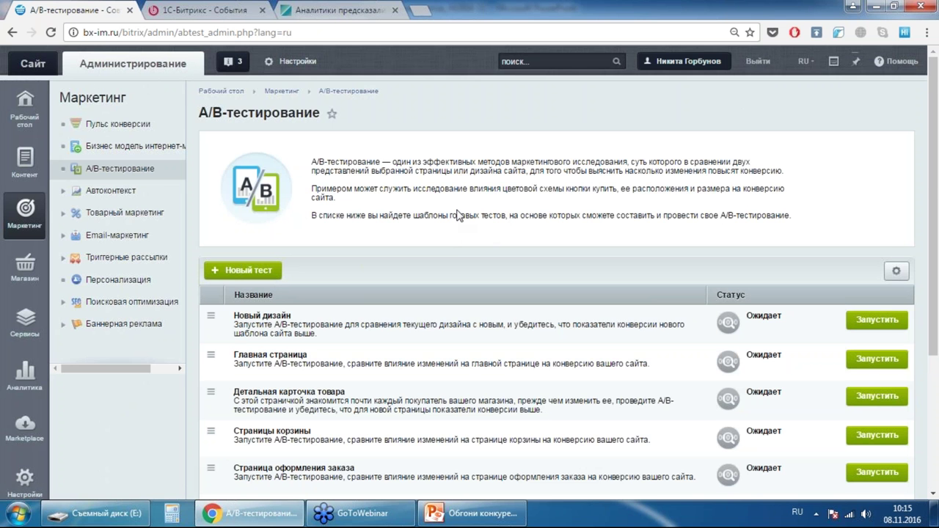
Launch the «Новый дизайн» A/B test from the test list and confirm the launch
scroll(457, 214, down, 3)
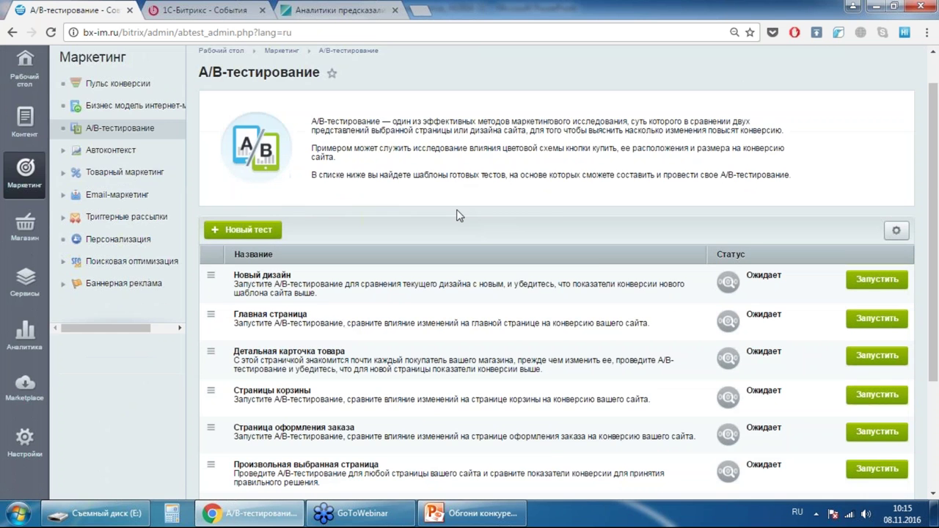
scroll(514, 218, up, 1)
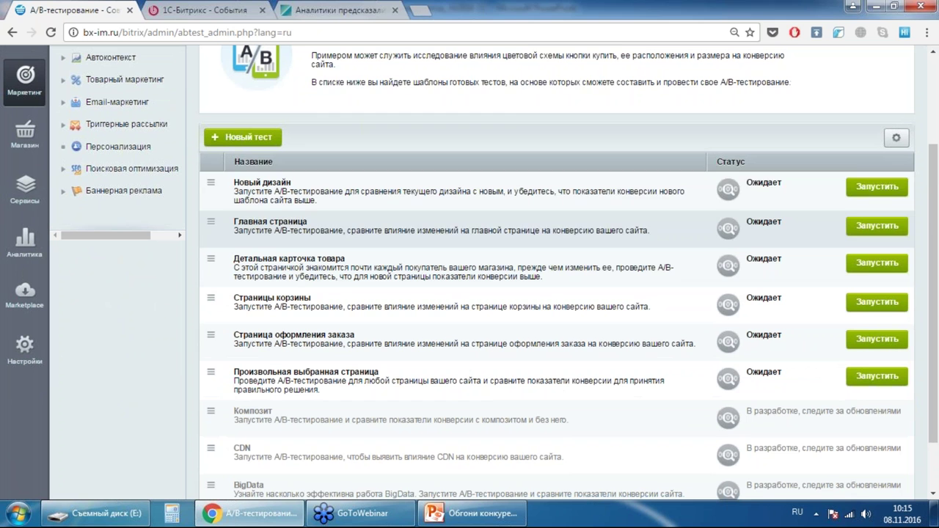
click(877, 184)
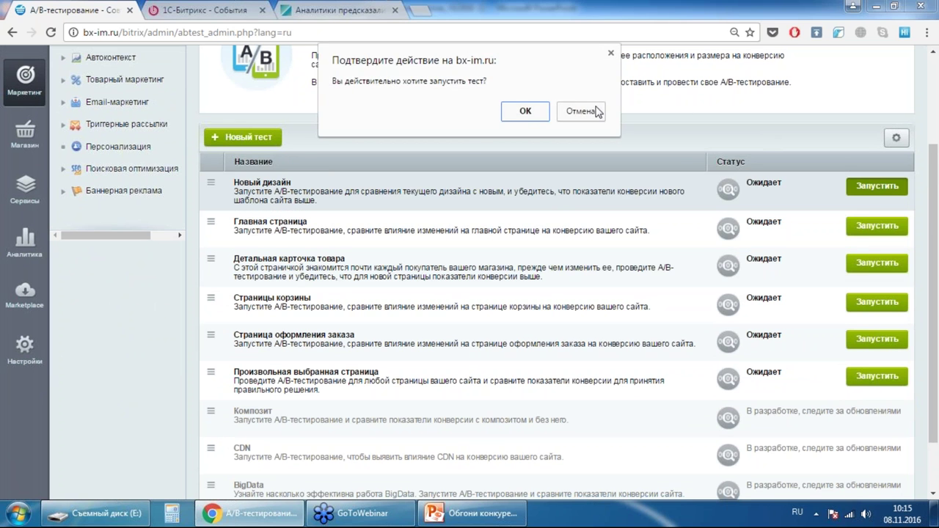
click(525, 110)
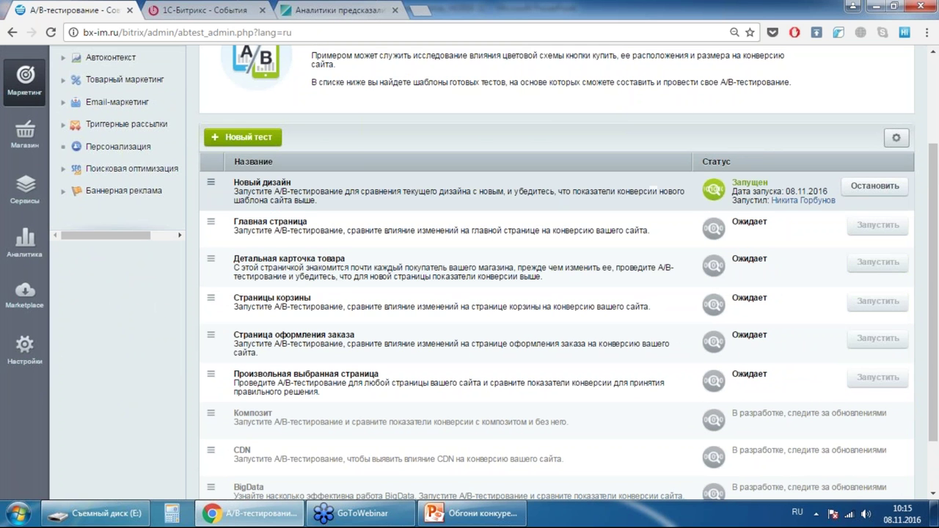
Open the «Новый дизайн» test report, examine its statistical notes and the conversion indicators of groups A and B, and return to the test list
click(210, 182)
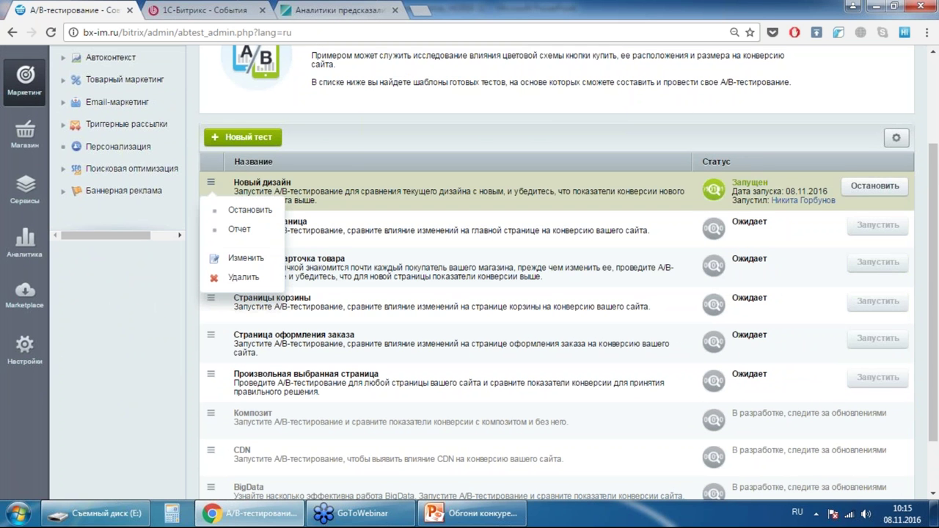
click(239, 229)
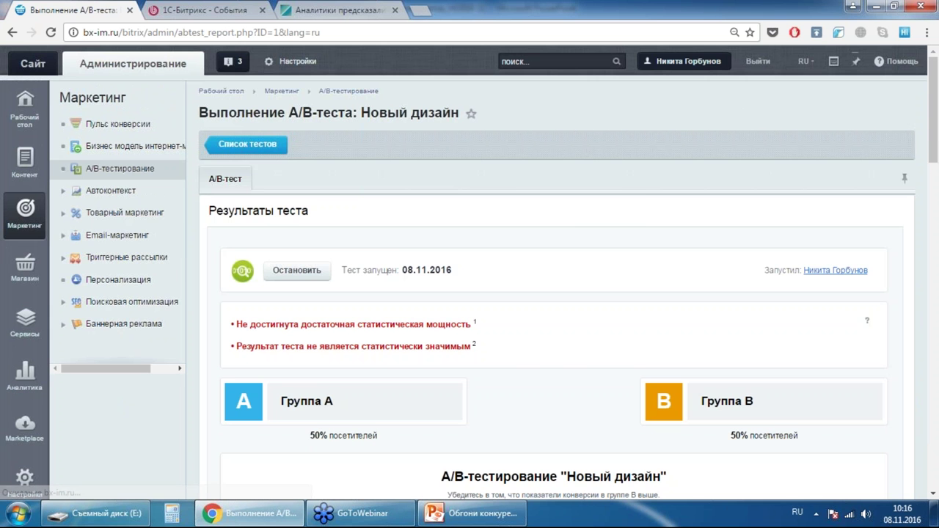
scroll(641, 198, down, 10)
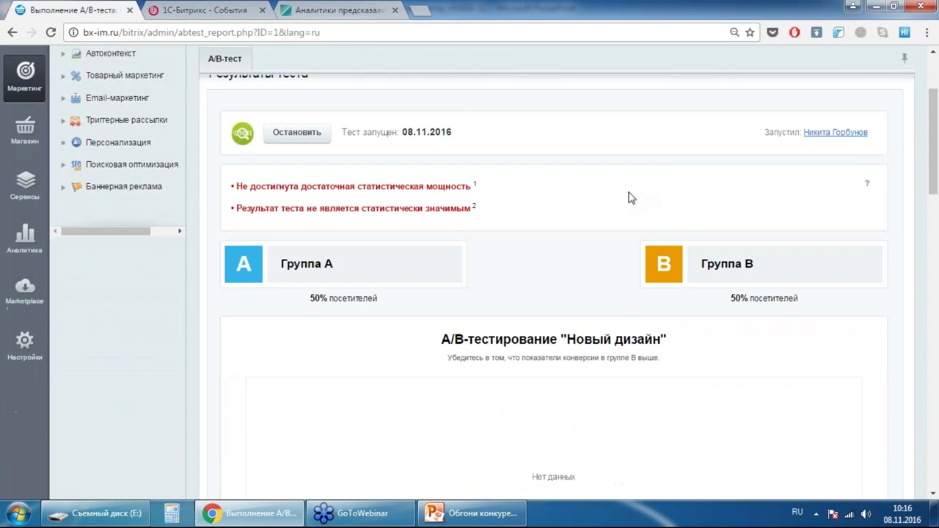
scroll(619, 198, up, 5)
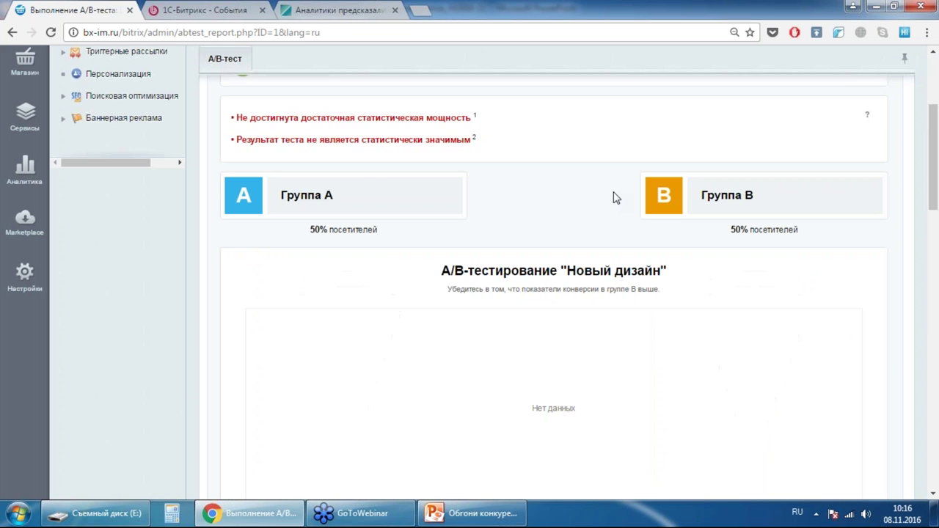
drag(270, 117, 397, 118)
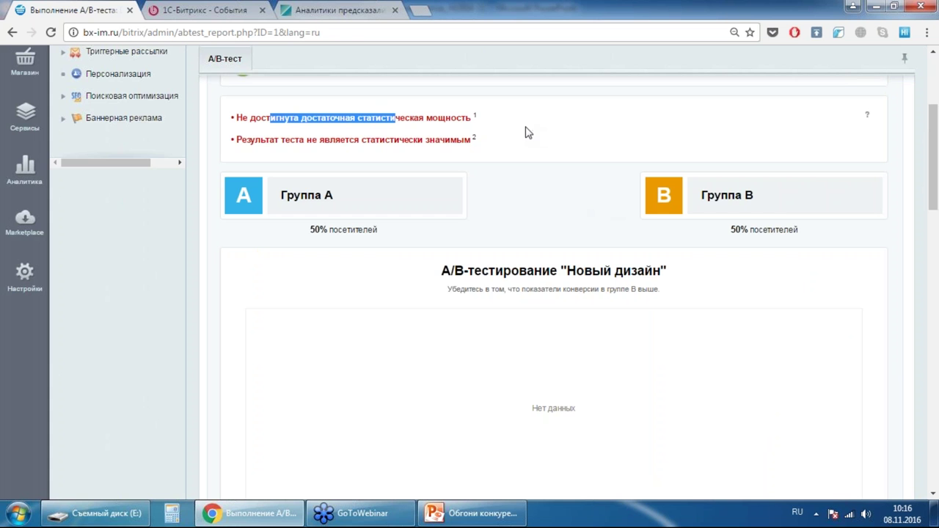
scroll(524, 132, down, 10)
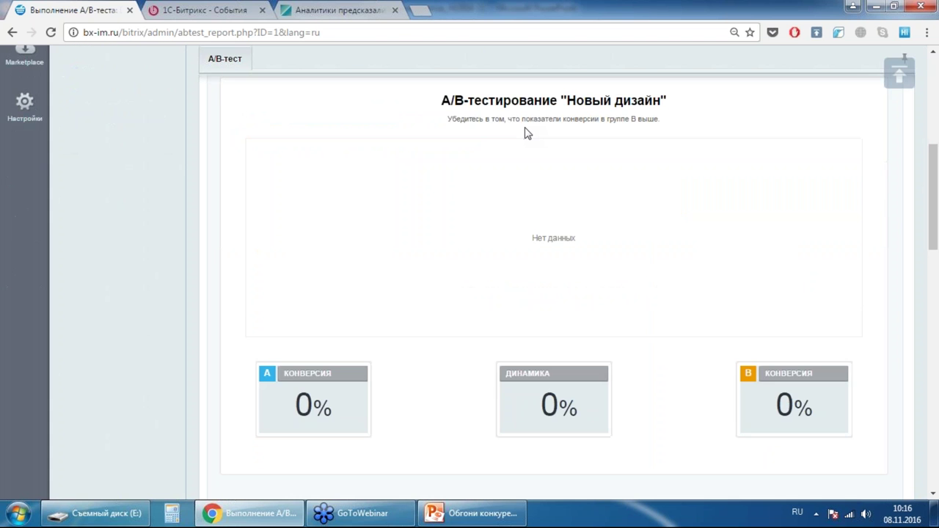
scroll(543, 157, up, 5)
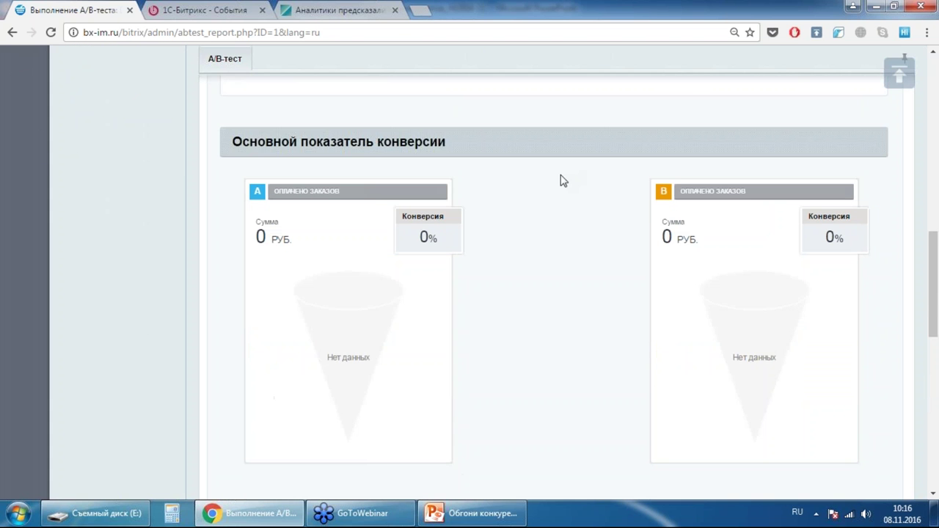
scroll(550, 170, down, 1)
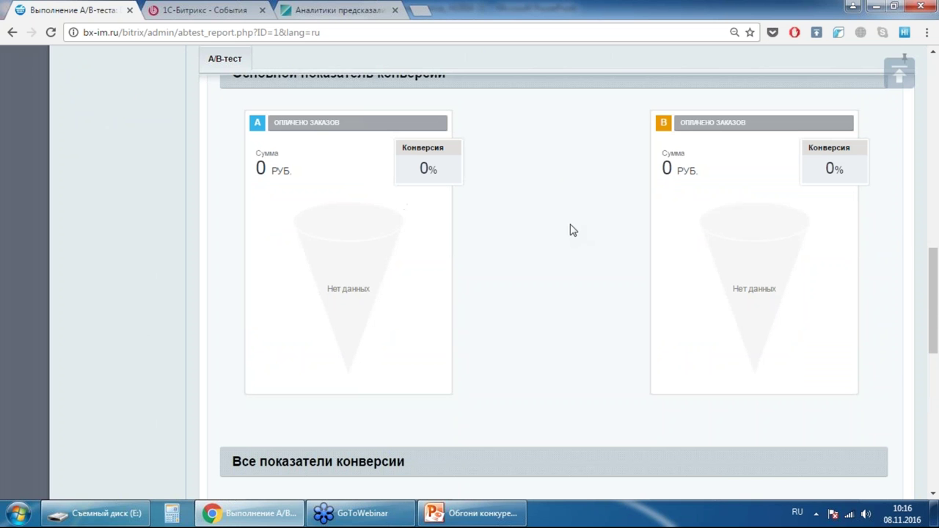
scroll(571, 231, up, 2)
scroll(606, 249, down, 2)
scroll(554, 185, down, 5)
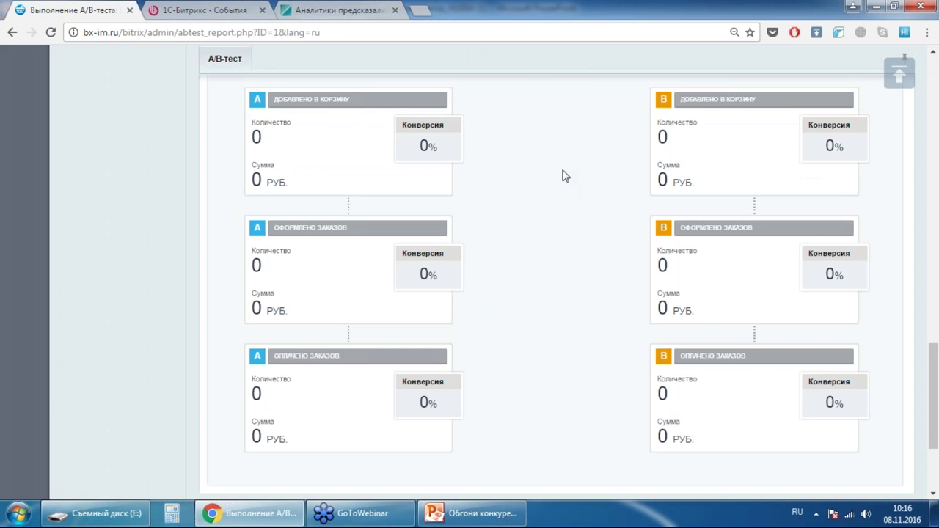
scroll(564, 176, up, 1)
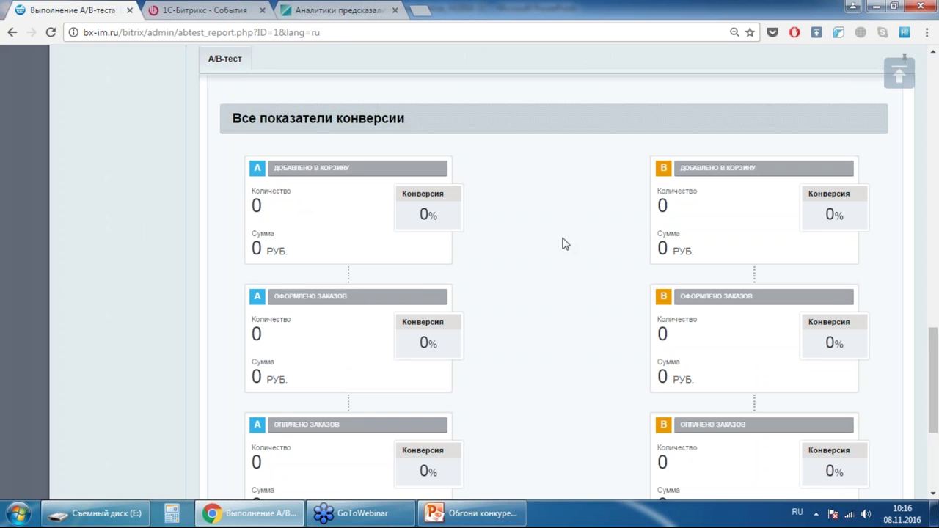
scroll(550, 253, down, 2)
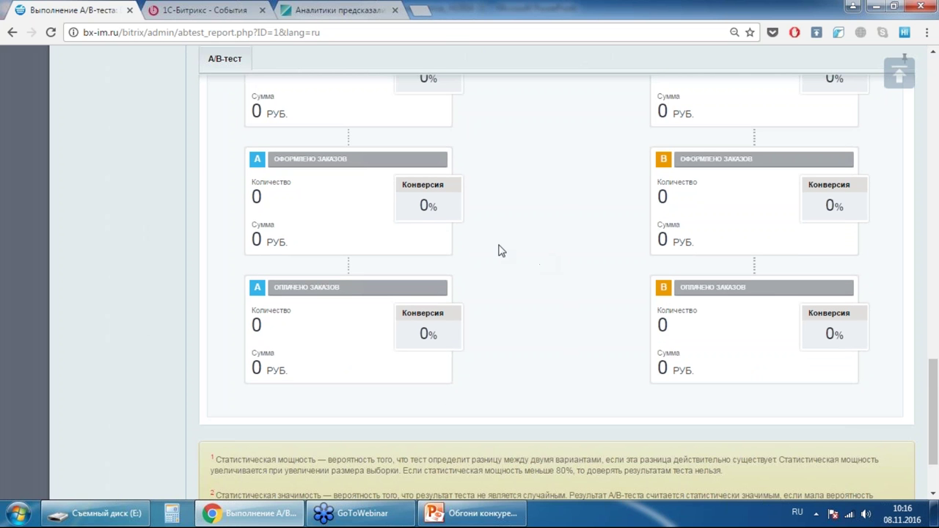
scroll(499, 249, down, 2)
scroll(589, 272, up, 10)
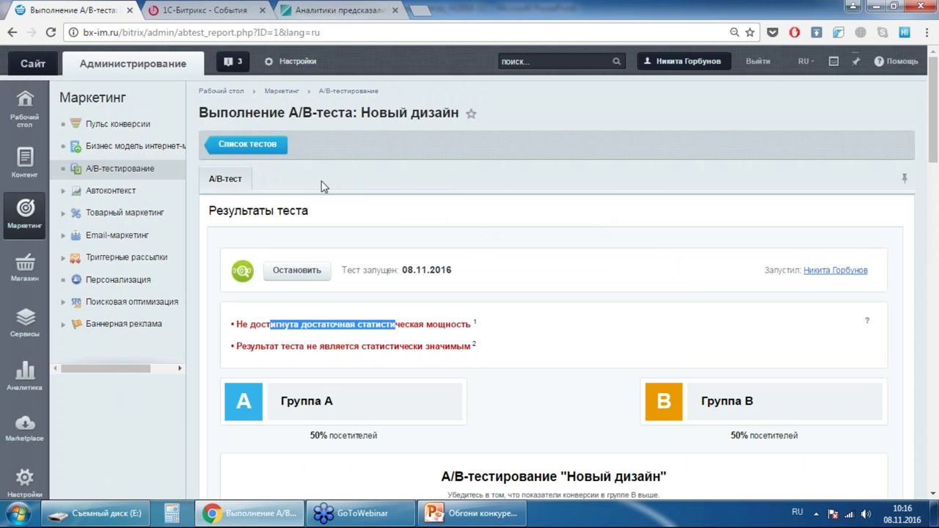
click(250, 145)
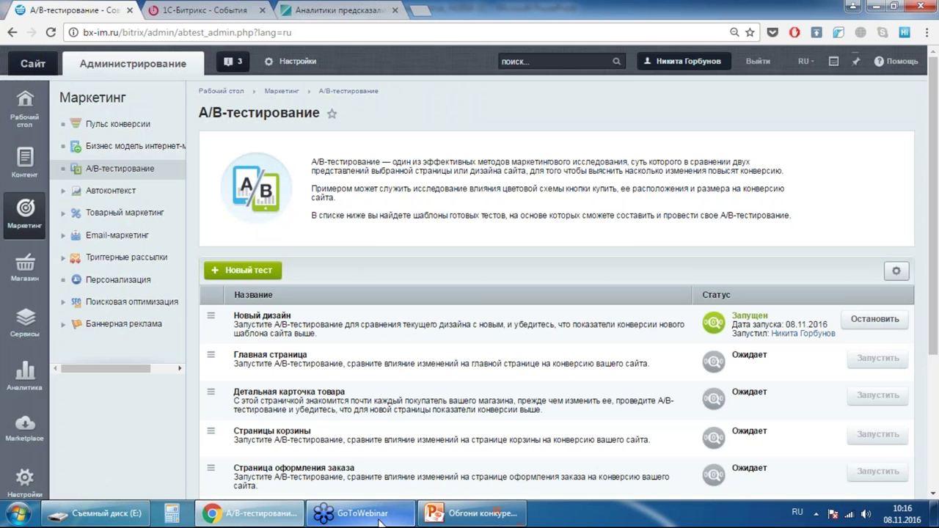
Switch to the PowerPoint presentation and start the slide show from the current slide on A/B testing
mouse_move(449, 521)
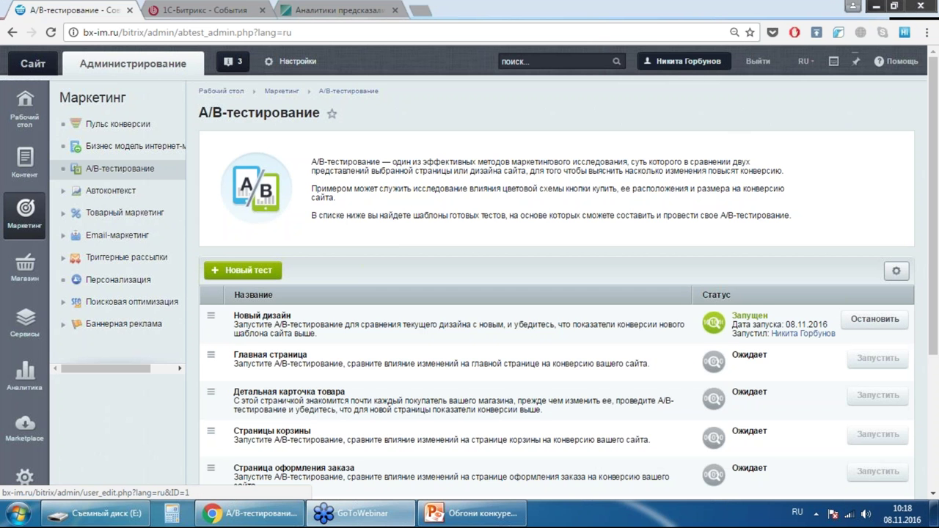
click(503, 515)
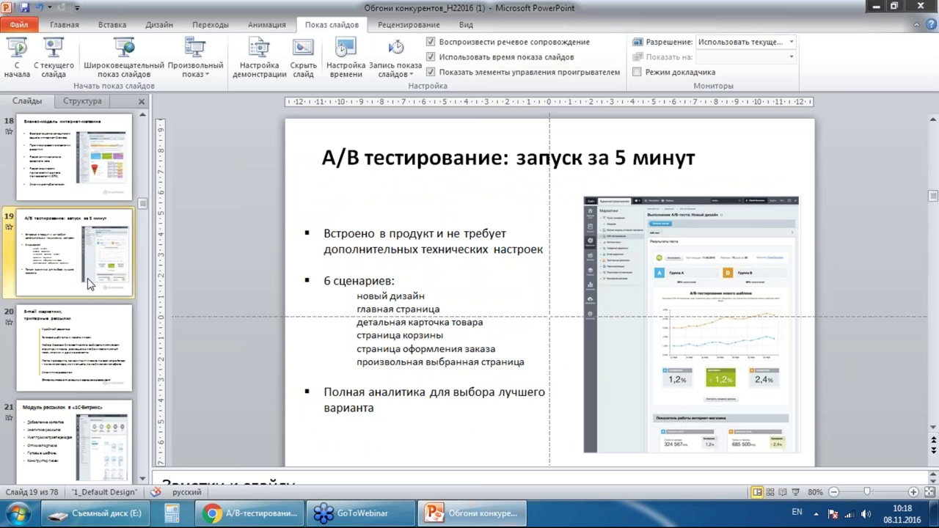
click(45, 61)
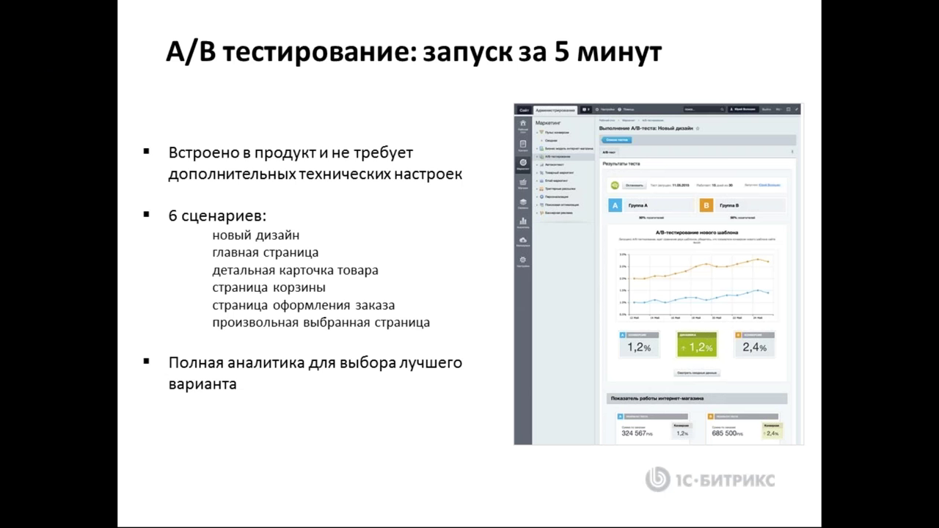
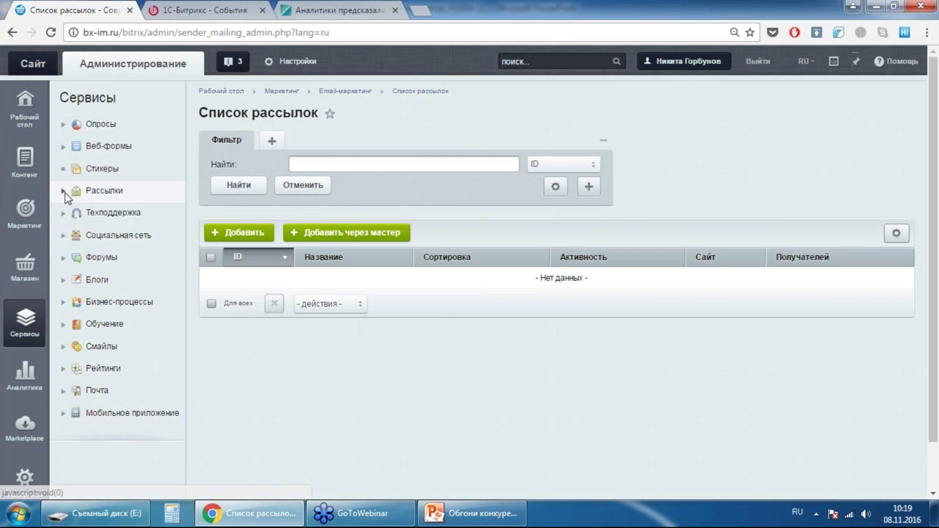
Return to the marketing section's mailing list and start adding a mailing through the creation wizard
click(63, 191)
click(64, 192)
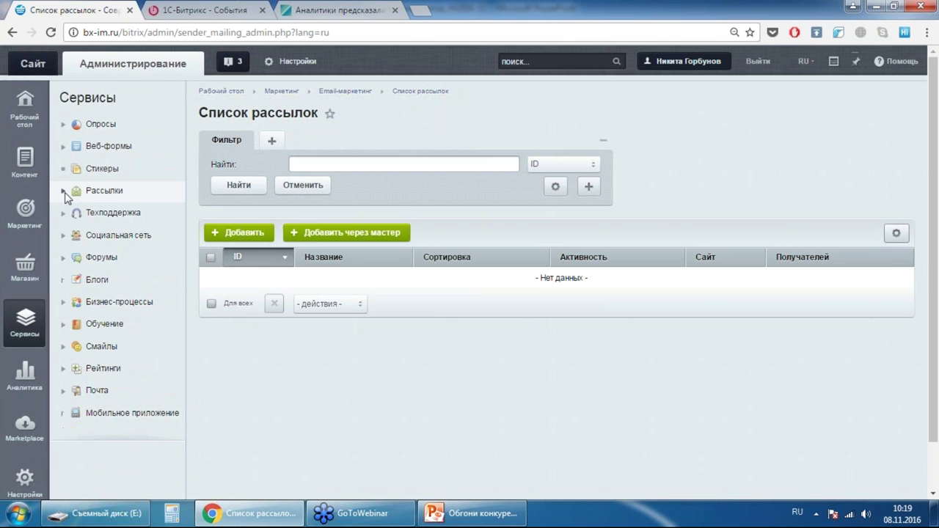
click(25, 268)
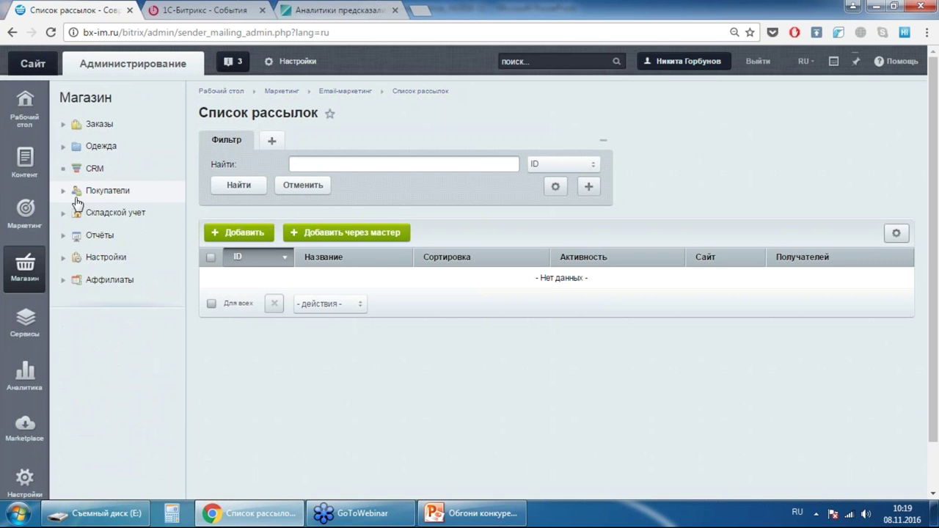
click(25, 210)
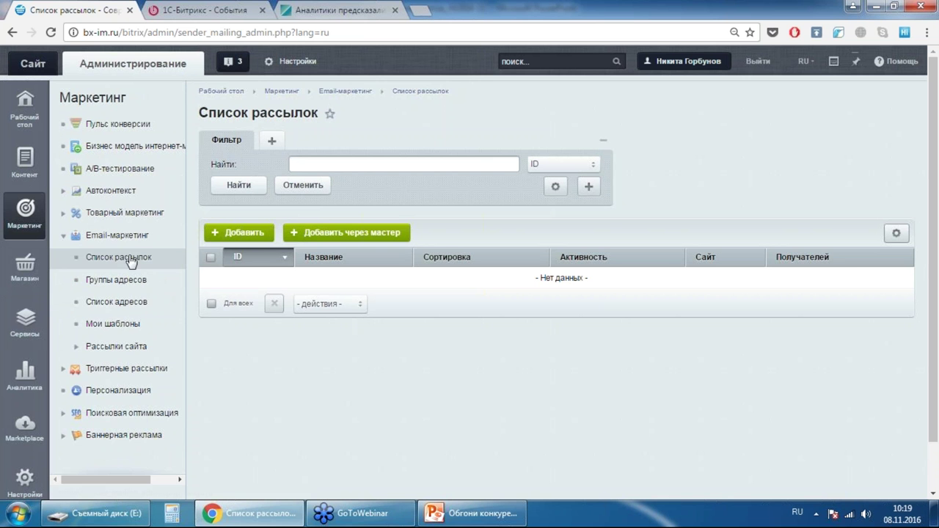
click(357, 233)
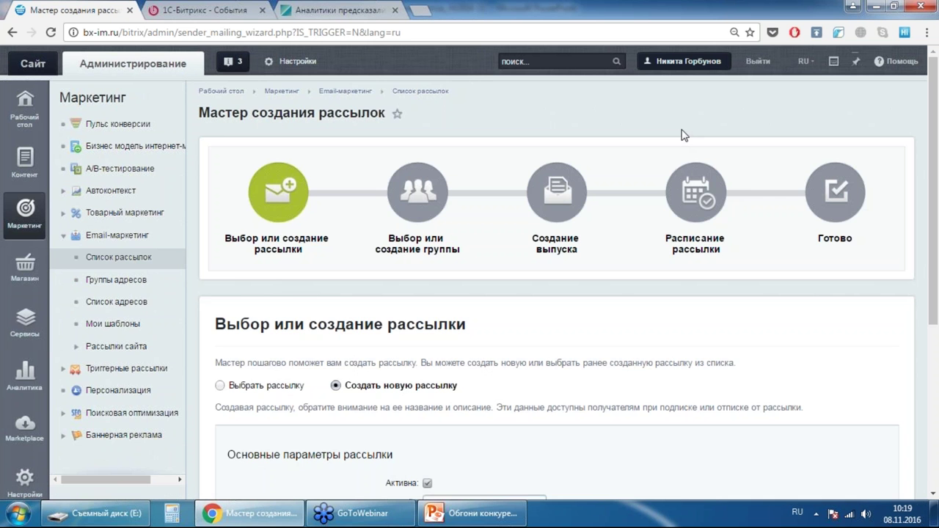
Look over the main parameters of the new mailing and the stages of the creation wizard
scroll(682, 135, down, 1)
scroll(683, 135, down, 4)
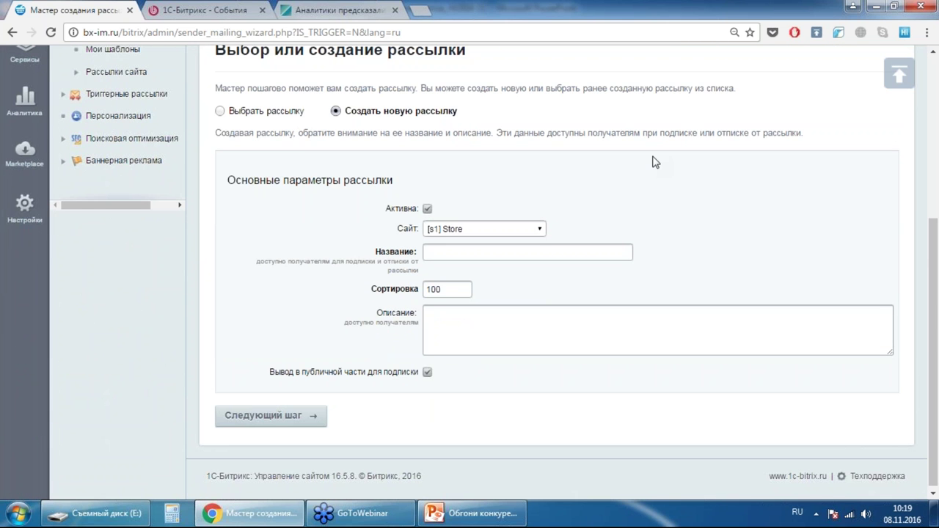
scroll(656, 163, up, 1)
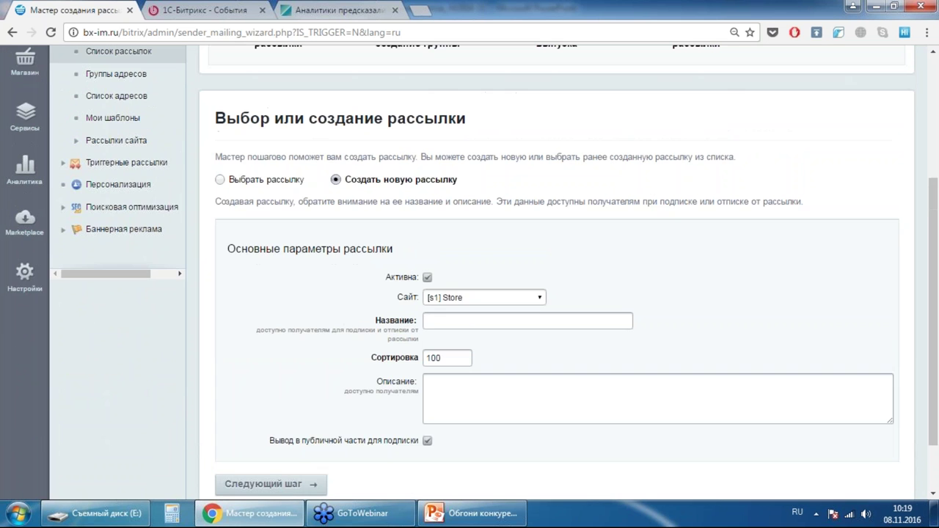
scroll(663, 151, up, 2)
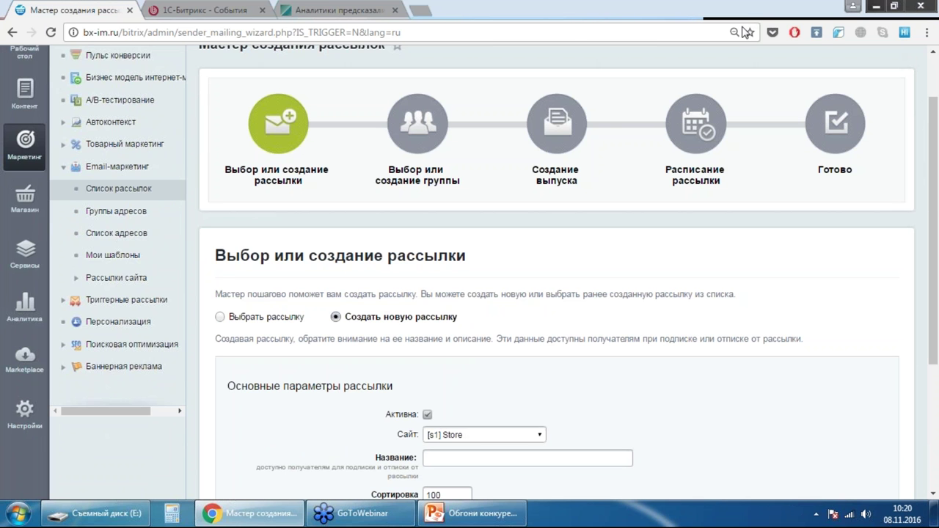
Check the webinar programme on the «1С-Битрикс - События» page and return to the mailing creation wizard
click(239, 6)
scroll(238, 6, down, 4)
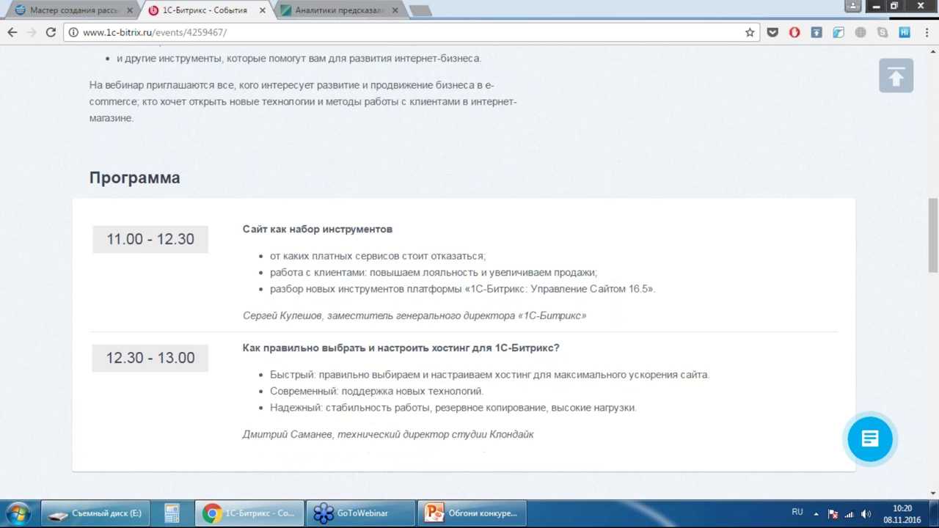
click(44, 6)
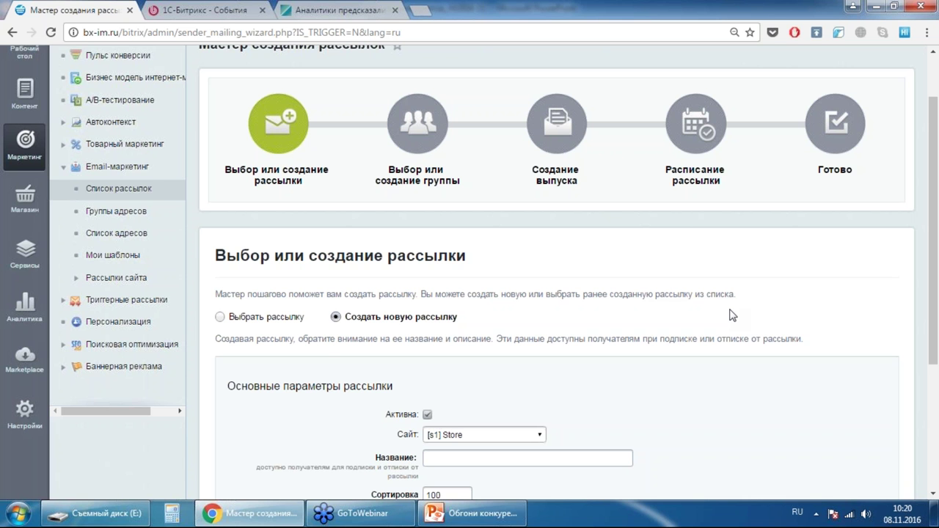
Name the new mailing «Тестовая рассылка» and enter 1231421 as its description
scroll(707, 237, down, 3)
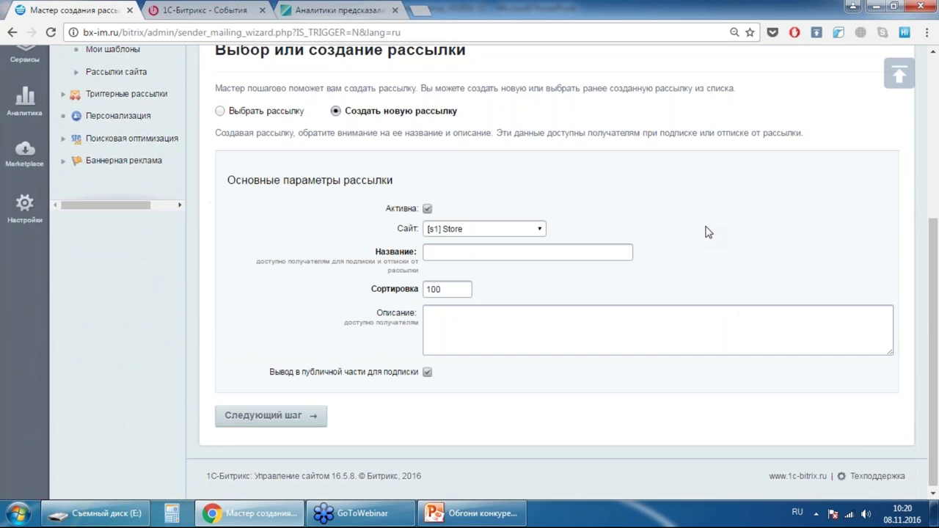
click(516, 250)
text(Тестовая)
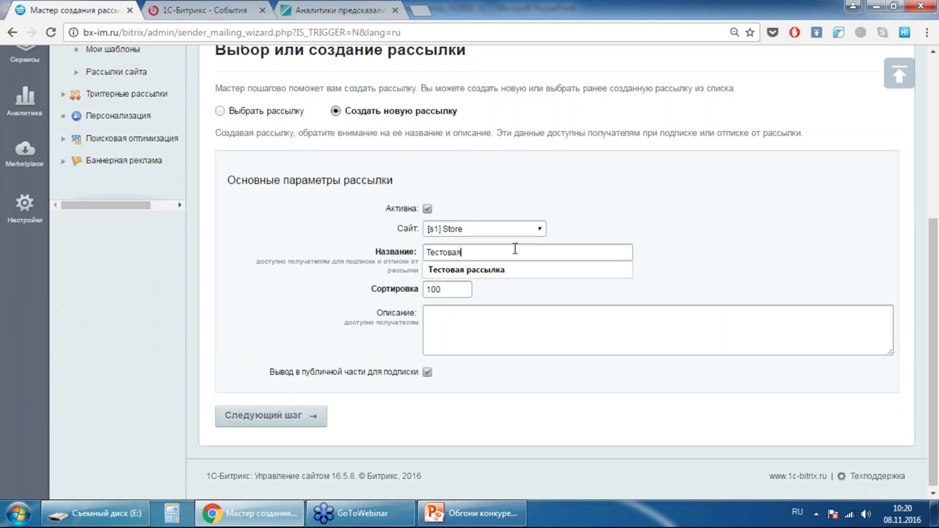
click(489, 272)
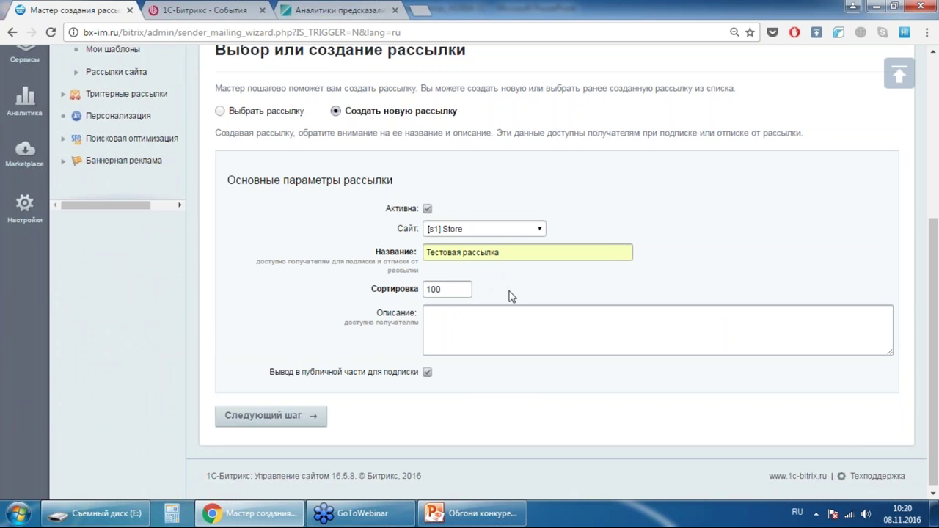
click(508, 320)
text(1231421)
Open the store's public site in a new tab, dismiss the marketplace banner, collapse the admin panel and view the newsletter subscription block
scroll(44, 66, up, 4)
right_click(39, 67)
click(62, 78)
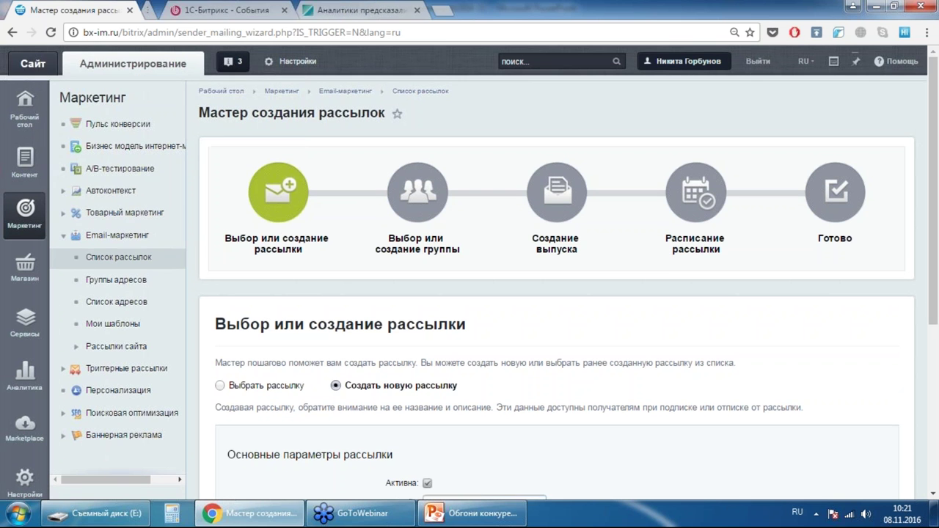
click(203, 9)
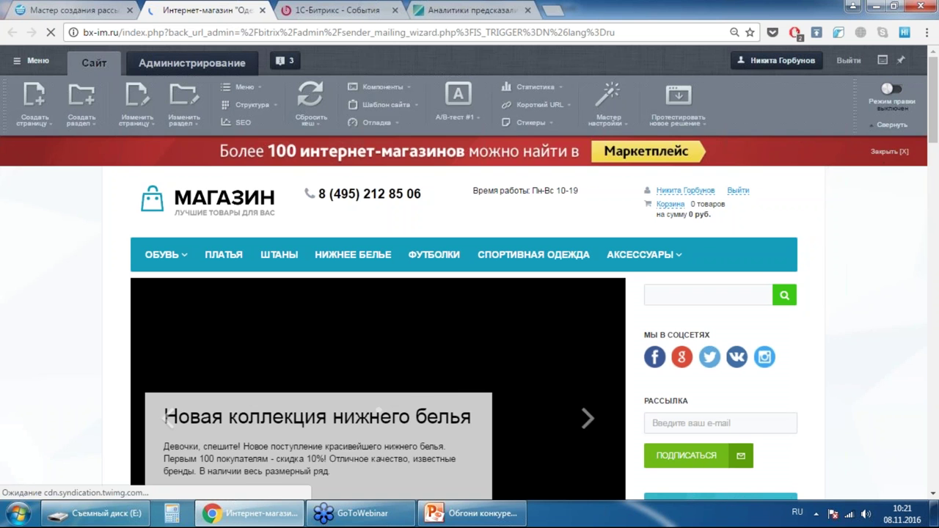
click(890, 151)
click(888, 124)
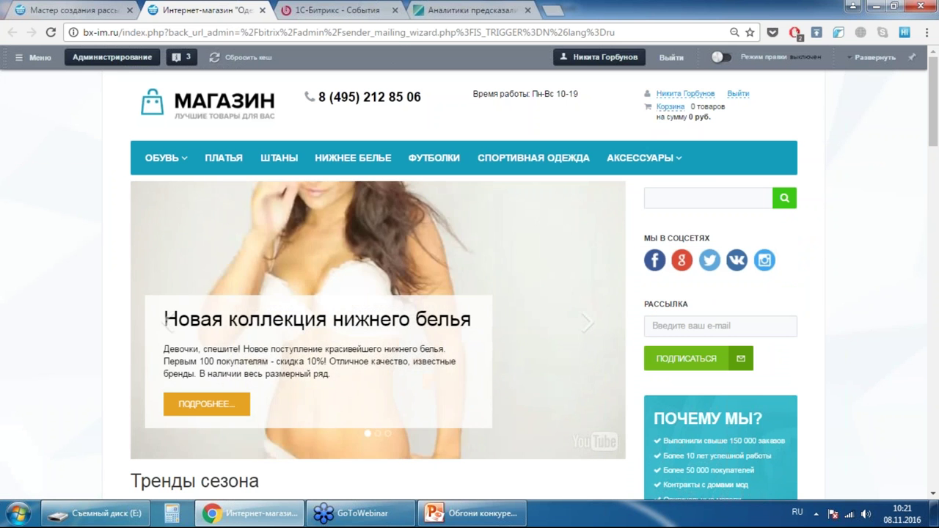
scroll(781, 255, down, 2)
scroll(781, 255, up, 3)
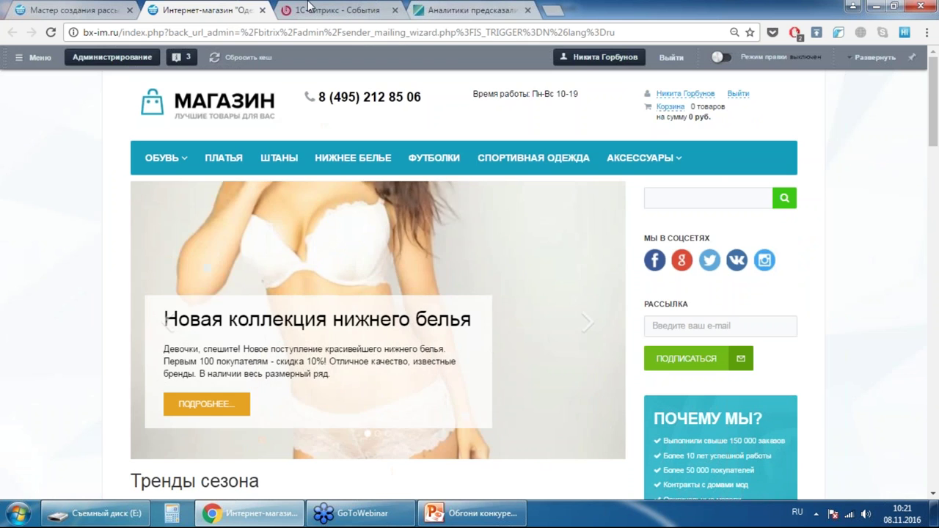
Return to the mailing wizard and proceed with the entered parameters to the recipient group stage
key(ctrl+shift+Tab)
scroll(656, 315, down, 1)
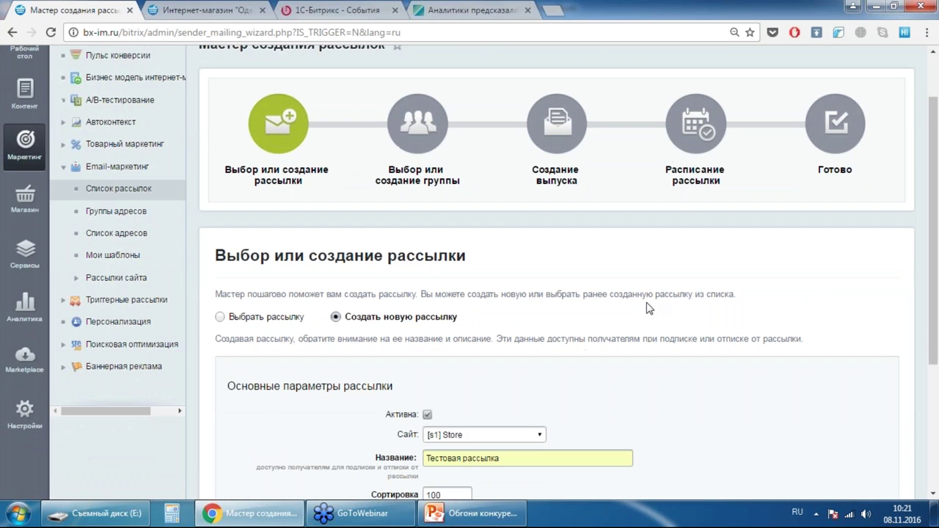
scroll(617, 283, down, 3)
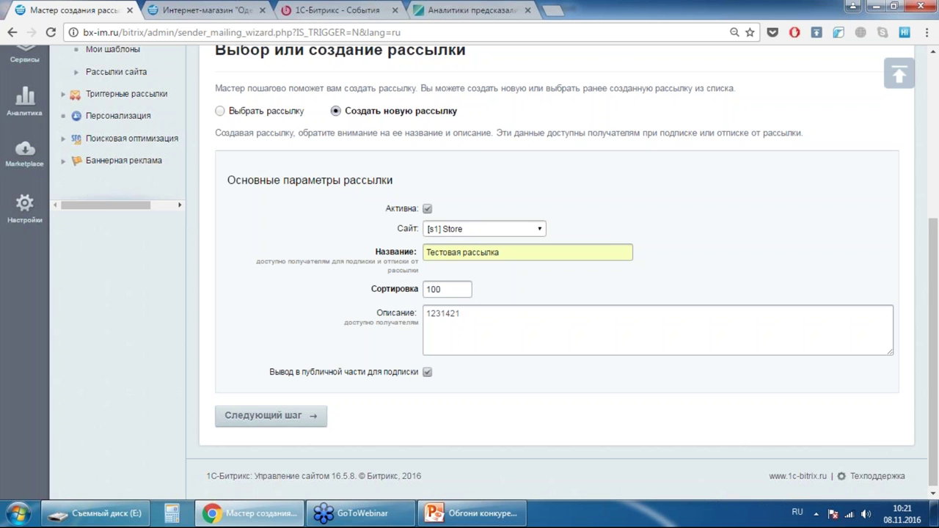
click(271, 416)
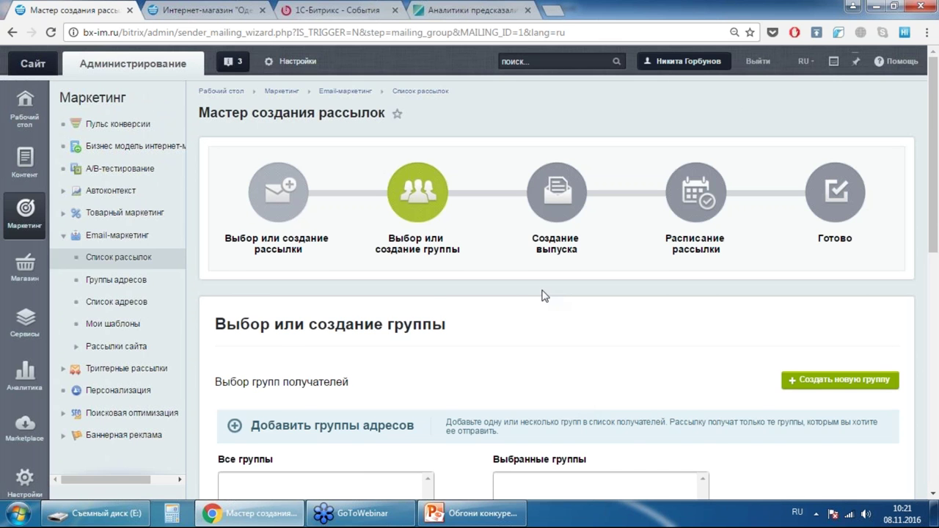
Examine the recipient group stage, including the lists for adding and excluding address groups
scroll(535, 291, down, 1)
scroll(533, 292, down, 3)
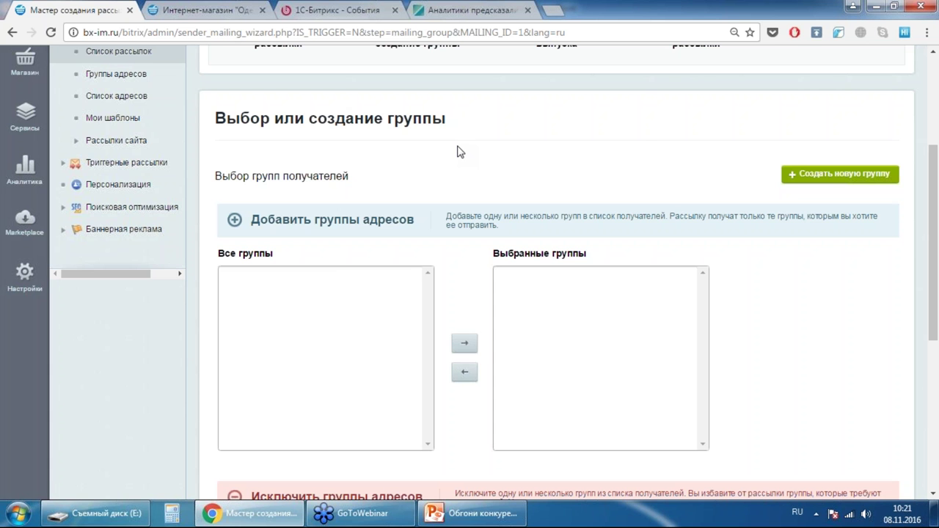
scroll(532, 184, up, 3)
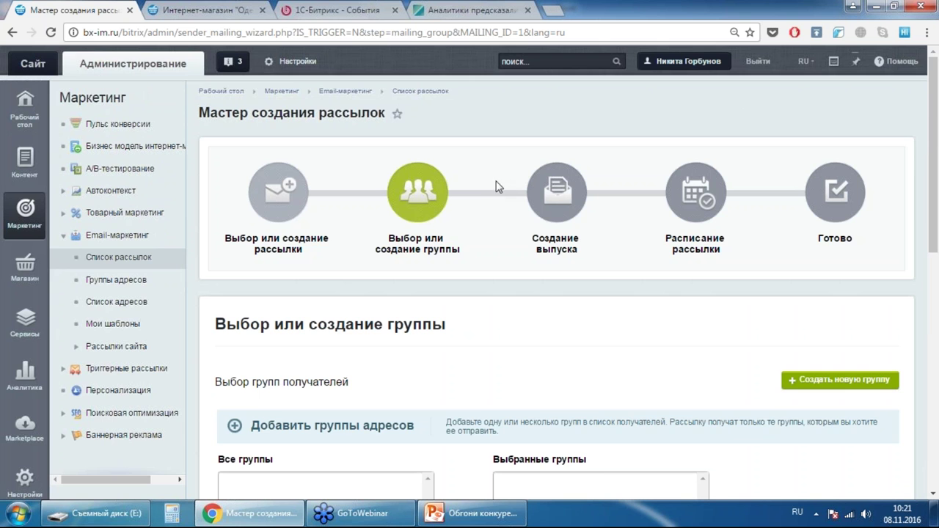
scroll(490, 190, down, 2)
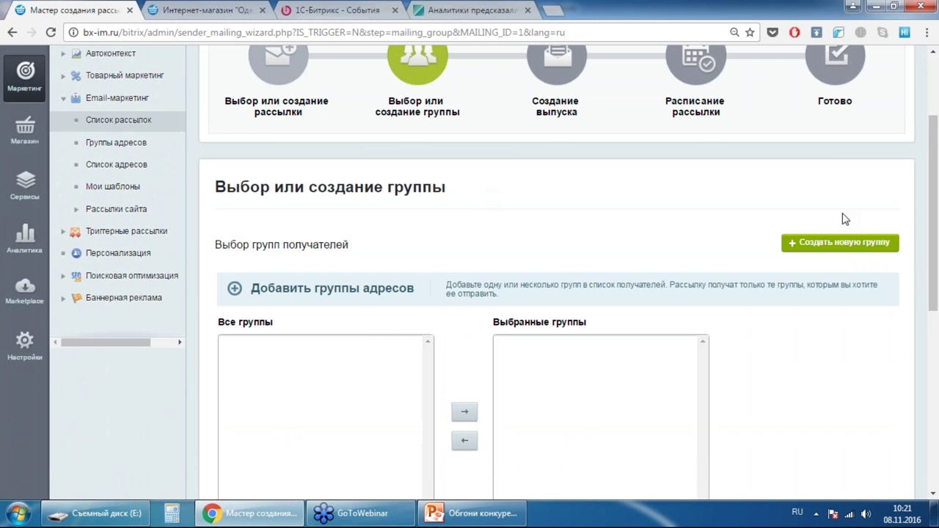
scroll(690, 208, down, 4)
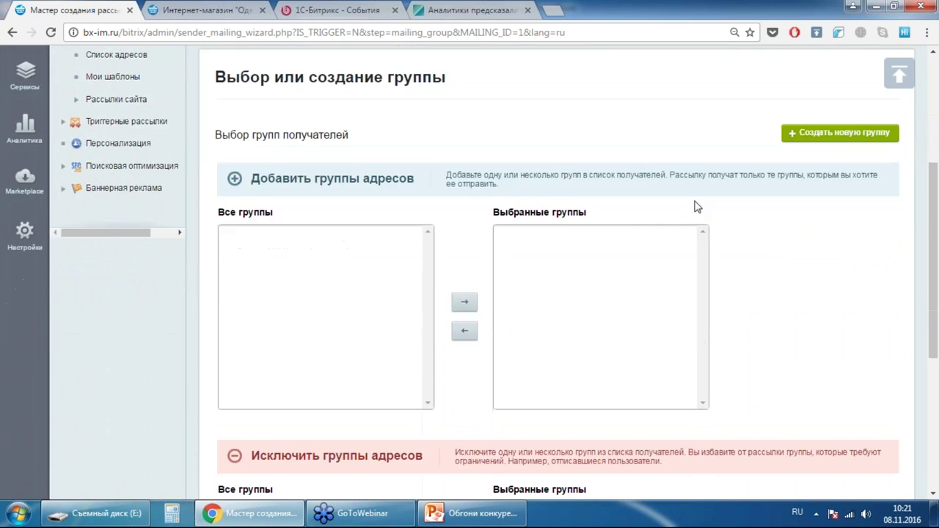
scroll(700, 194, down, 1)
scroll(734, 202, up, 3)
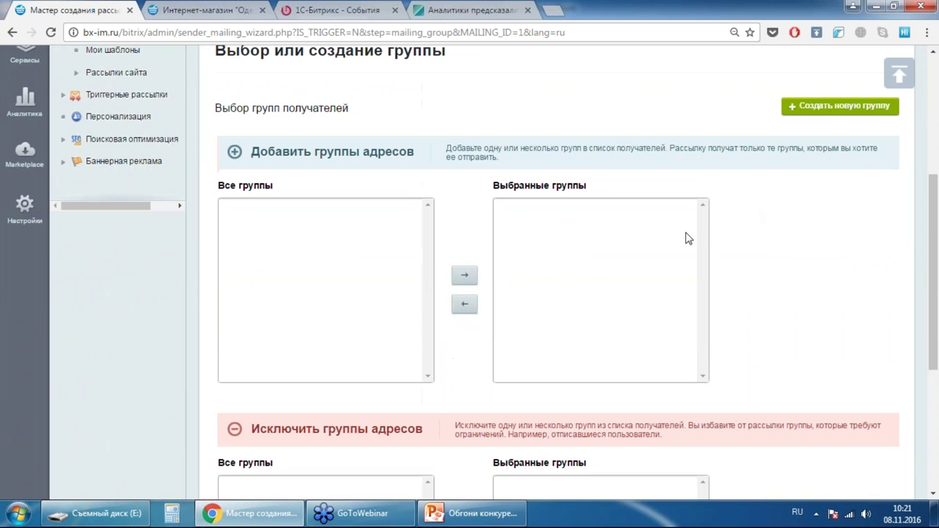
scroll(715, 237, down, 2)
scroll(707, 237, down, 2)
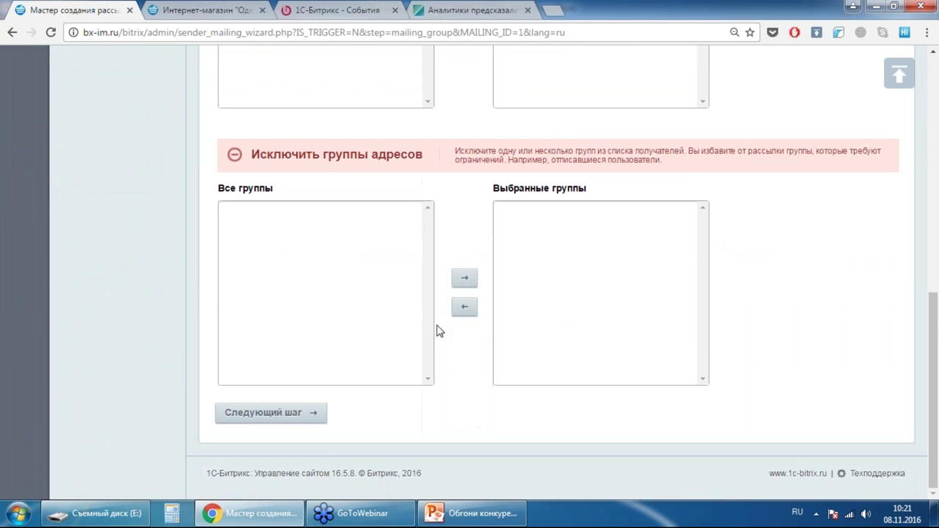
scroll(744, 326, up, 5)
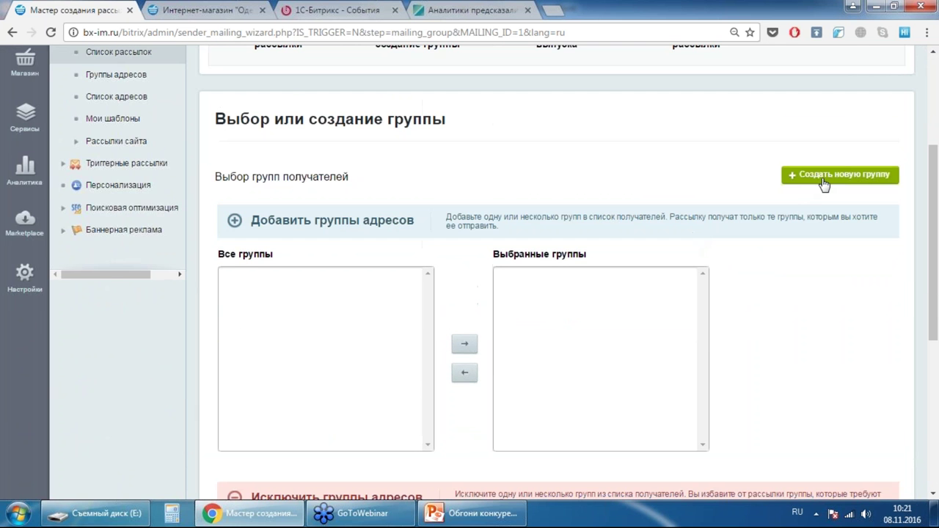
Start creating a new address group and name it 123456
click(824, 184)
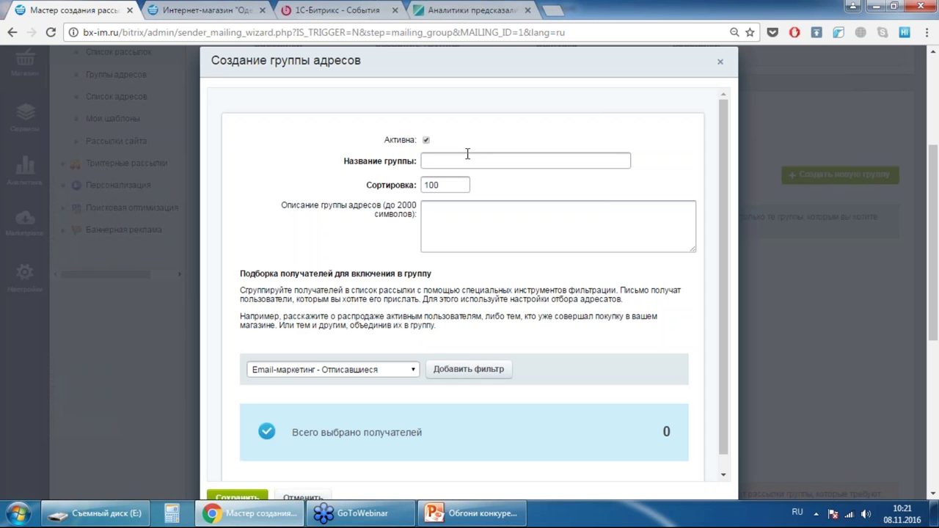
text(e)
key(BackSpace)
text(123456)
scroll(510, 190, down, 1)
scroll(519, 251, down, 2)
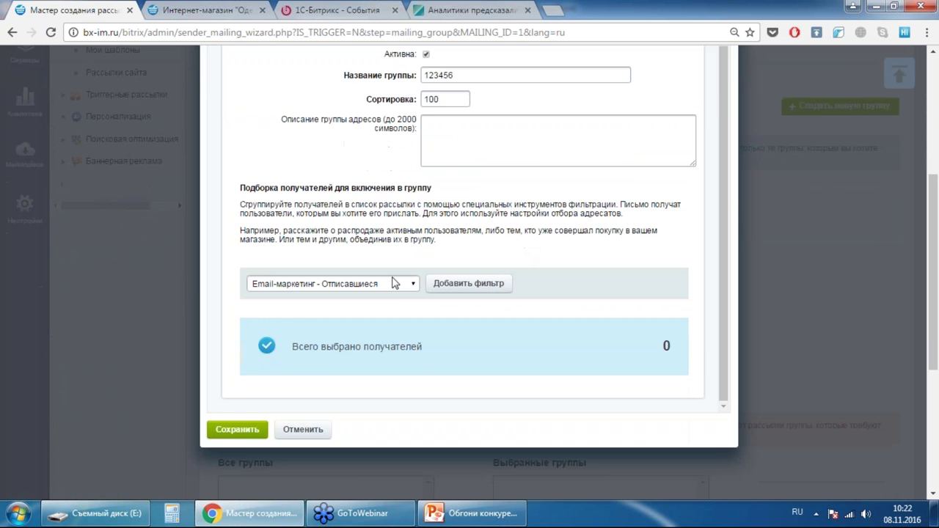
Add the «Email-маркетинг - Отписавшиеся» filter to the group and set its mailing to «Тестовая рассылка»
click(395, 287)
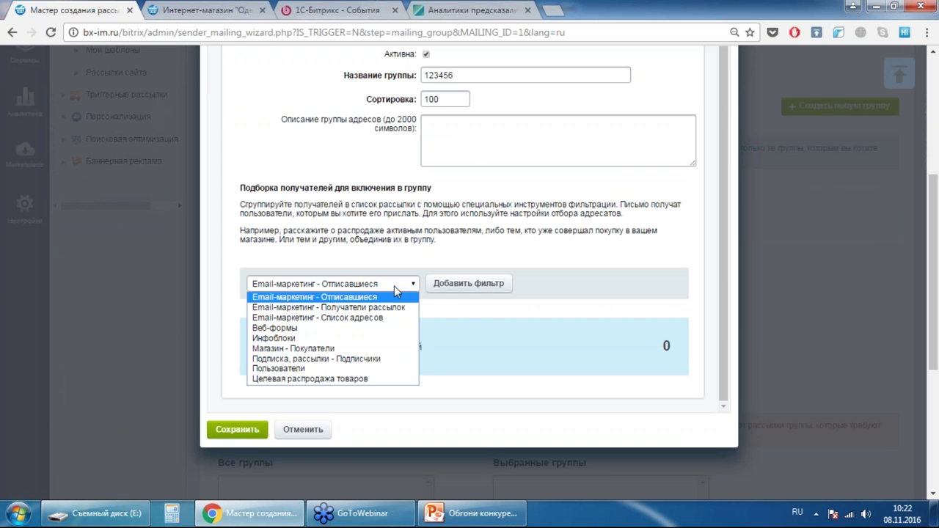
click(395, 290)
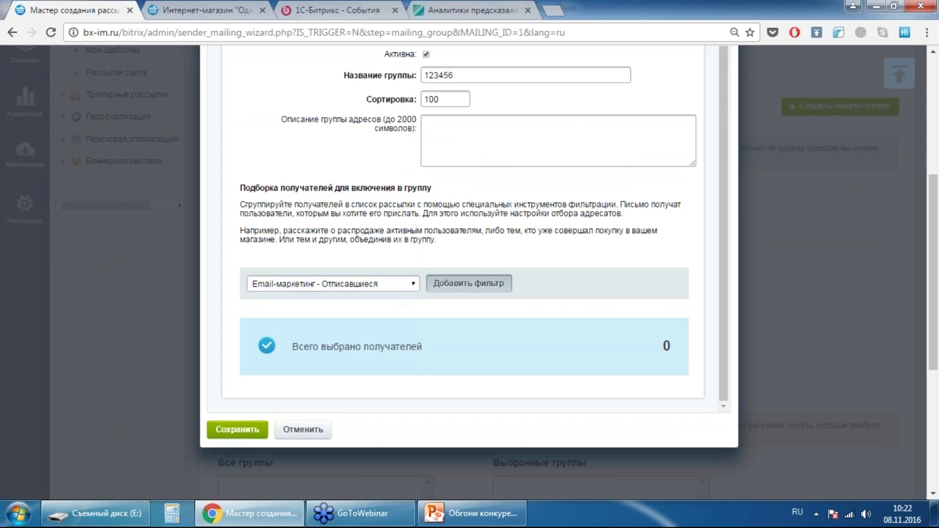
click(468, 284)
scroll(430, 283, down, 2)
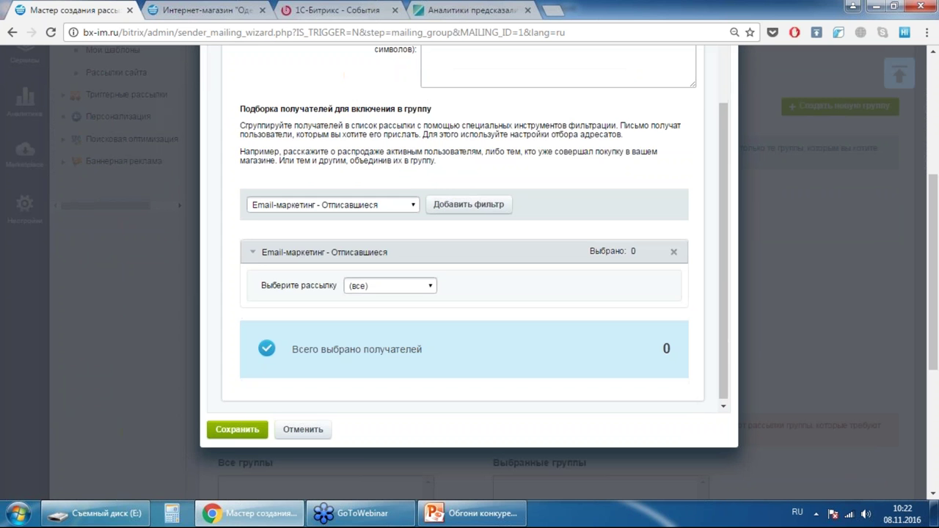
click(383, 283)
click(382, 307)
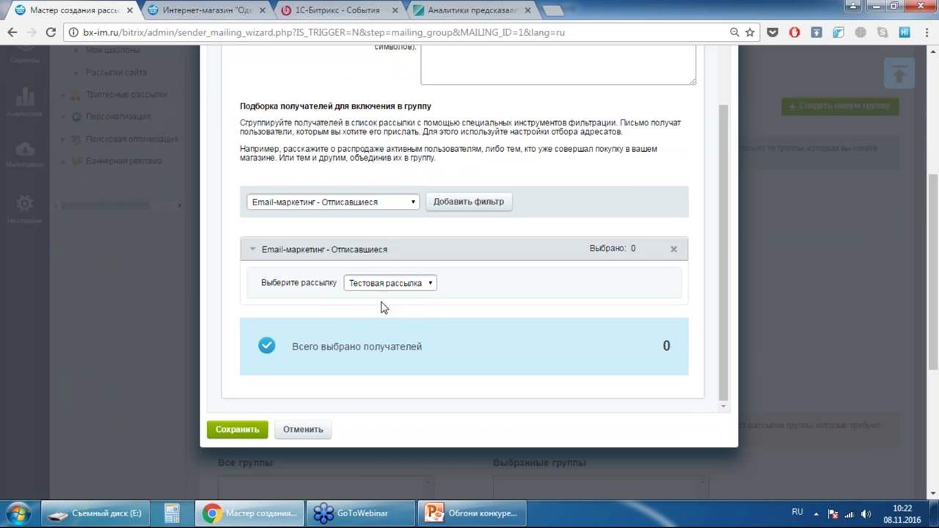
Try adding the «Магазин - Покупатели» filter to the group, review its order criteria, and remove that filter
click(353, 204)
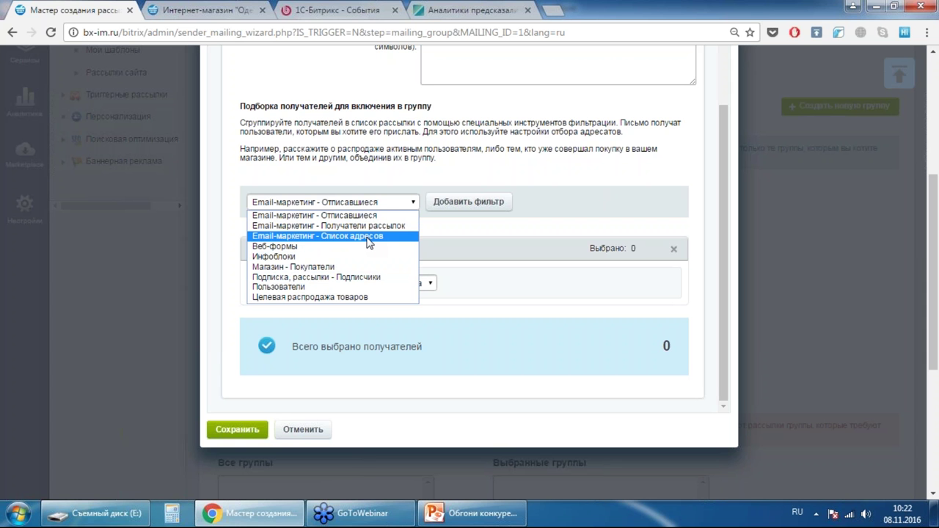
click(323, 267)
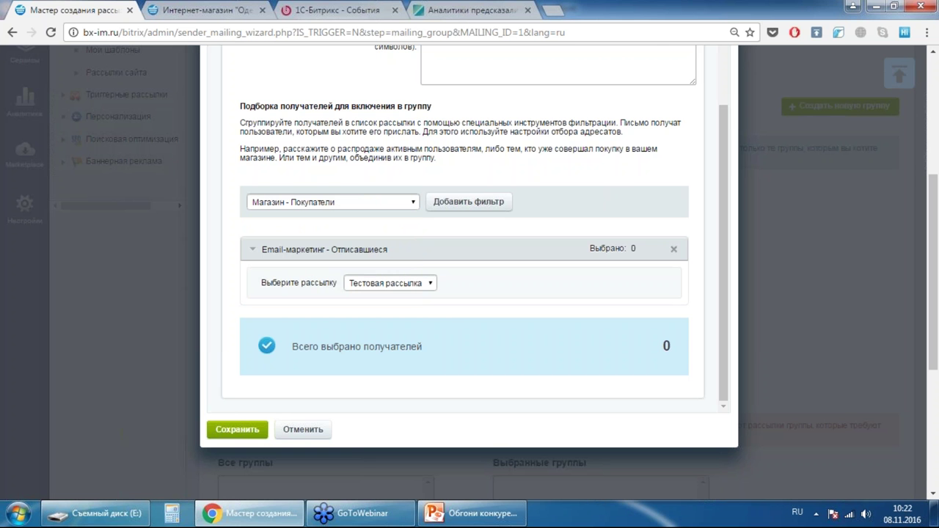
click(468, 202)
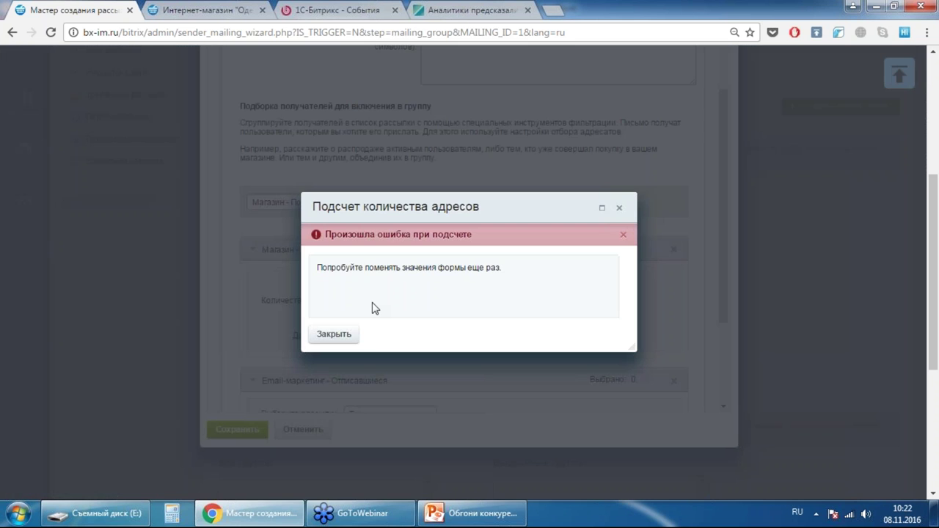
click(334, 334)
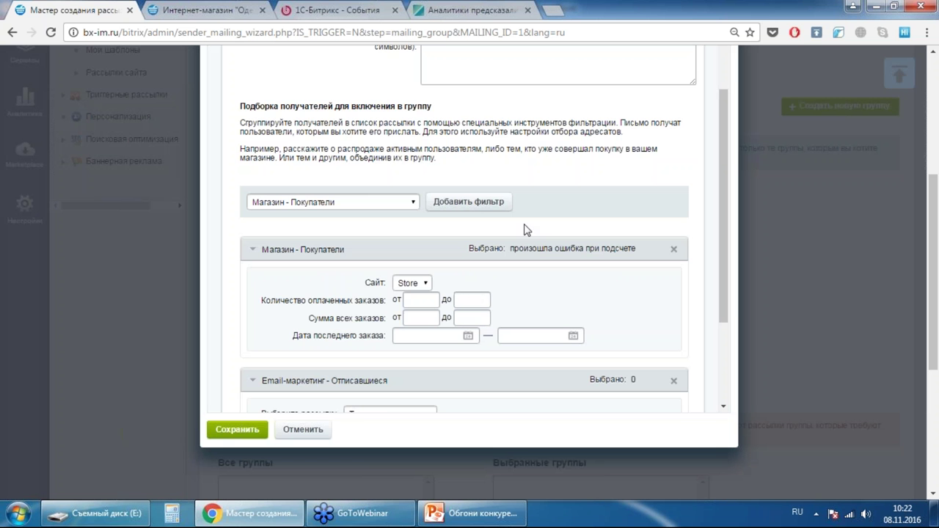
scroll(507, 218, down, 3)
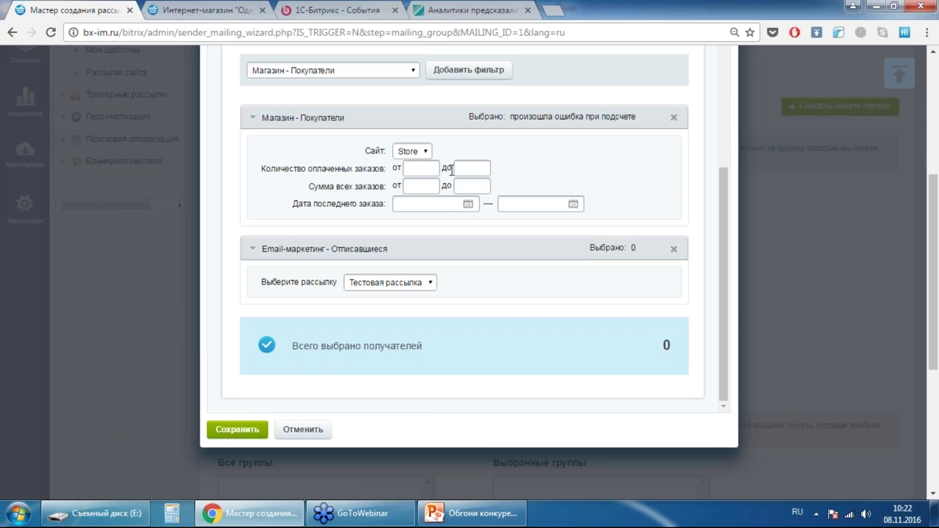
click(684, 119)
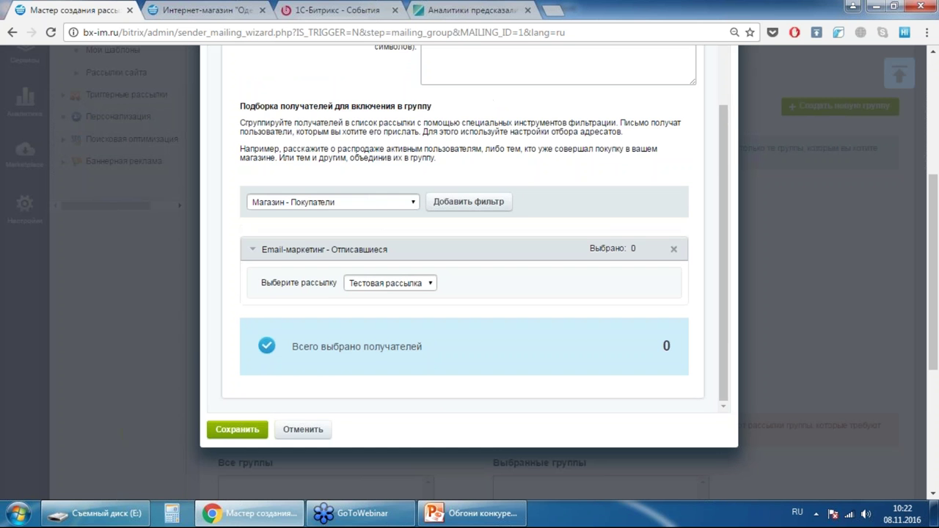
Replace the group's «Email-маркетинг - Отписавшиеся» filter with the «Пользователи» filter and save the address group
click(356, 203)
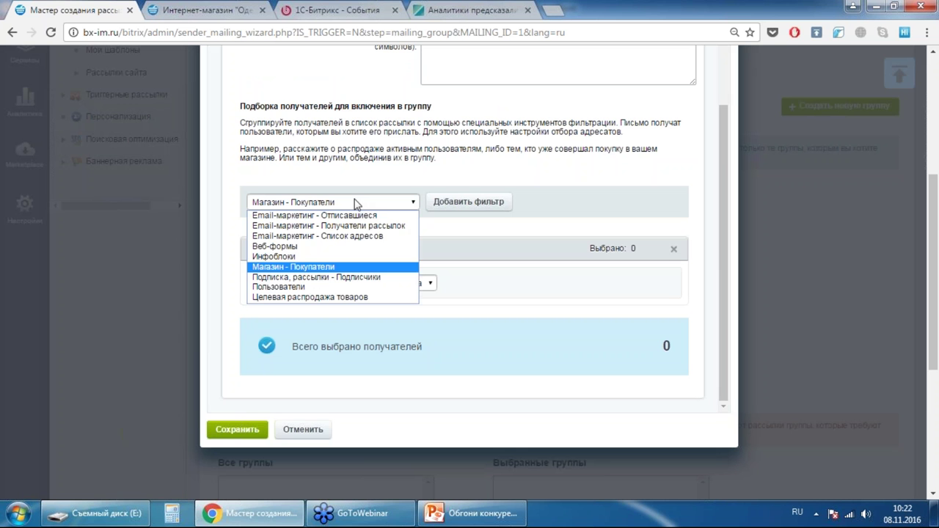
click(298, 287)
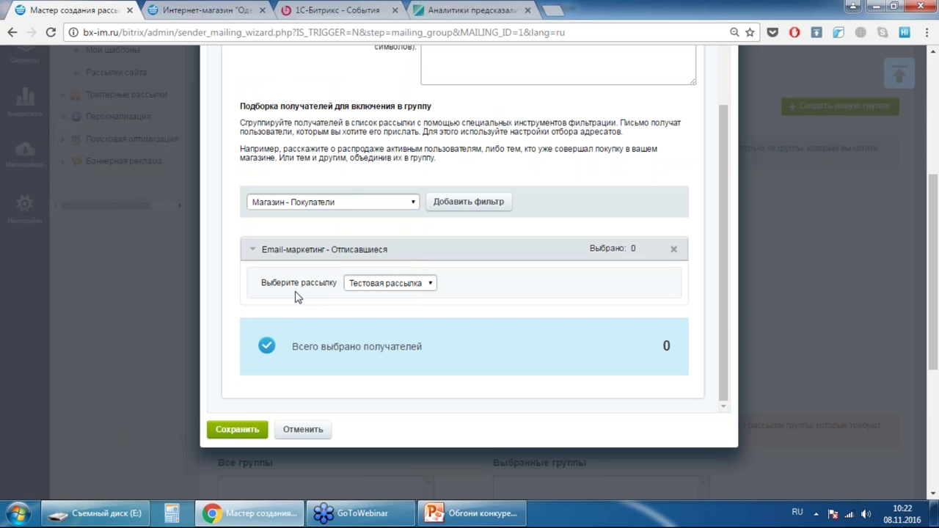
click(674, 249)
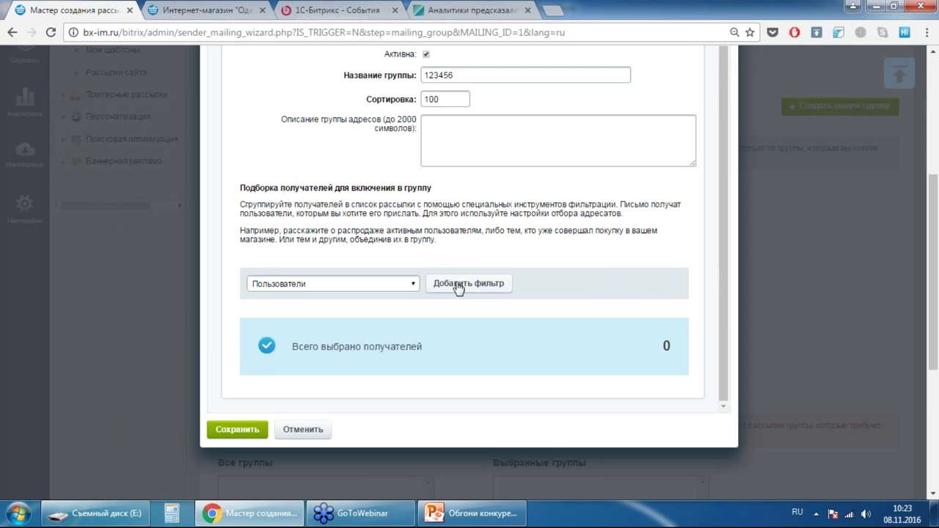
click(459, 287)
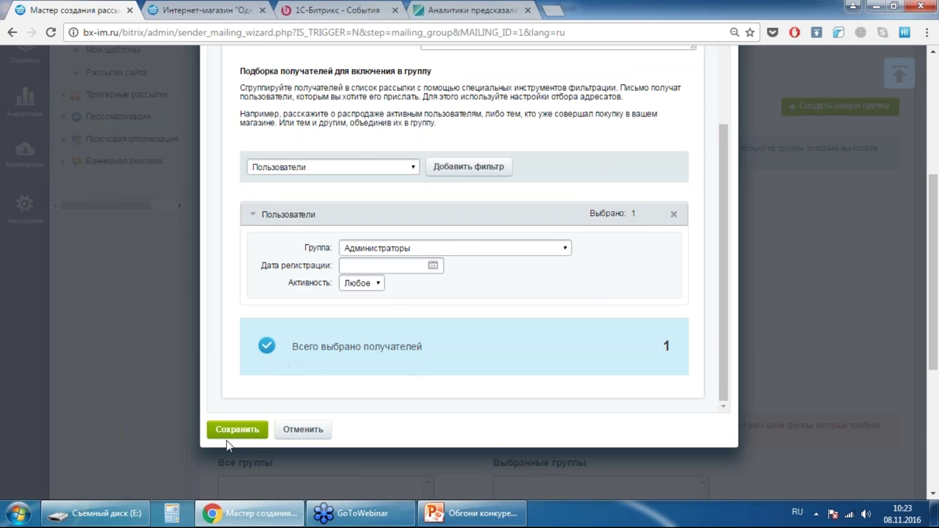
scroll(243, 436, down, 1)
click(247, 362)
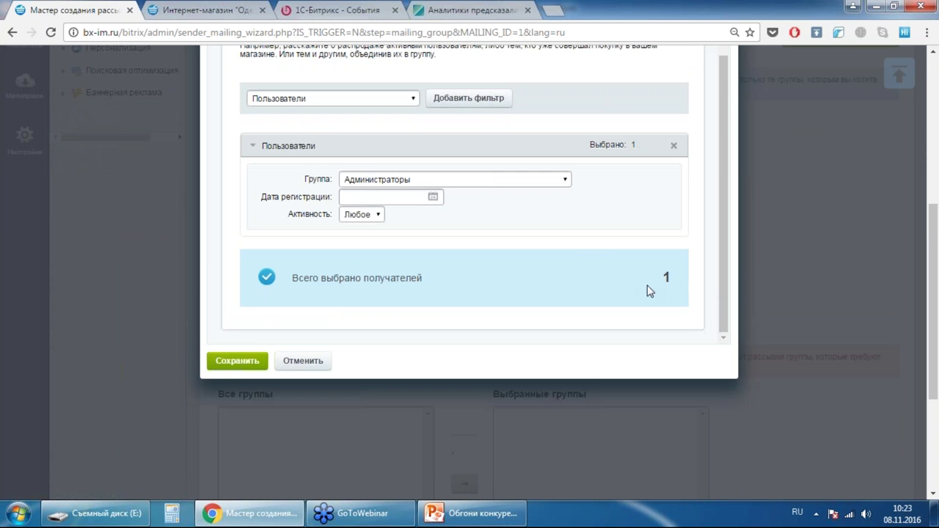
click(253, 367)
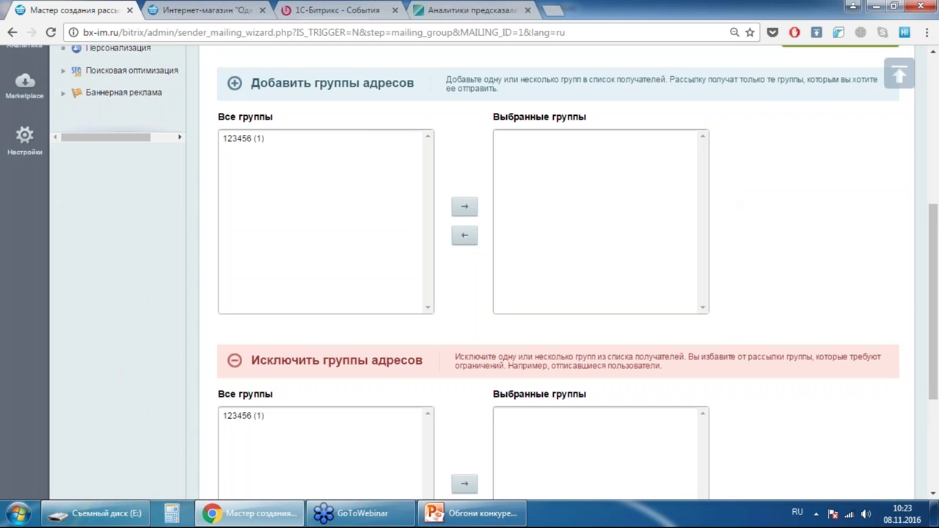
Add the group 123456 to the mailing's included recipients and proceed to the issue creation stage
click(261, 142)
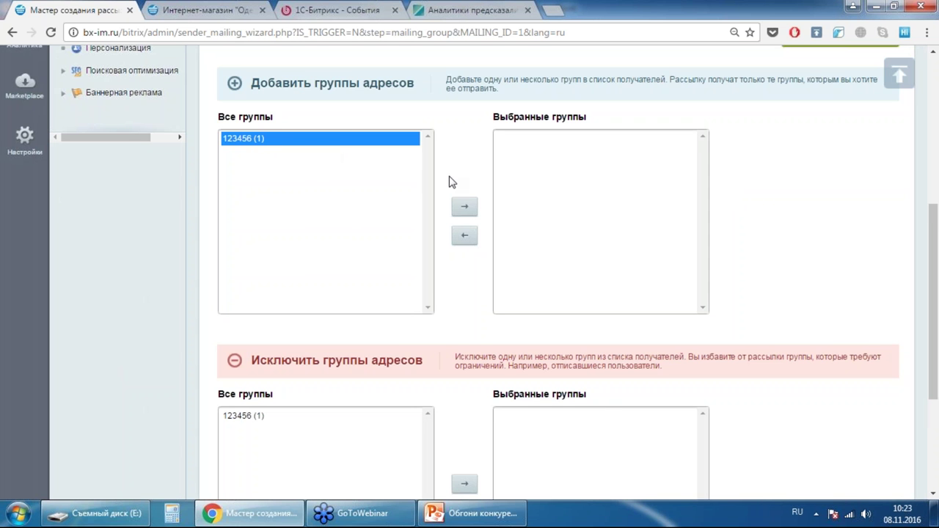
click(467, 208)
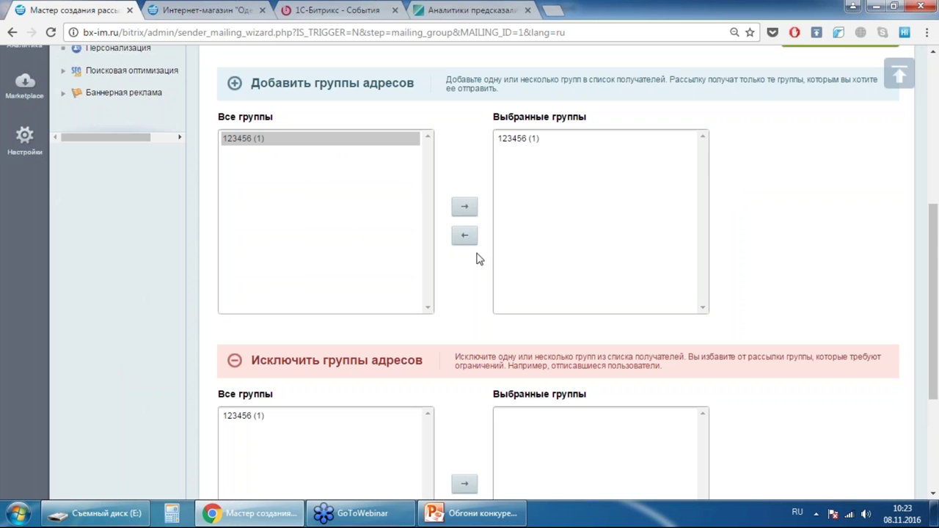
scroll(704, 181, down, 2)
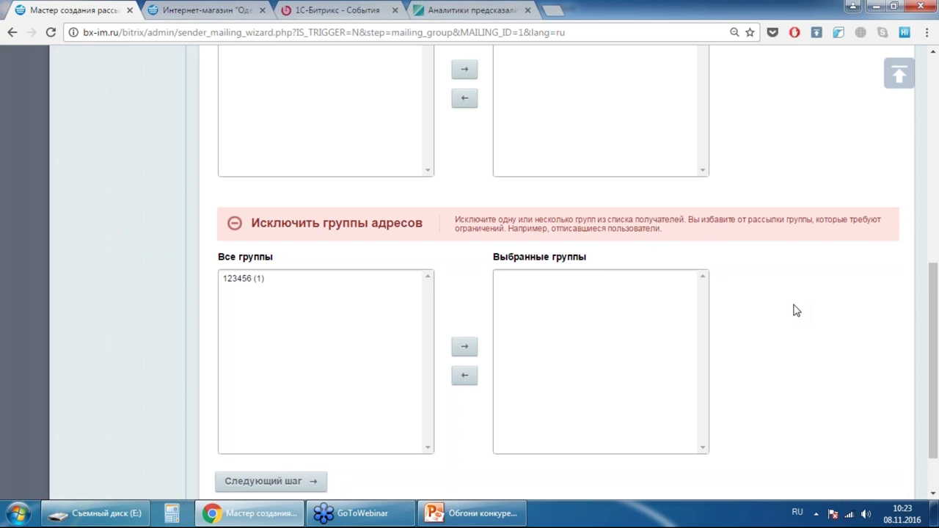
scroll(789, 305, down, 1)
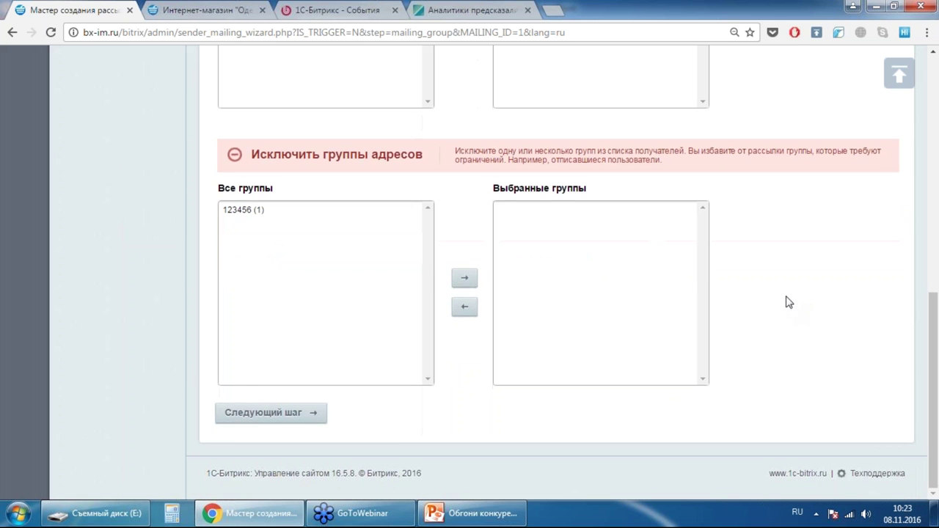
click(268, 413)
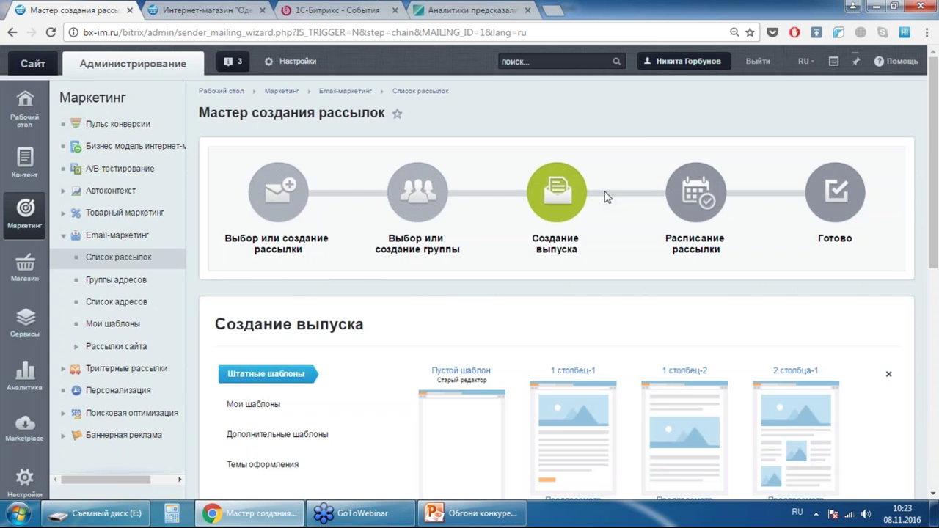
Review the standard message templates and choose the «2 столбца-3» template for the issue
scroll(645, 145, down, 3)
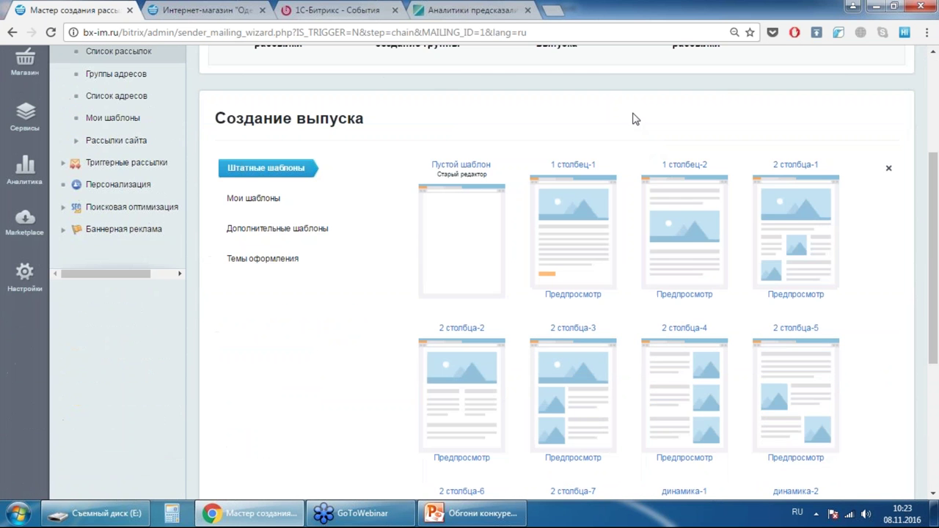
scroll(635, 118, up, 1)
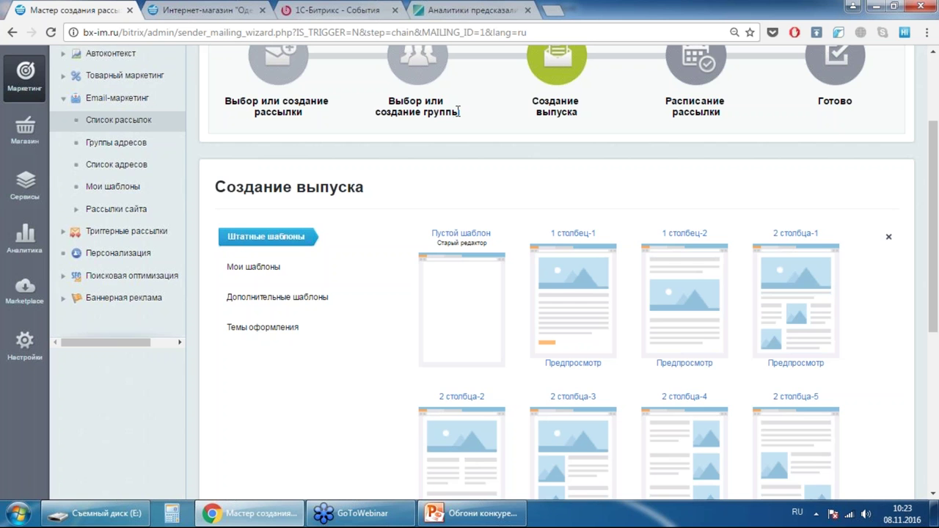
scroll(458, 110, down, 1)
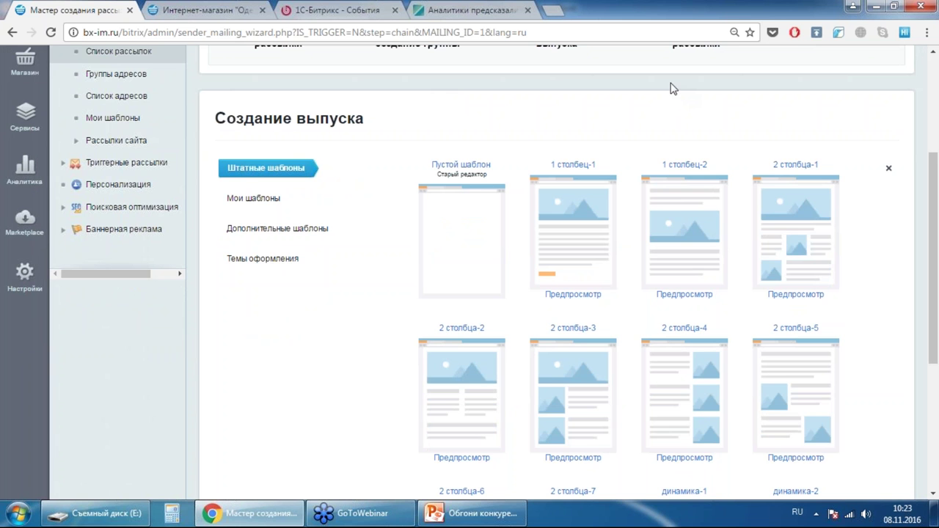
scroll(671, 88, down, 1)
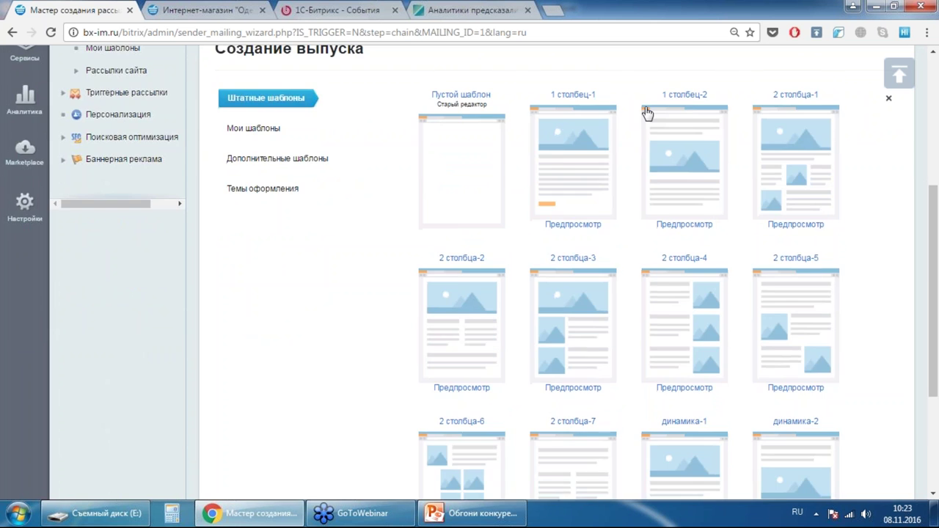
scroll(646, 110, down, 3)
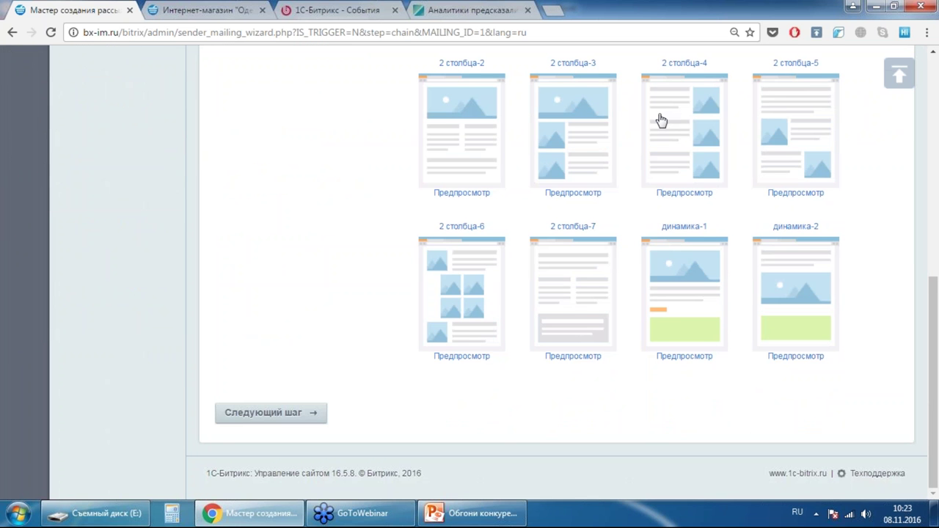
scroll(660, 121, up, 2)
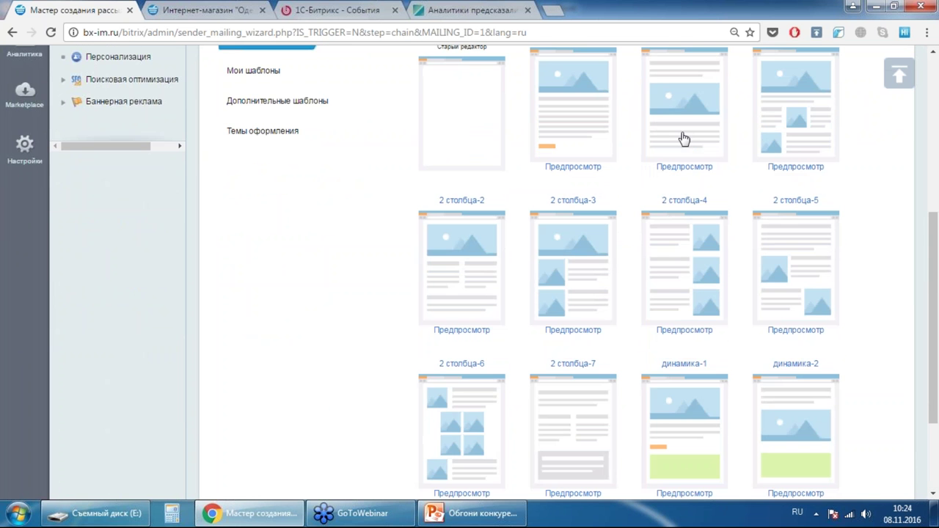
click(571, 259)
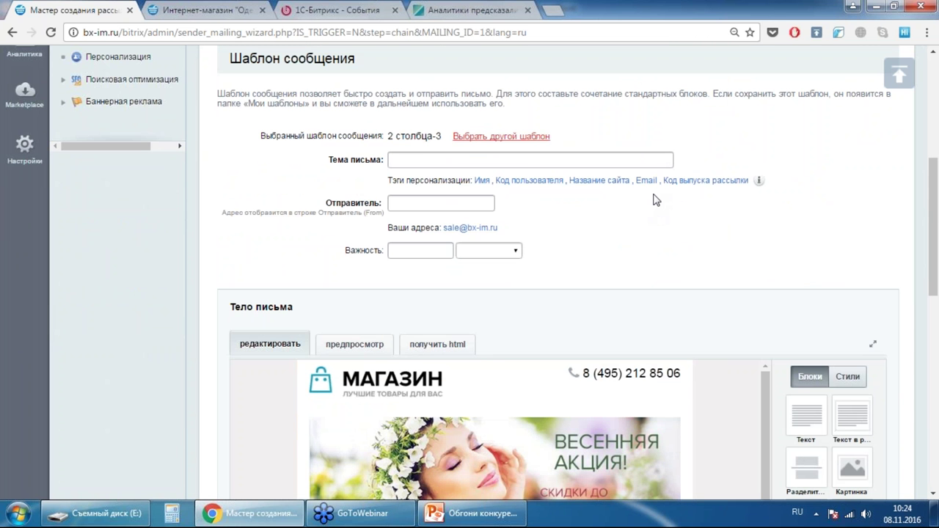
Set the message subject to «Добрый день, #NAME#!», using the personalization tag for the recipient's name
click(453, 155)
text(Добрый день,)
click(481, 180)
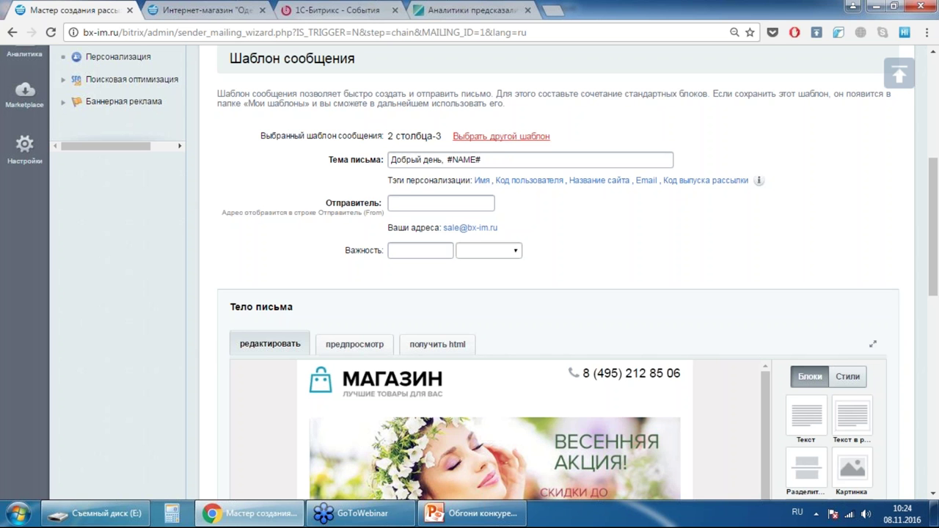
click(501, 159)
text(!)
Fill in the sender with the suggested site e-mail address and set the message importance to «Нормальная»
click(480, 228)
scroll(645, 204, down, 1)
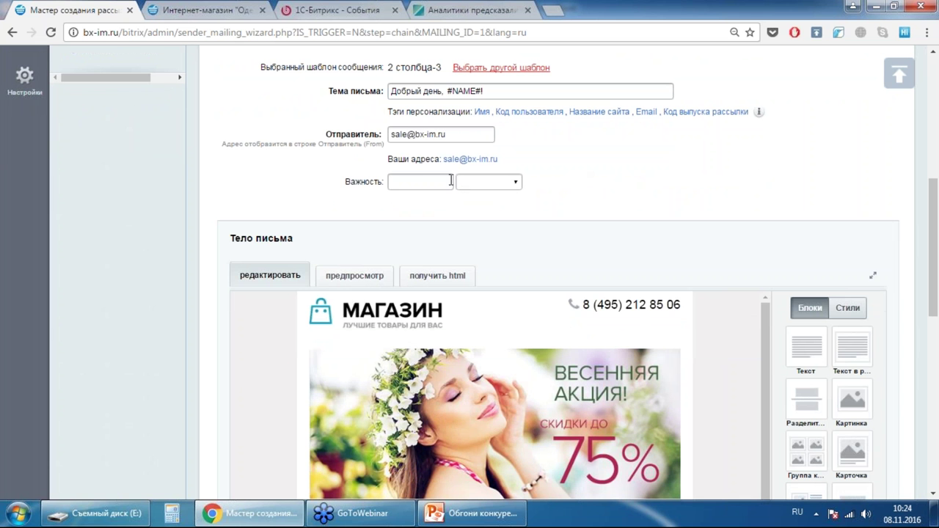
click(475, 185)
click(484, 215)
Inspect the message body layout, opening the text block beside the coffee picture in its editor and collapsing it again
scroll(645, 173, down, 2)
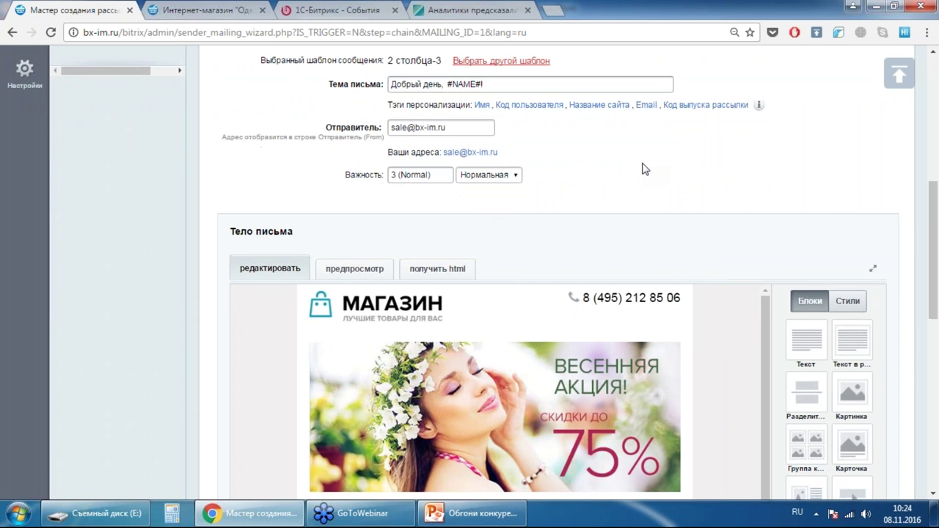
scroll(723, 159, down, 1)
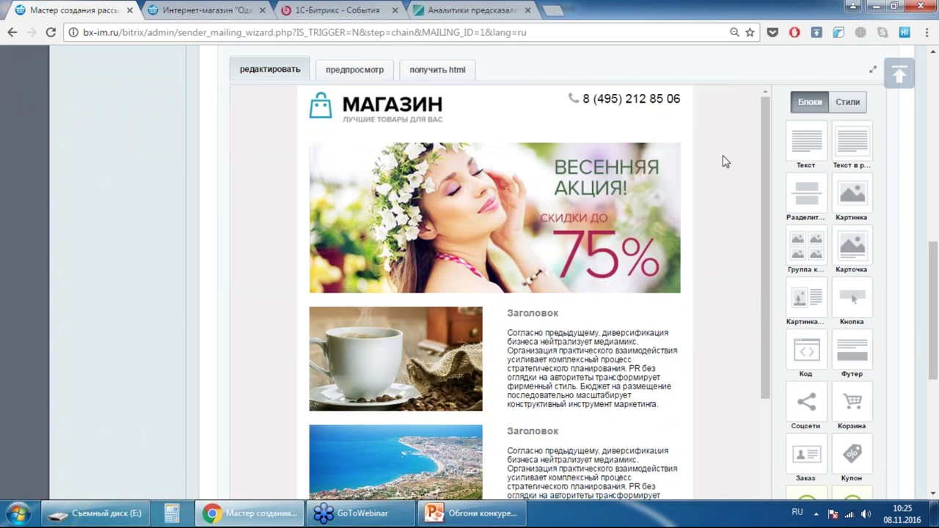
click(524, 362)
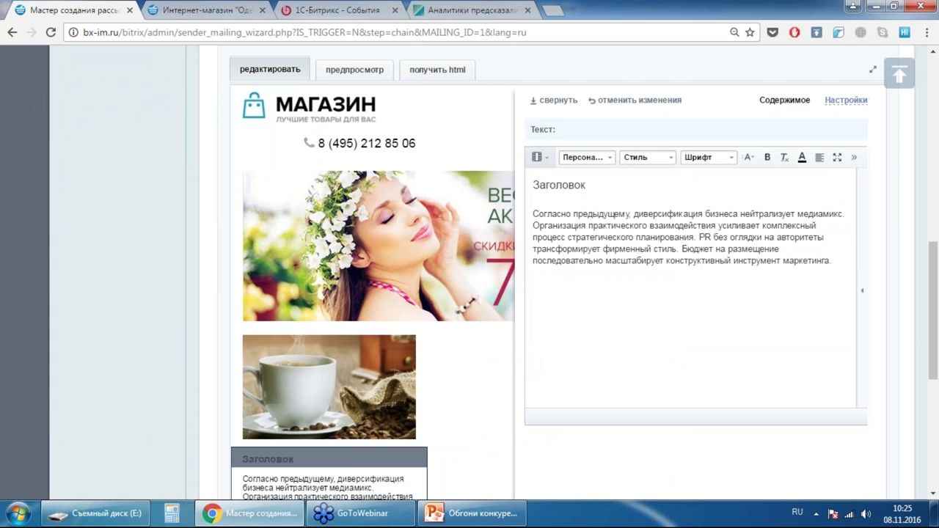
click(561, 101)
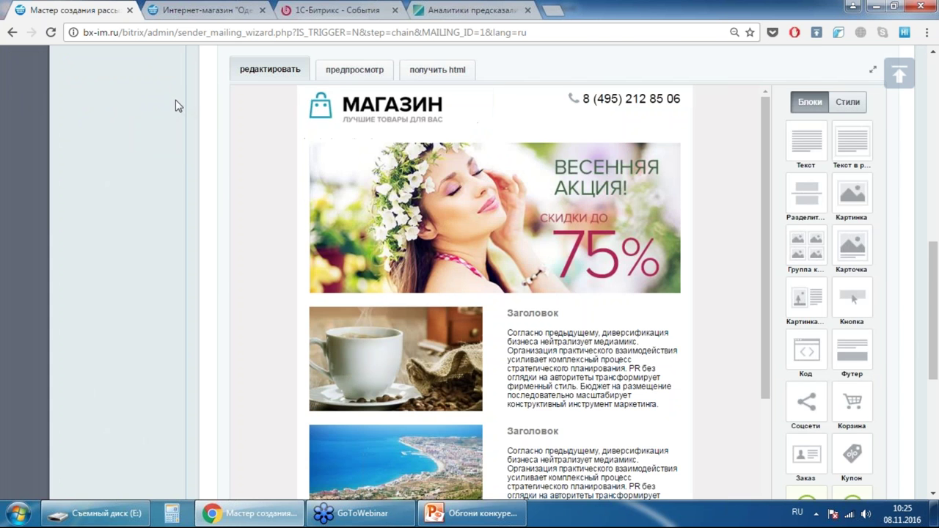
scroll(160, 105, down, 2)
scroll(160, 106, up, 3)
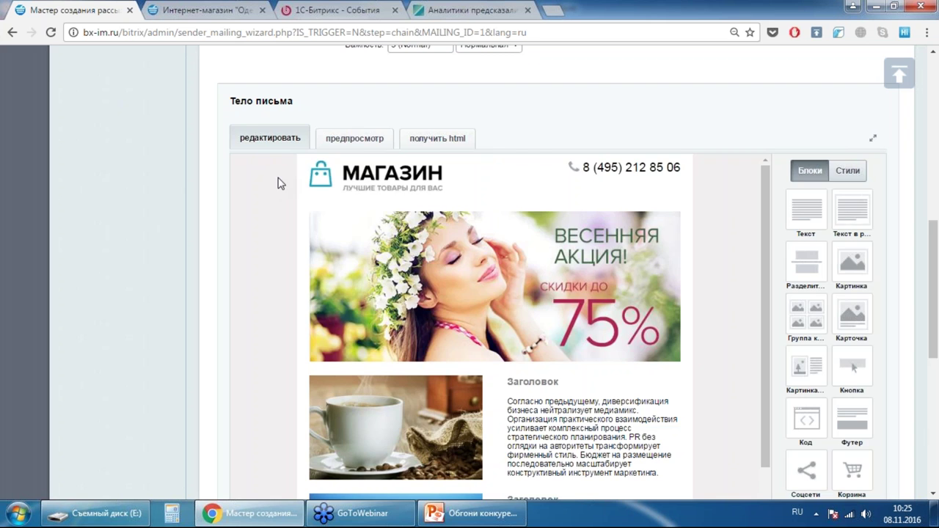
Preview the message body in the smartphone view and look over the whole layout
click(354, 138)
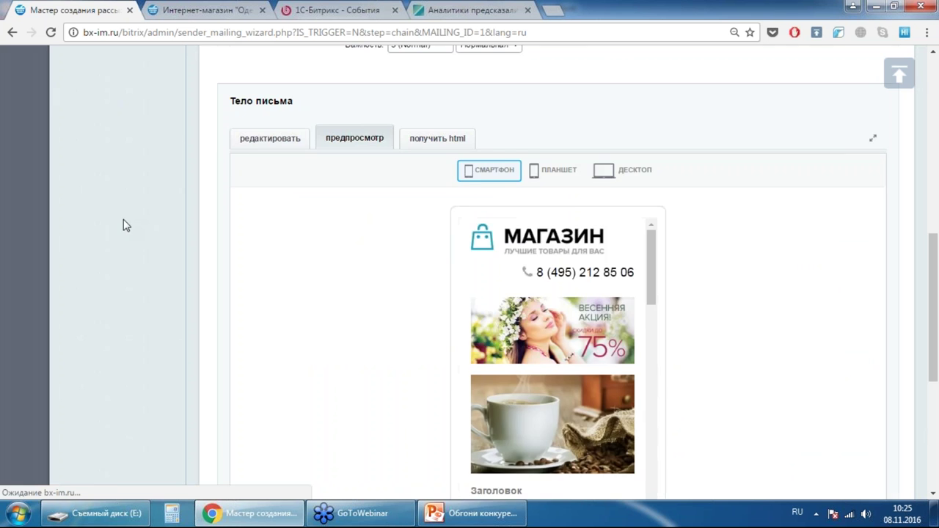
scroll(124, 225, down, 2)
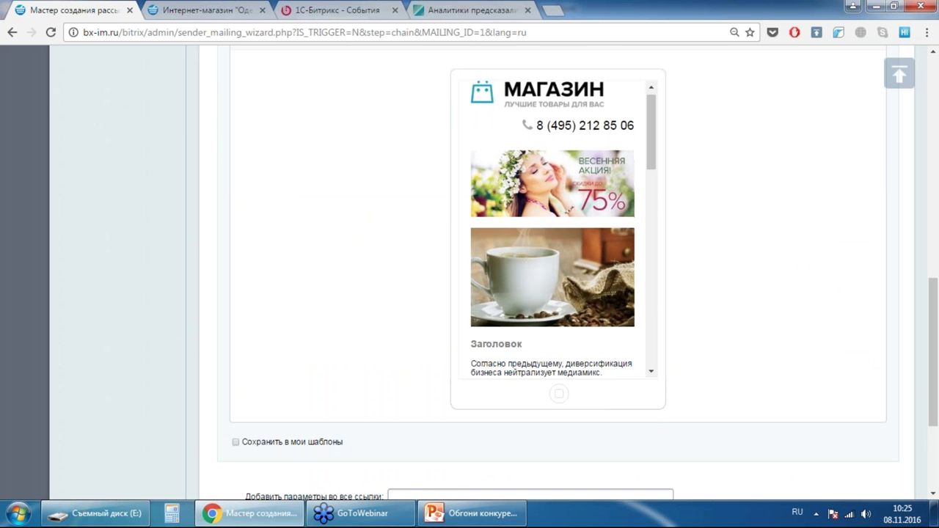
scroll(614, 205, down, 5)
scroll(646, 220, up, 3)
scroll(760, 264, up, 2)
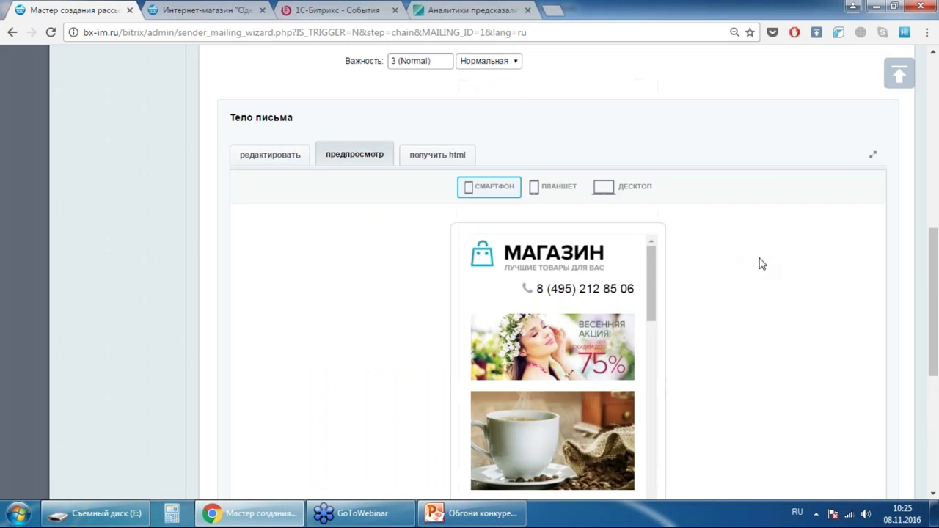
scroll(761, 265, up, 1)
Compare the message preview in the tablet and desktop views, and return to the smartphone view
click(553, 238)
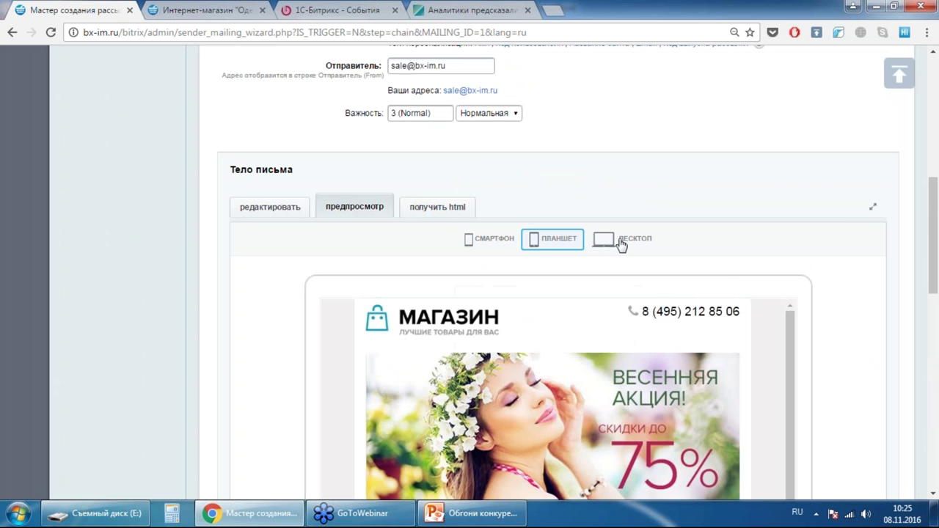
click(622, 240)
scroll(623, 311, down, 5)
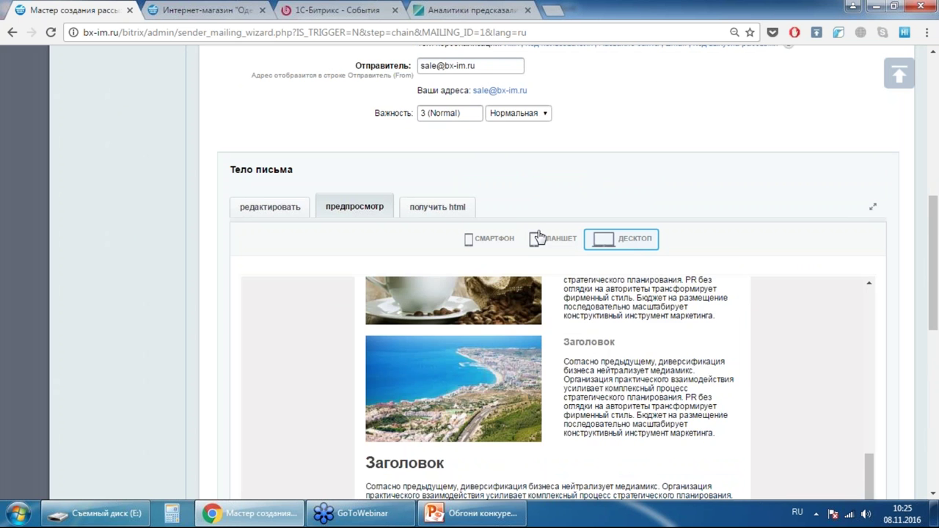
click(547, 237)
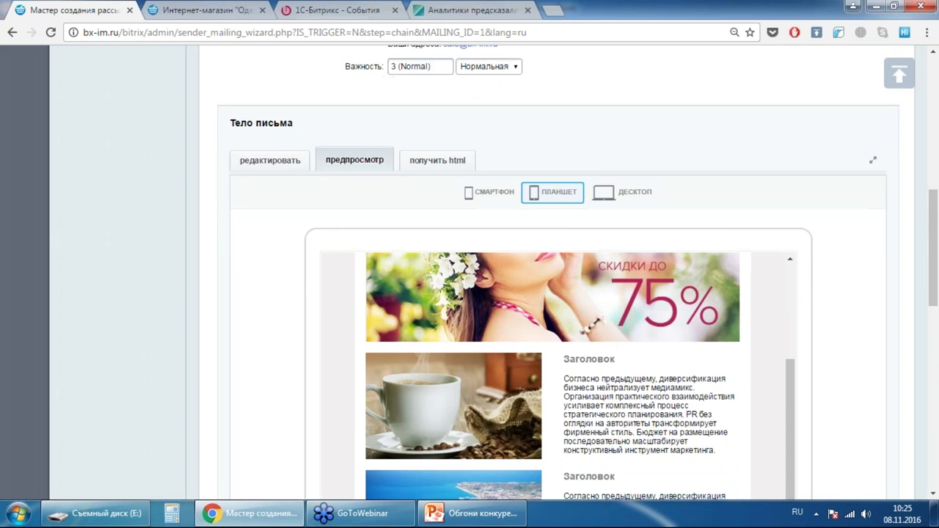
scroll(633, 306, down, 2)
scroll(624, 279, up, 3)
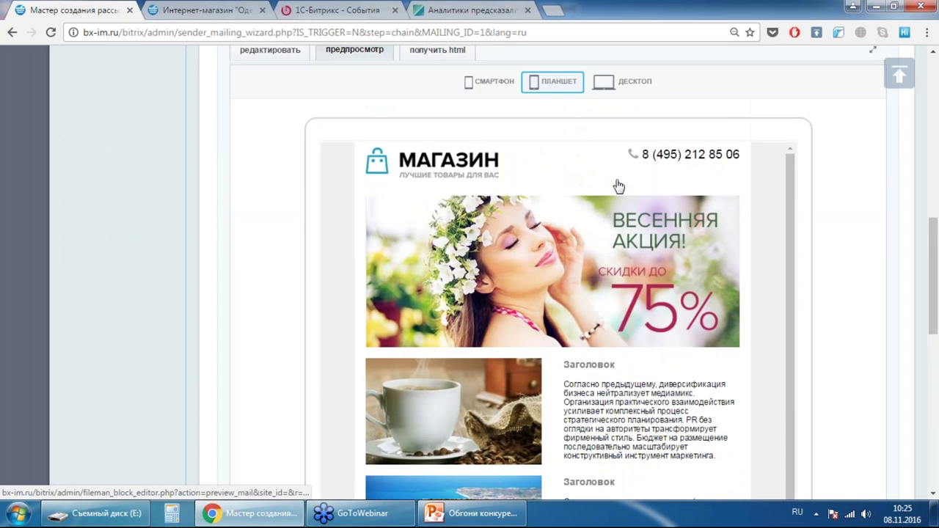
scroll(619, 187, up, 1)
click(607, 171)
scroll(594, 231, down, 3)
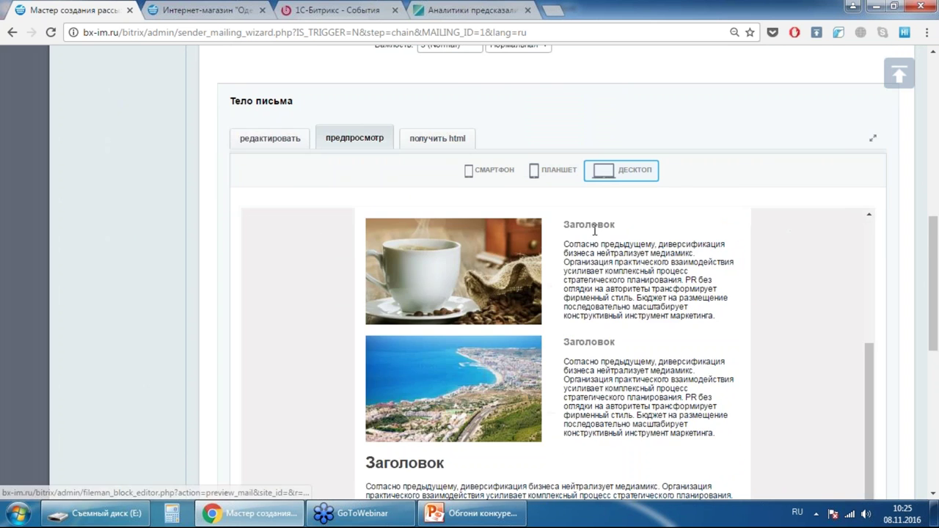
click(550, 175)
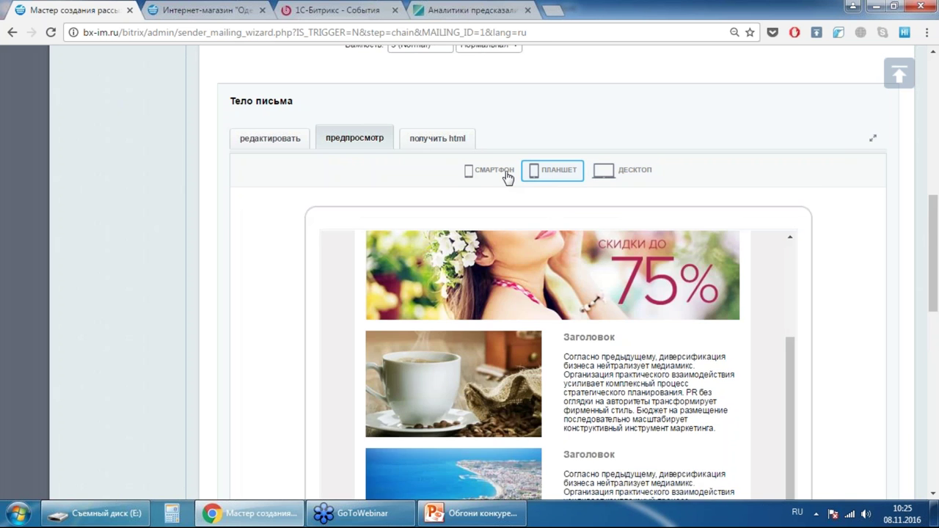
click(507, 176)
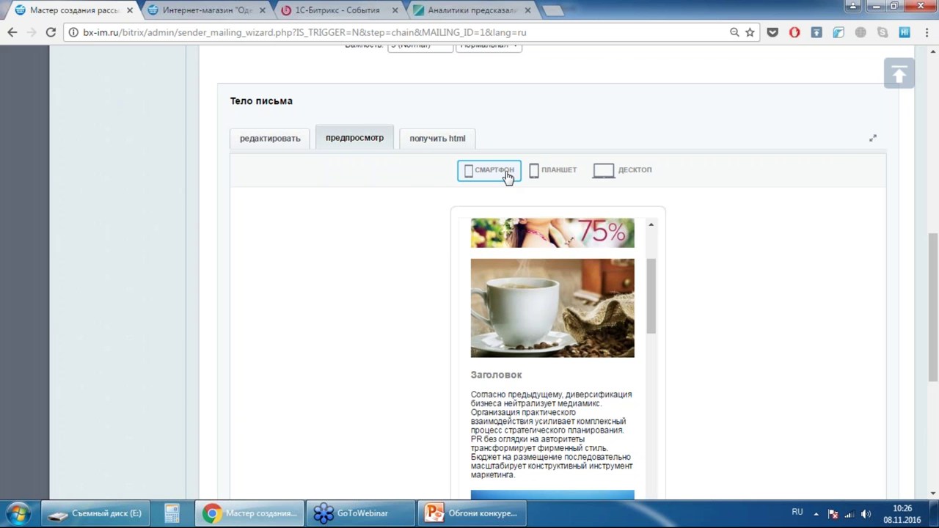
Look over the HTML source of the message body and return to the visual block editor
click(453, 146)
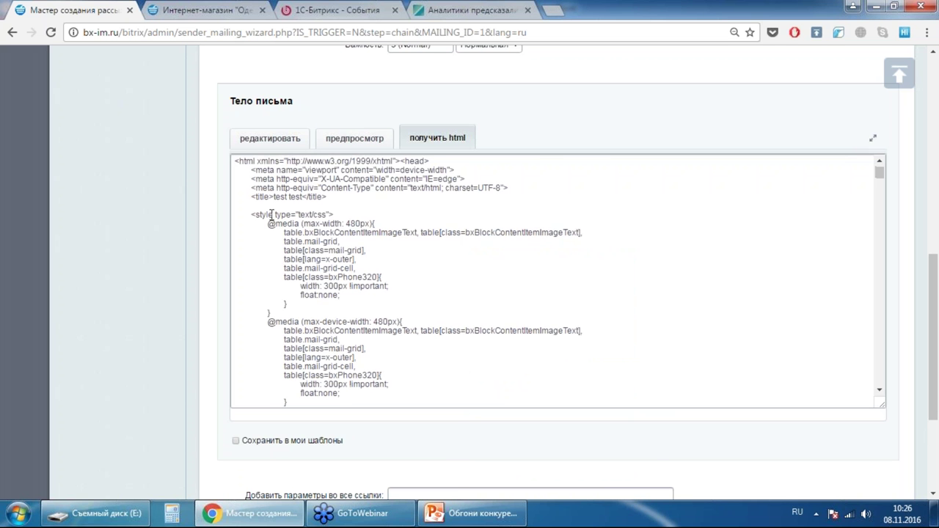
scroll(551, 232, down, 7)
scroll(358, 199, down, 10)
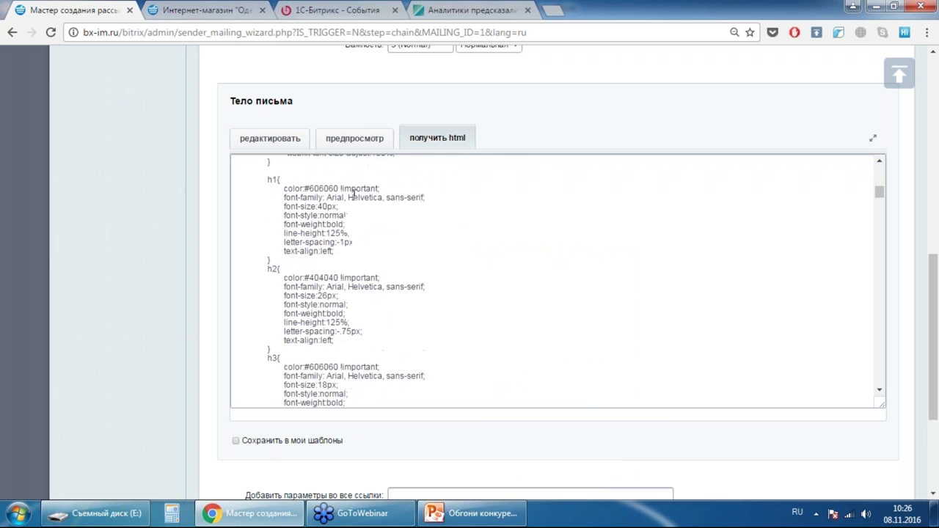
click(272, 138)
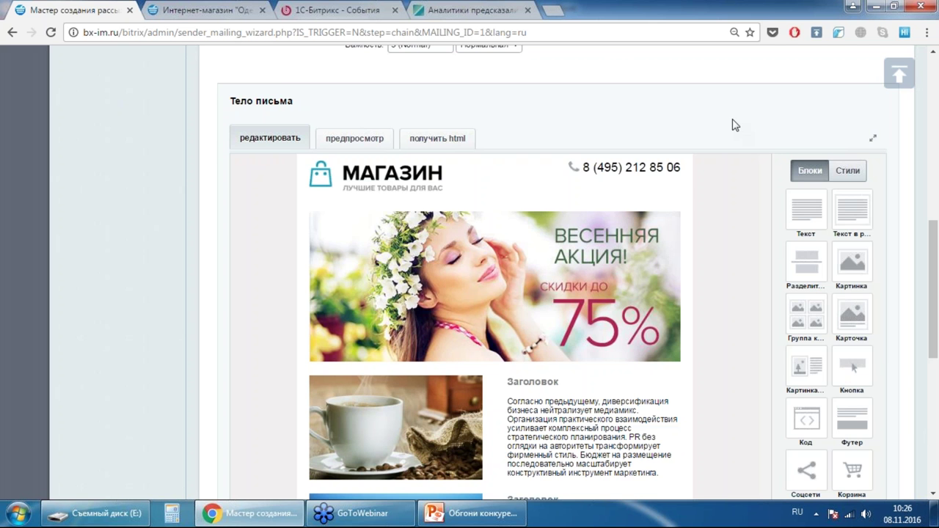
Inspect the large heading text block and the text block beside the coastline picture in their editors, collapsing each again
scroll(734, 125, down, 1)
scroll(485, 176, down, 3)
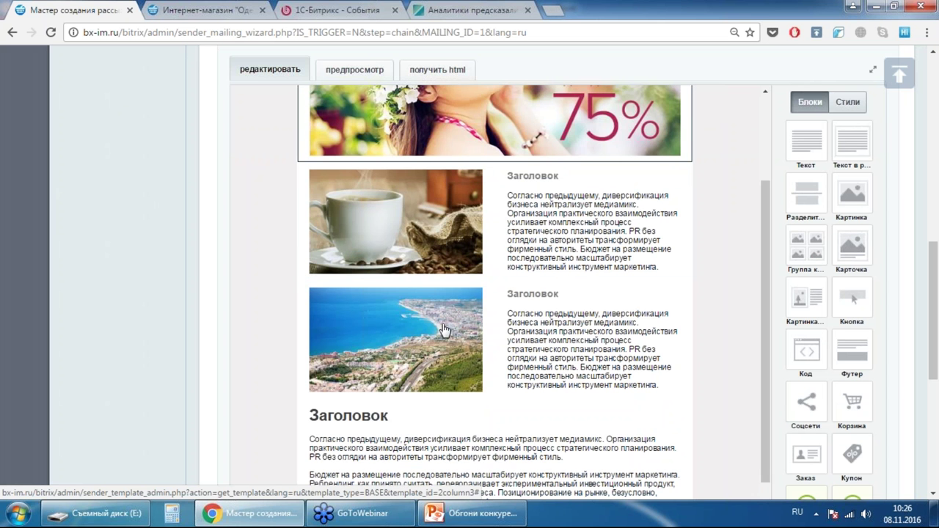
scroll(438, 315, down, 2)
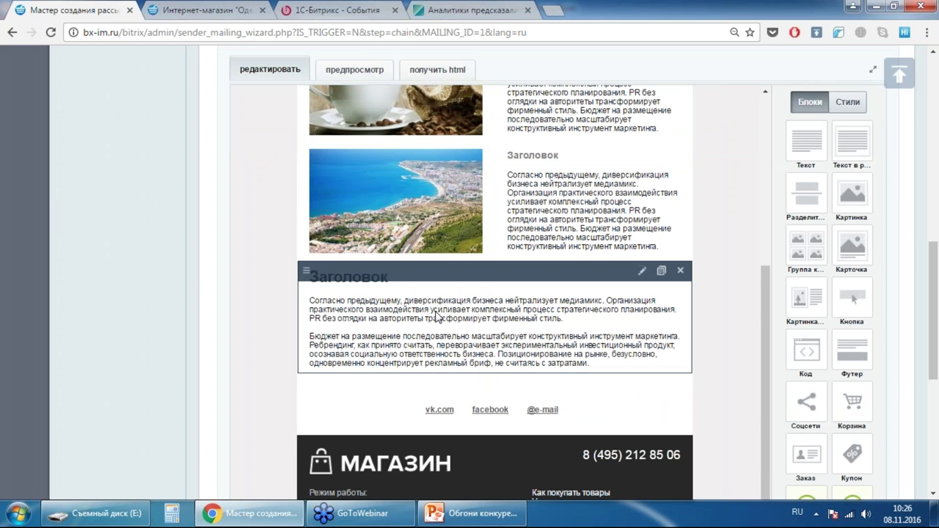
click(436, 315)
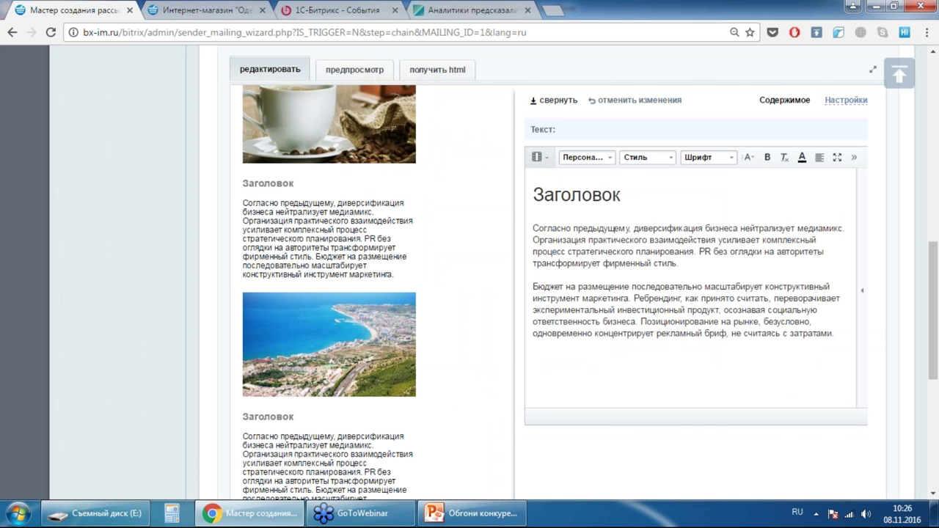
click(556, 101)
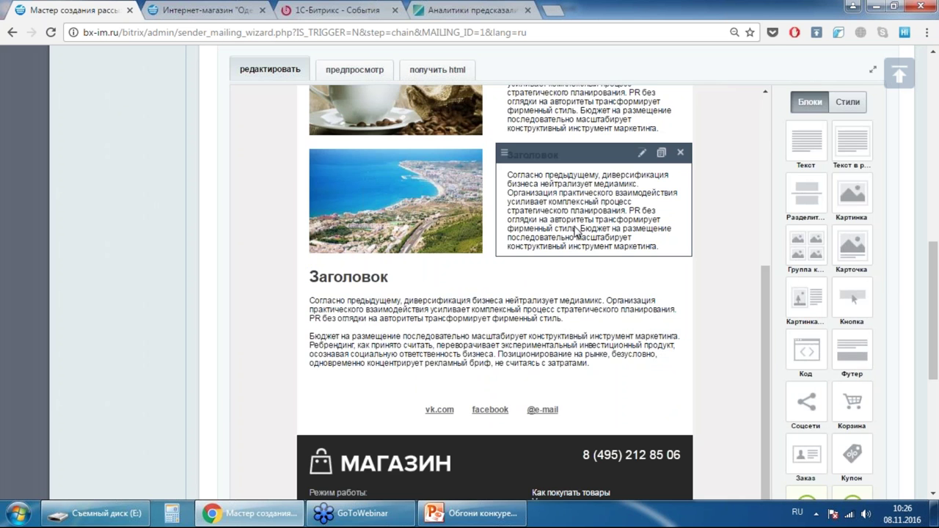
click(578, 232)
click(547, 101)
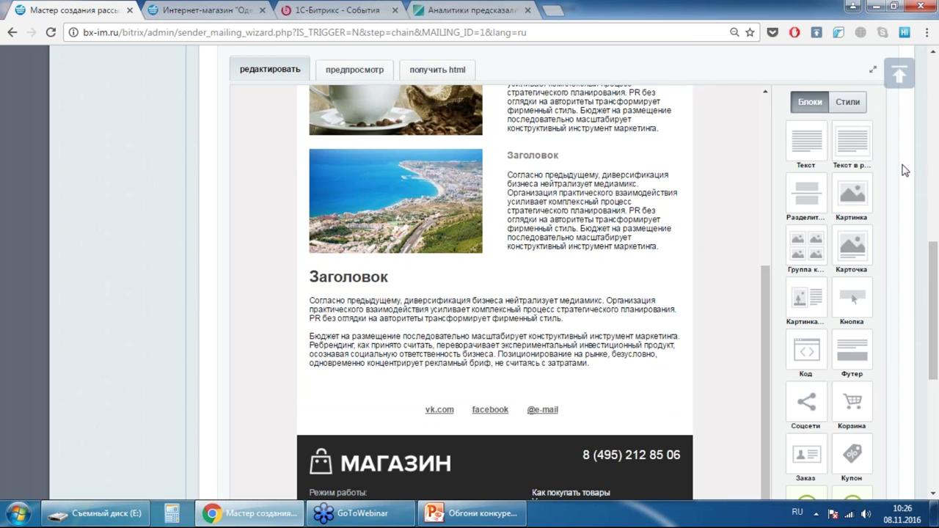
Insert the «Список новостей для почты» component above the social links, set its information block code to «Новости» and save its parameters
scroll(851, 184, down, 2)
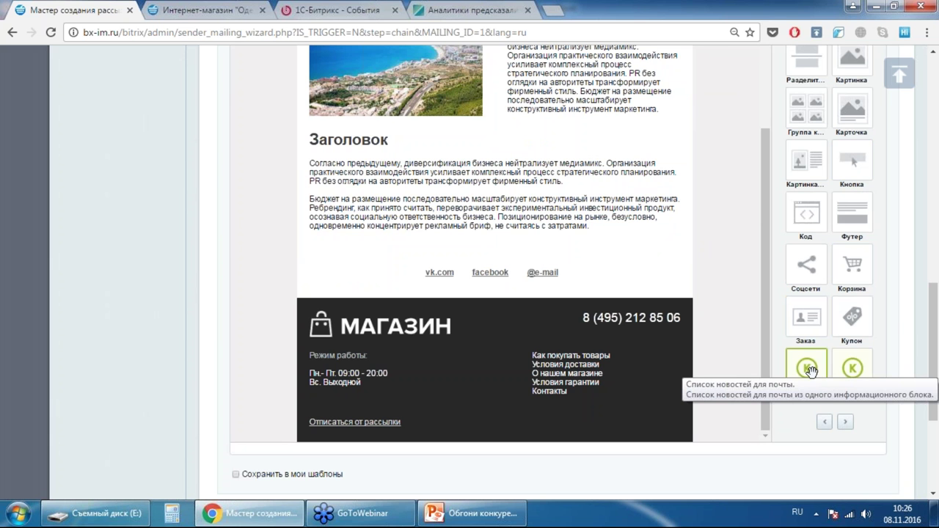
drag(818, 369, 562, 236)
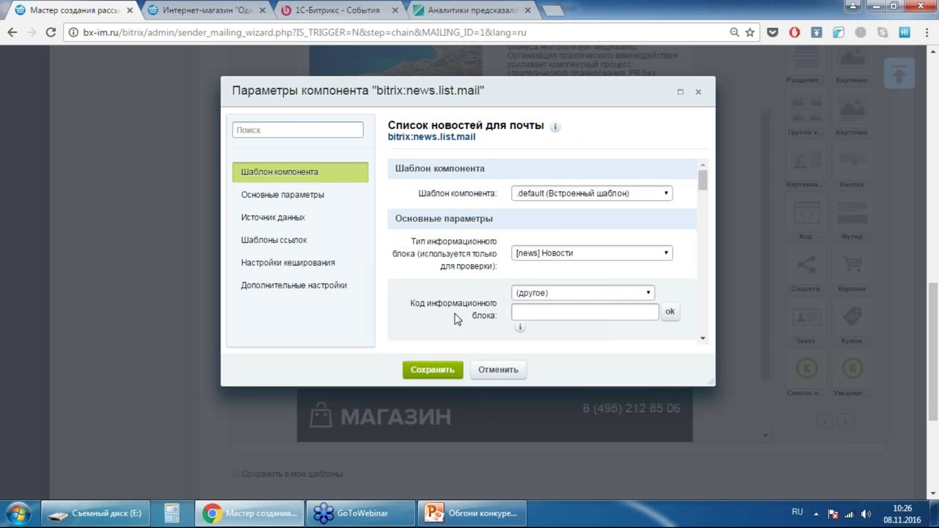
scroll(484, 260, down, 3)
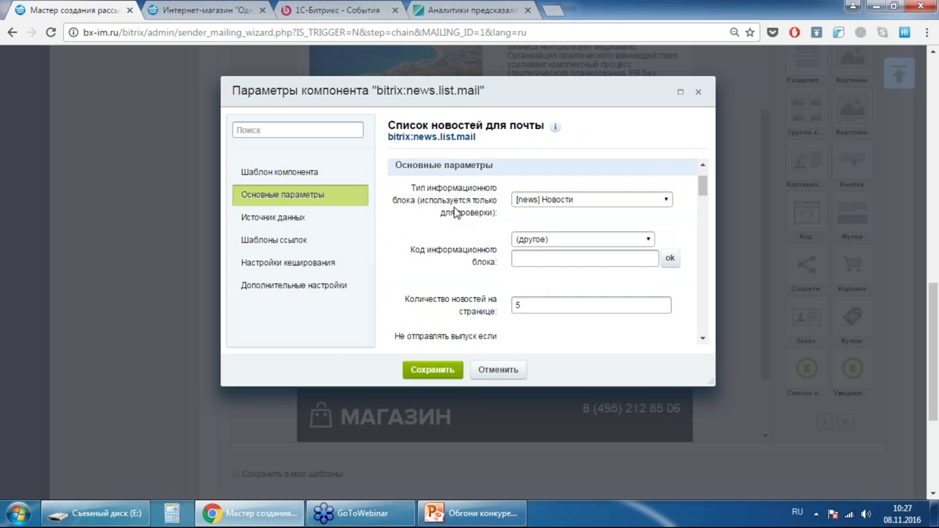
scroll(605, 181, up, 2)
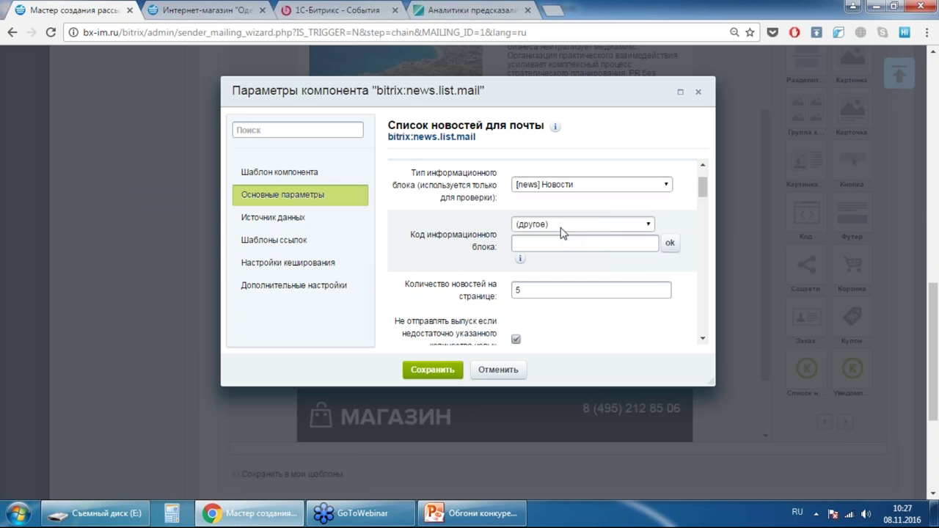
click(561, 224)
click(561, 247)
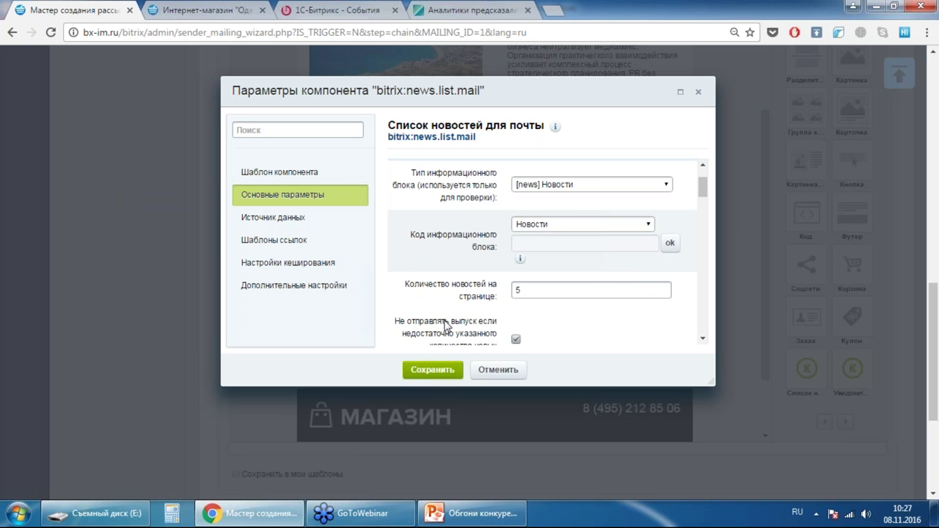
click(434, 376)
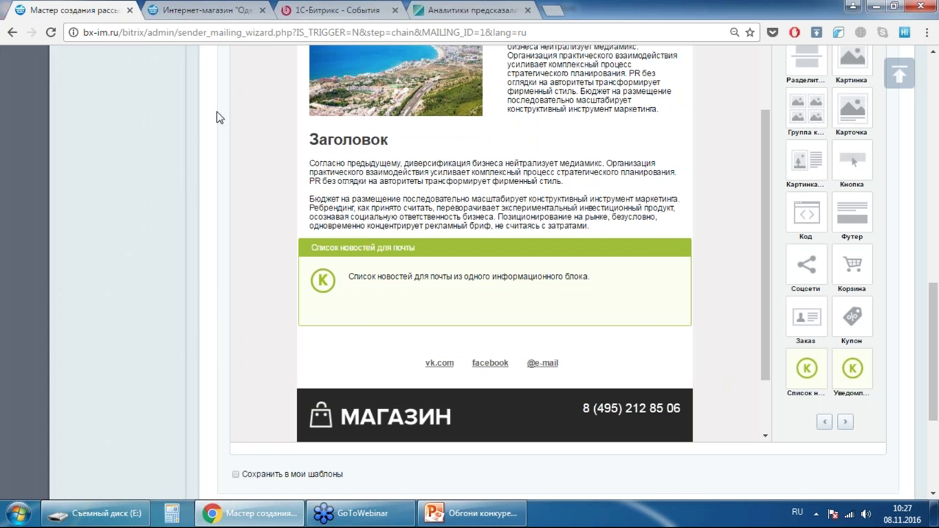
Look at the shop's home page and return to the mailing wizard
click(210, 6)
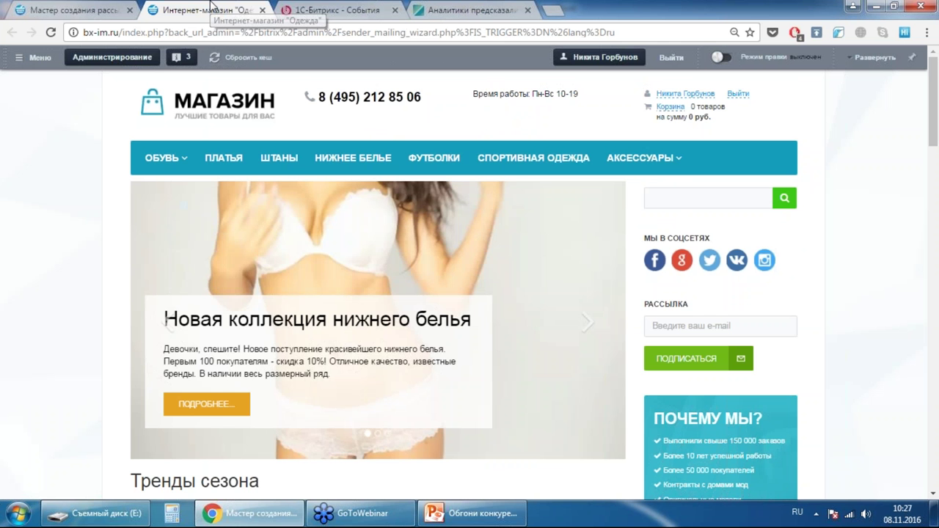
click(105, 8)
click(194, 9)
click(73, 9)
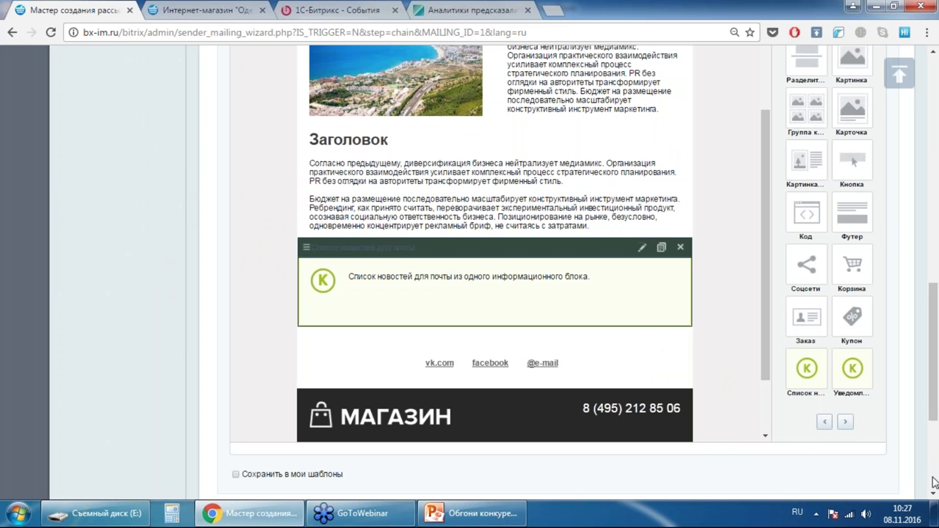
Browse the next set of component blocks and review the rest of the message form, including the link parameters and attachments
click(847, 424)
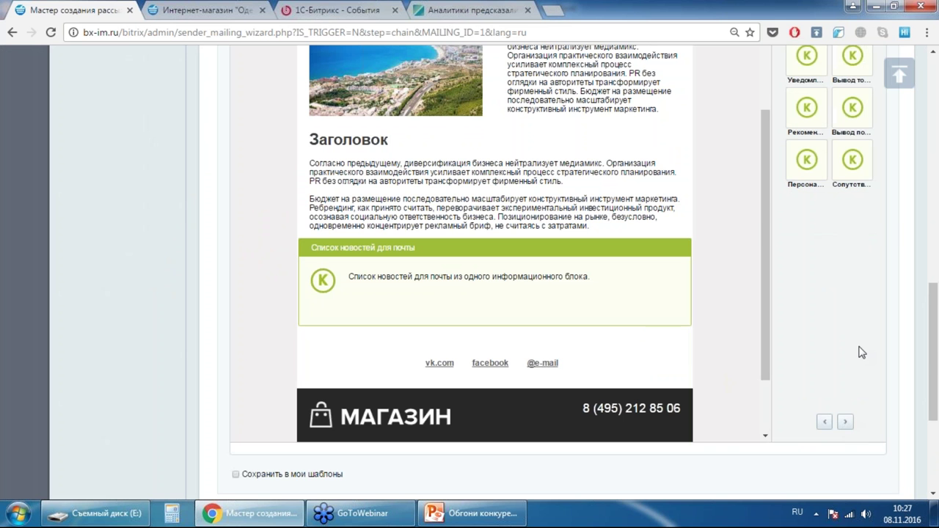
scroll(859, 350, up, 2)
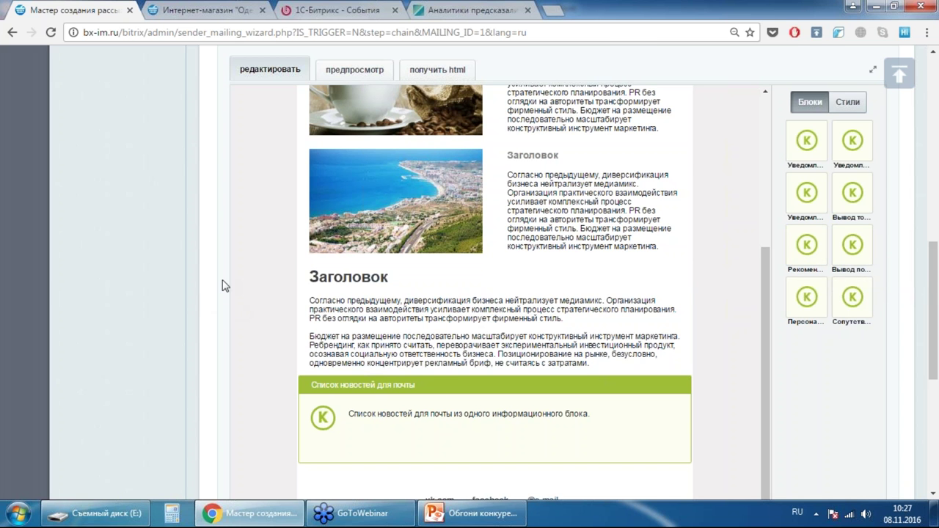
scroll(225, 286, down, 10)
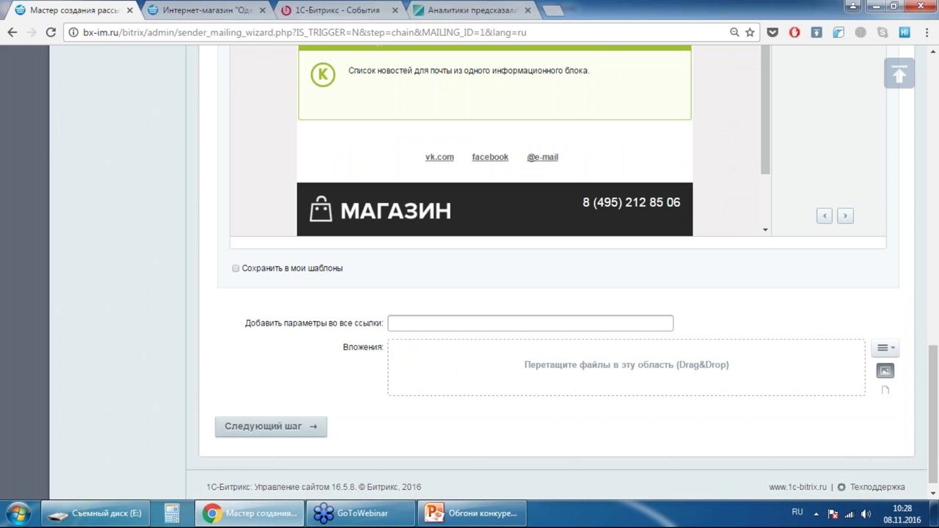
scroll(642, 415, up, 5)
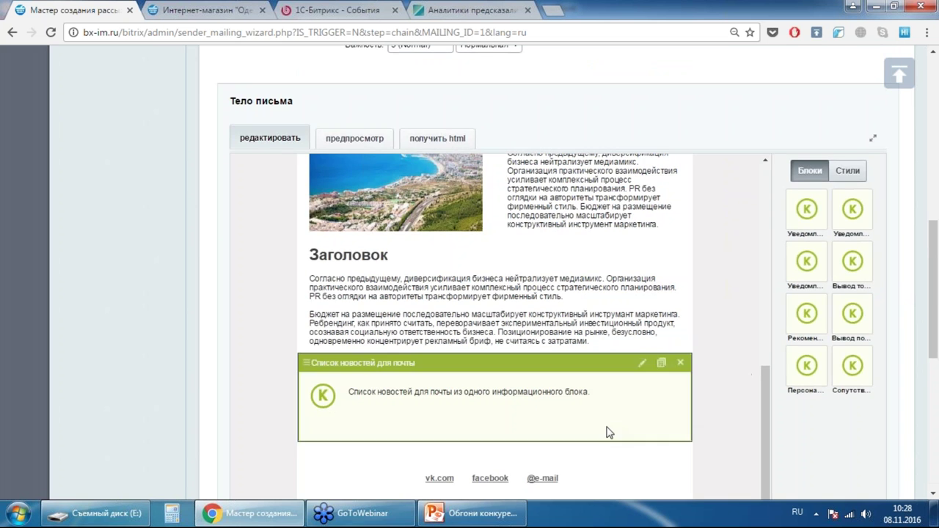
scroll(278, 341, down, 4)
scroll(220, 315, up, 3)
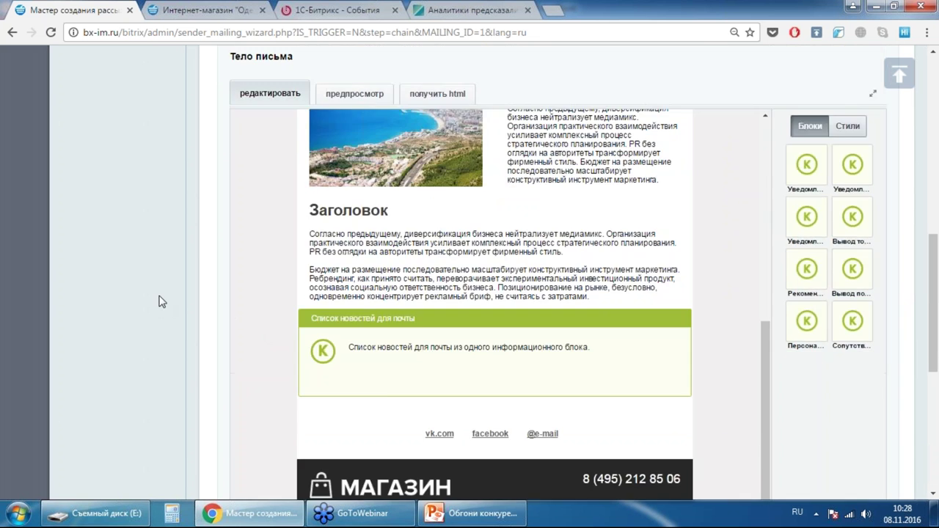
scroll(161, 301, up, 10)
scroll(523, 210, down, 10)
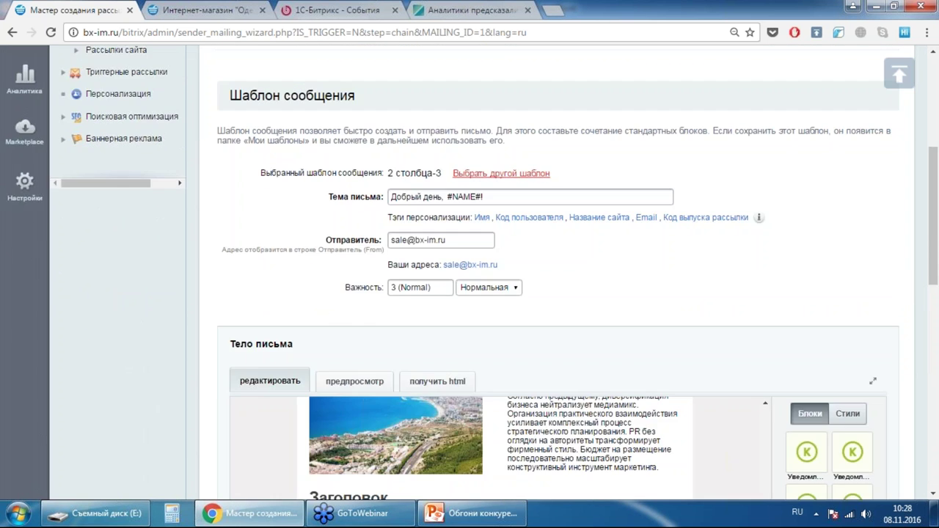
Proceed to the sending schedule and add a schedule with the «Периодическая отправка по расписанию» scheme
click(271, 412)
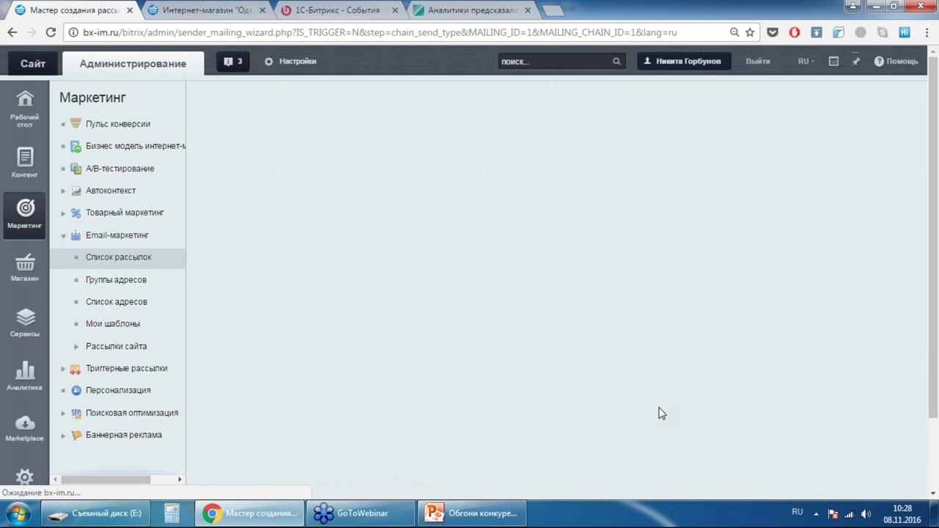
scroll(622, 317, down, 2)
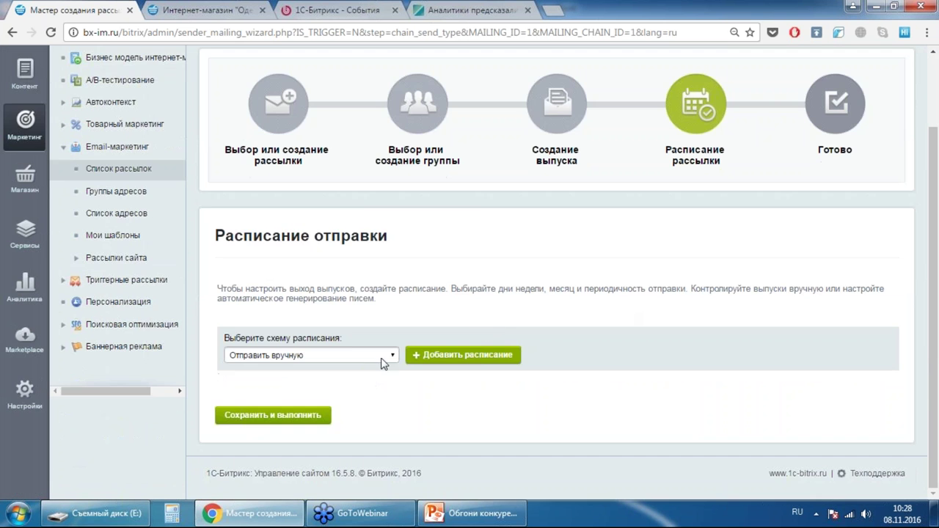
click(389, 357)
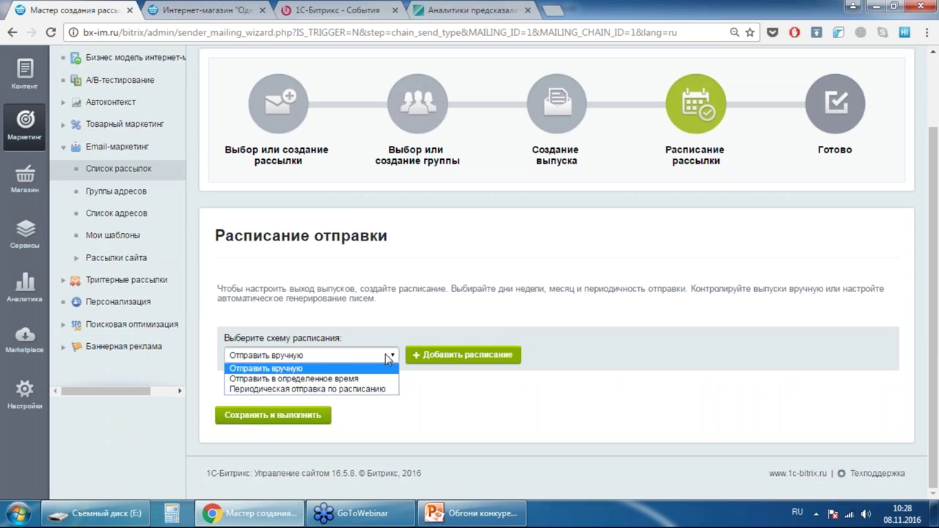
click(373, 390)
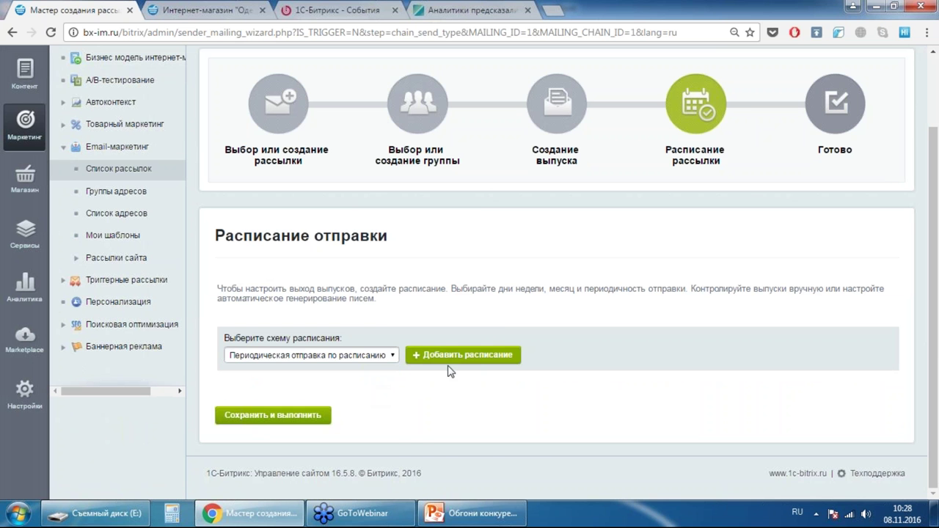
click(453, 355)
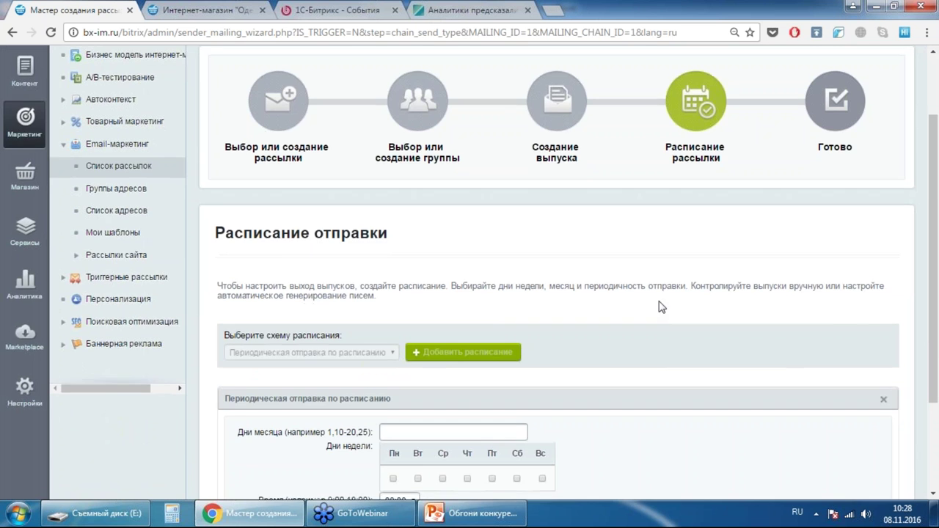
Set the periodic sending time to 14:00 and try to save and run the mailing
scroll(657, 308, down, 2)
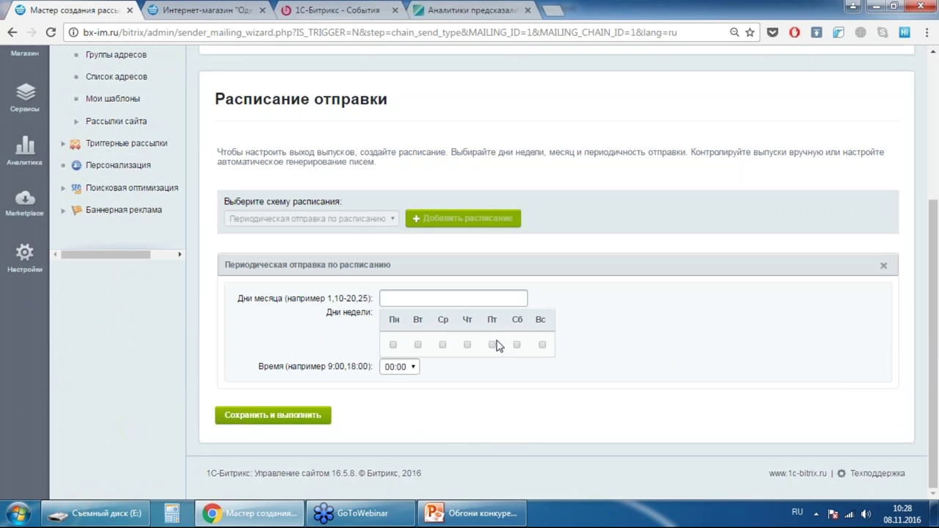
click(406, 371)
scroll(421, 276, down, 3)
scroll(420, 276, down, 3)
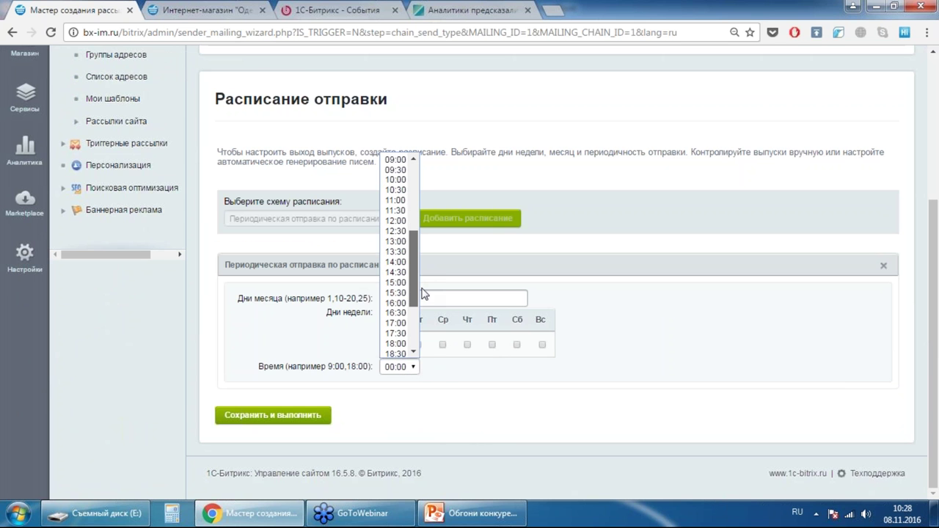
click(396, 263)
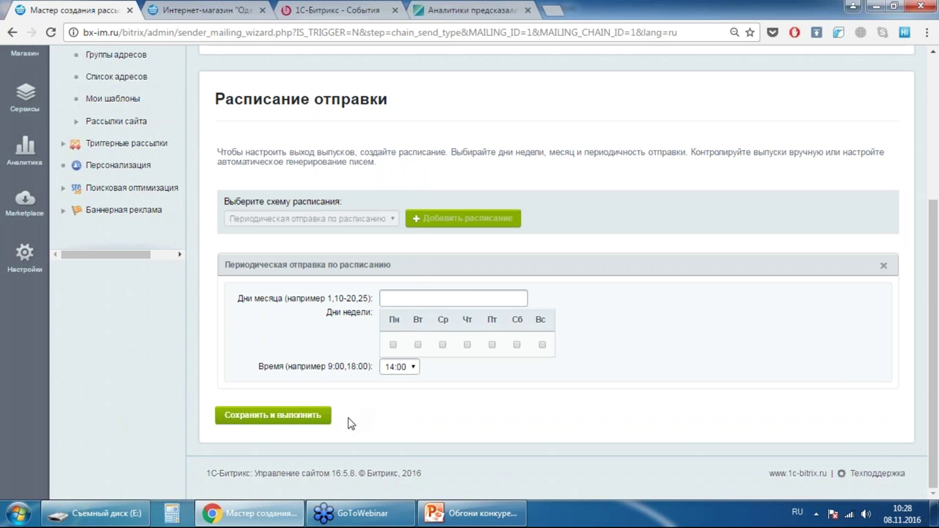
click(269, 418)
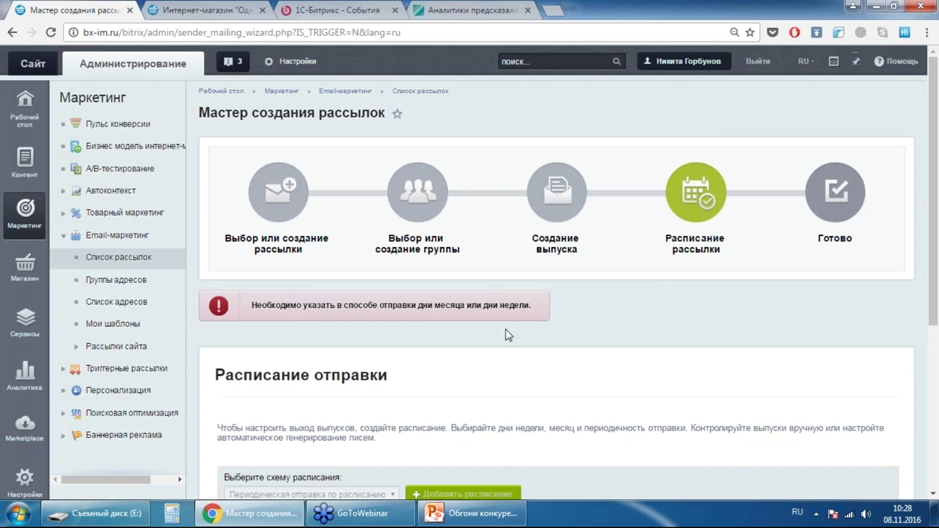
Choose Friday (Пт) as the sending day, and save and run the mailing
scroll(590, 275, down, 4)
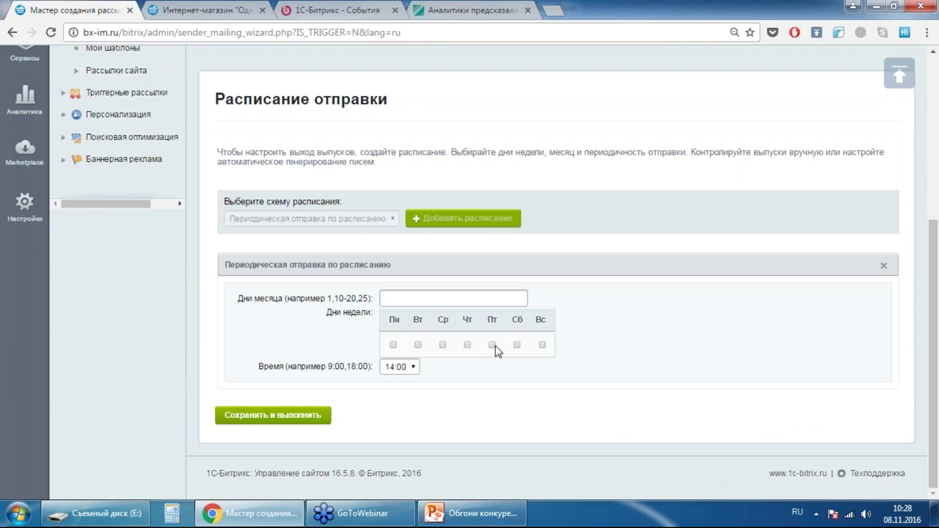
click(493, 345)
click(300, 415)
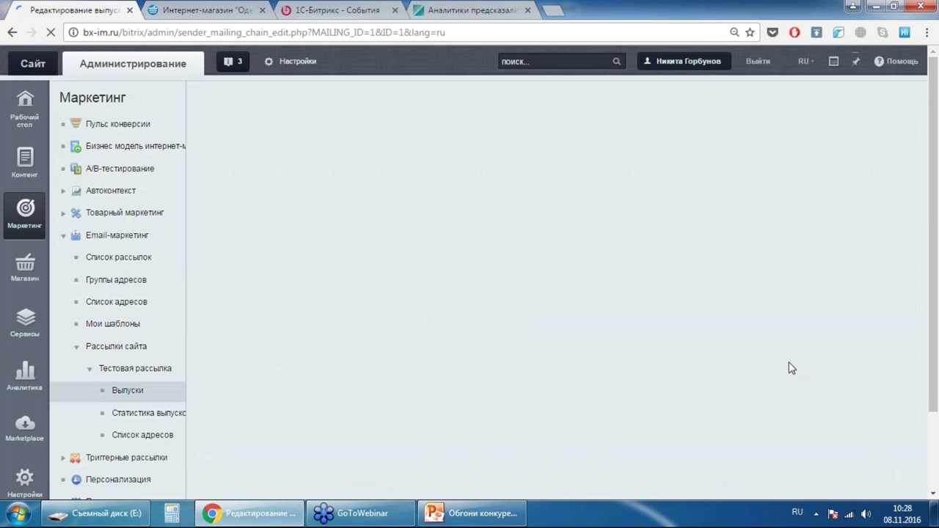
Enter «Новостная рассылка» as the name of the mailing issue
scroll(712, 267, down, 3)
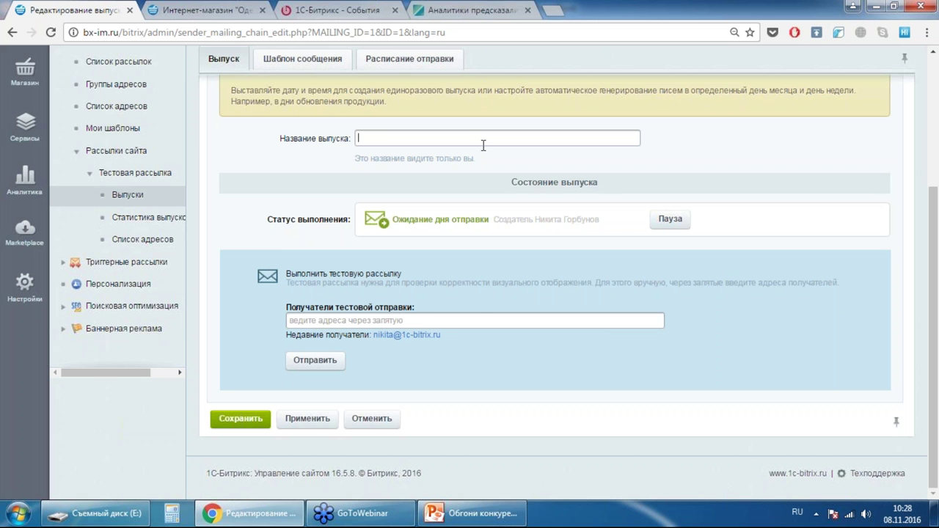
text(Новостная рассылка)
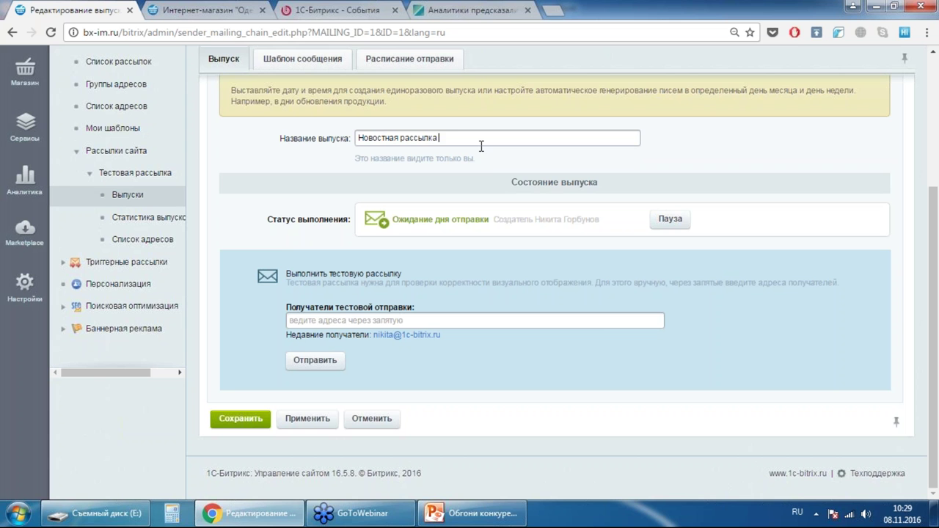
Complete the issue name as «Новостная рассылка по пятницам» and fill in the test mailing recipient with the recently used e-mail address
text( по пятницам)
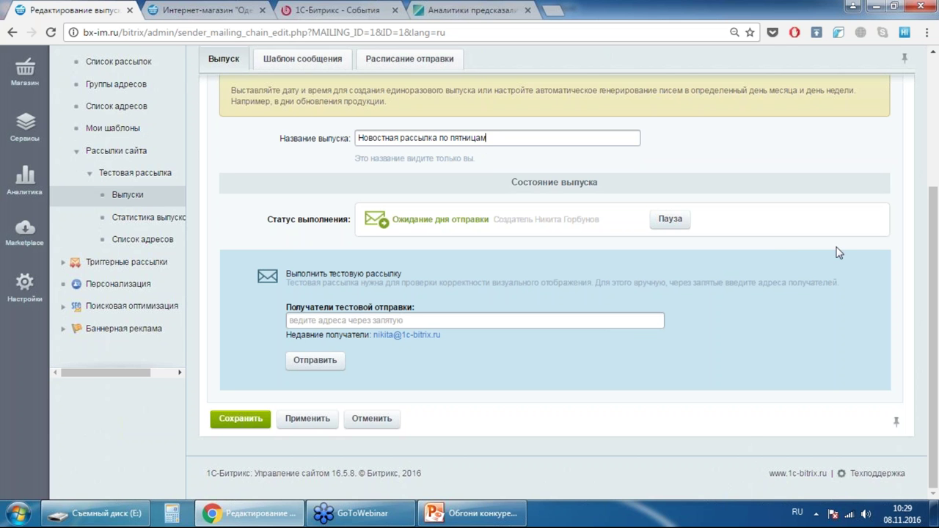
click(415, 336)
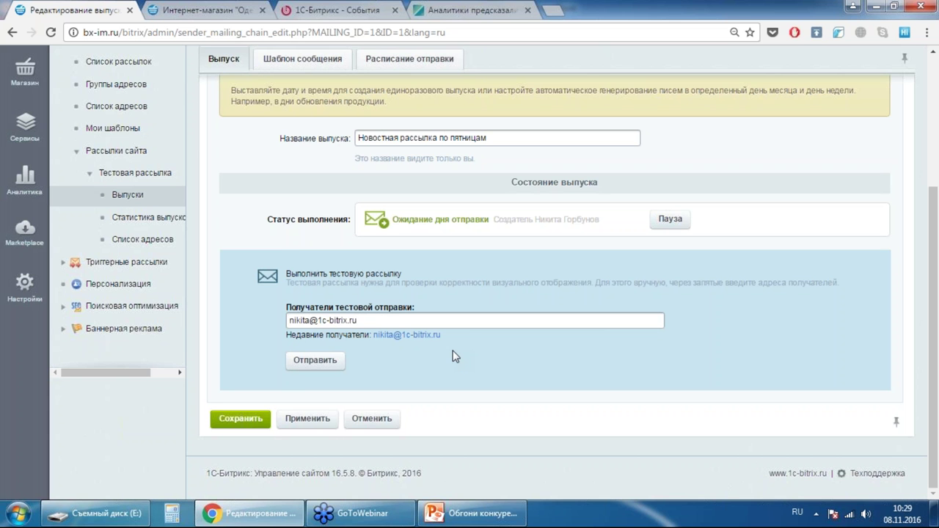
scroll(763, 311, up, 1)
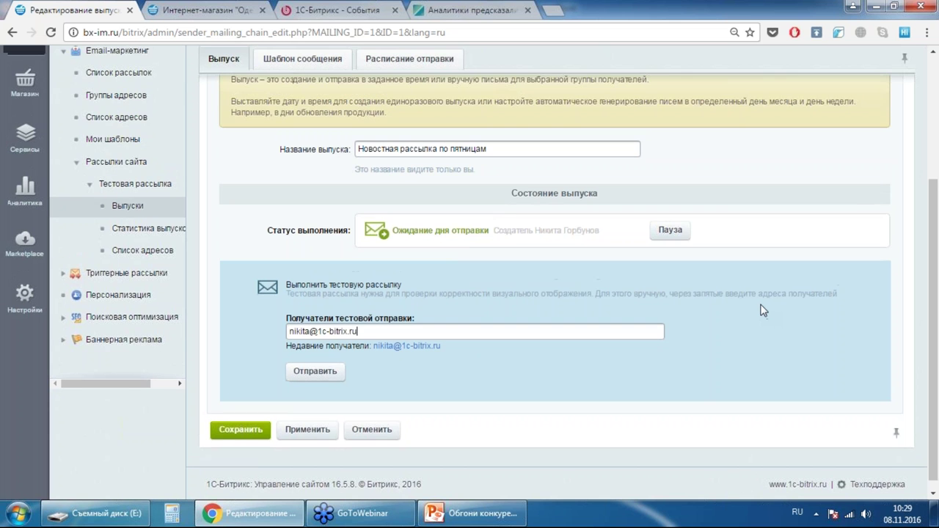
scroll(755, 309, down, 1)
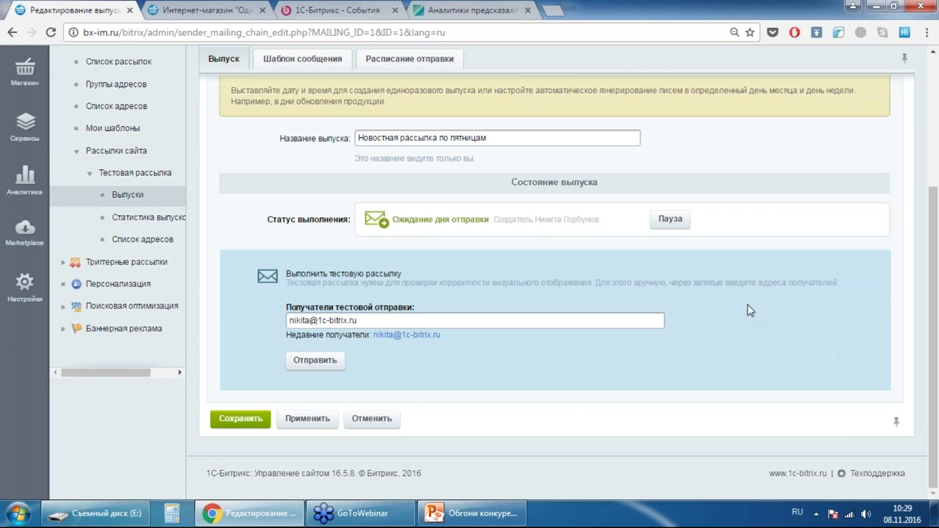
scroll(756, 309, up, 1)
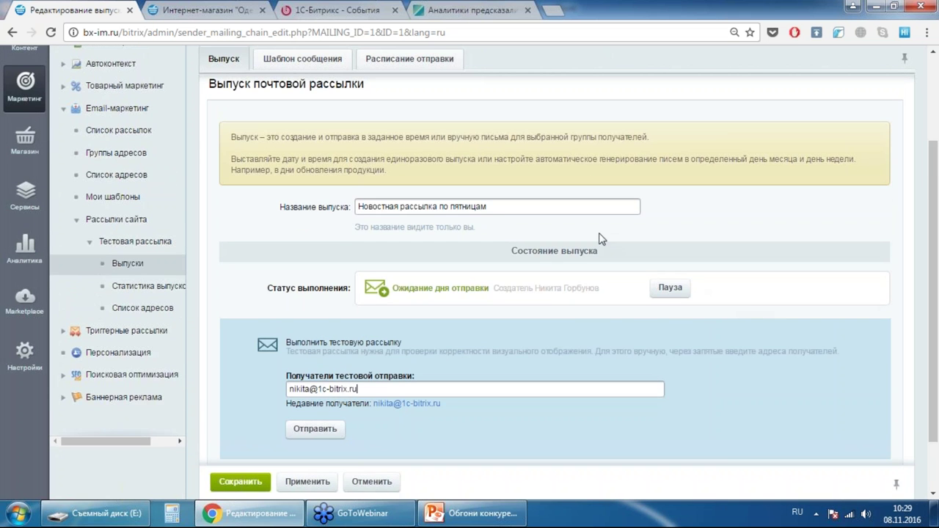
Check the issue's message template and sending schedule, and save the issue
click(321, 61)
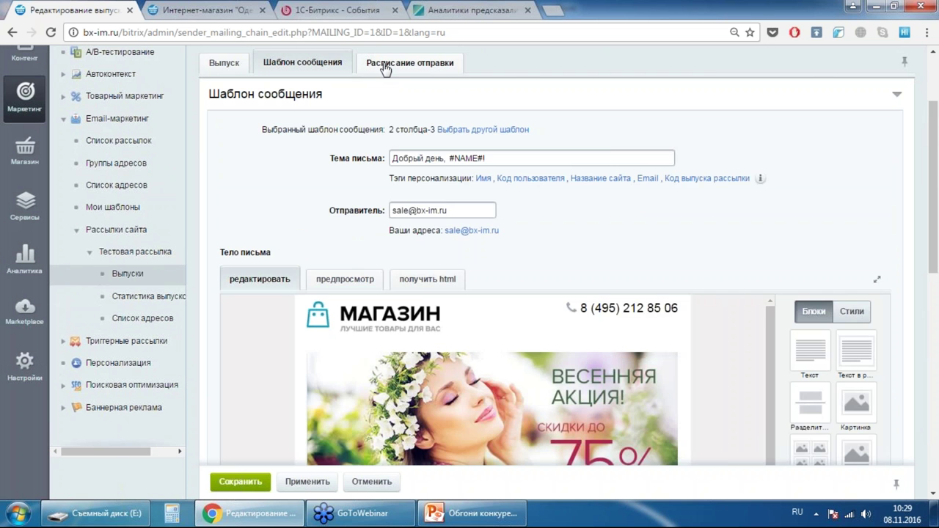
click(384, 65)
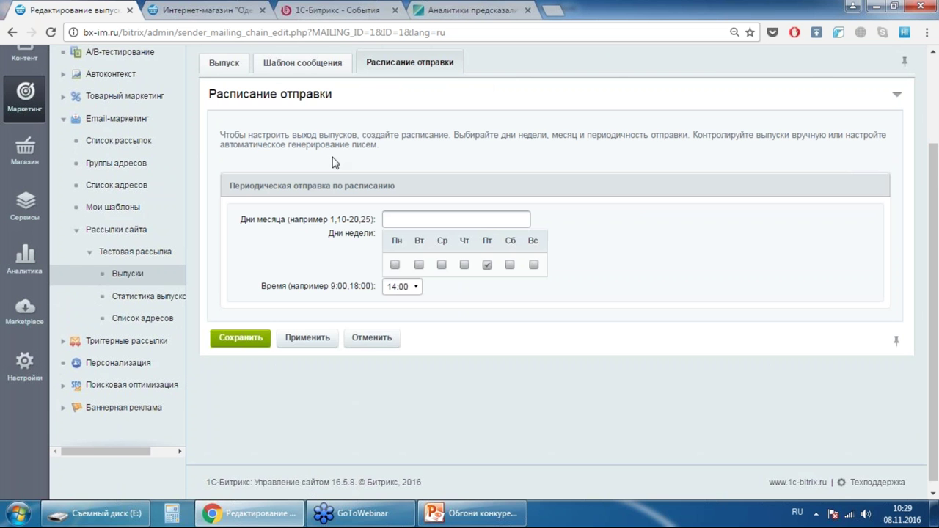
click(247, 340)
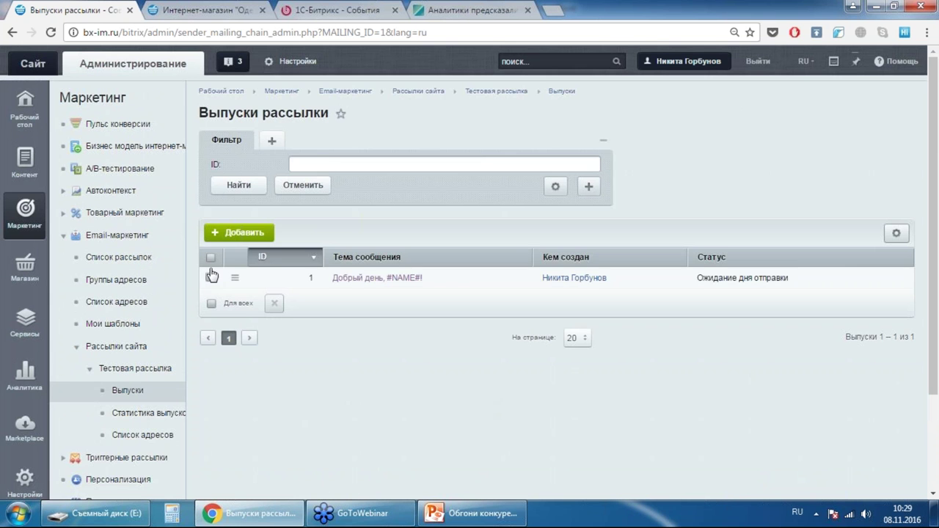
Open the issue statistics for «Тестовая рассылка» and search by that mailing
scroll(244, 298, down, 2)
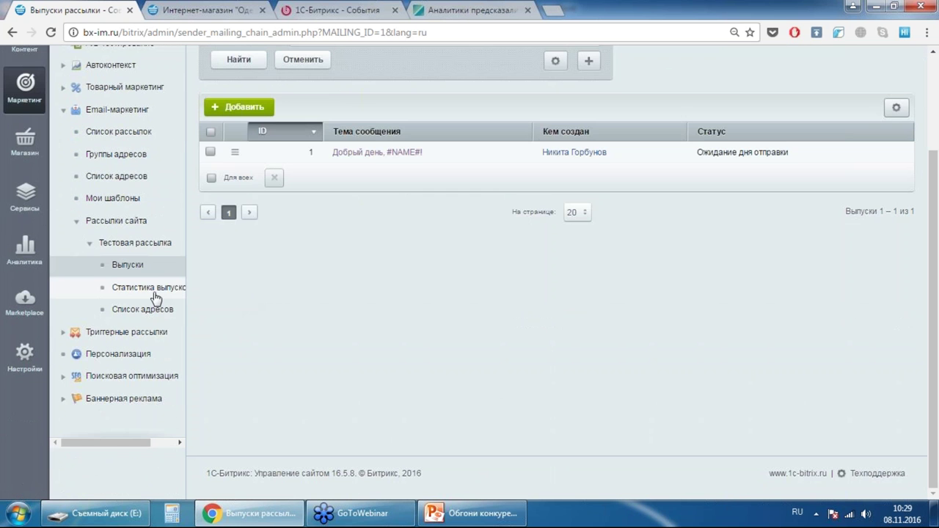
click(155, 293)
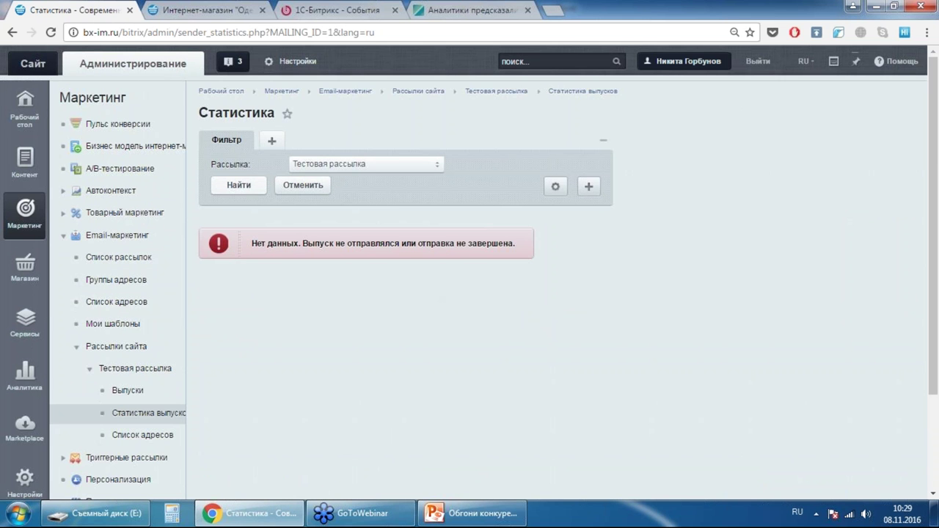
click(249, 189)
Open the list of trigger mailings and start adding a mailing through the wizard
scroll(296, 251, down, 3)
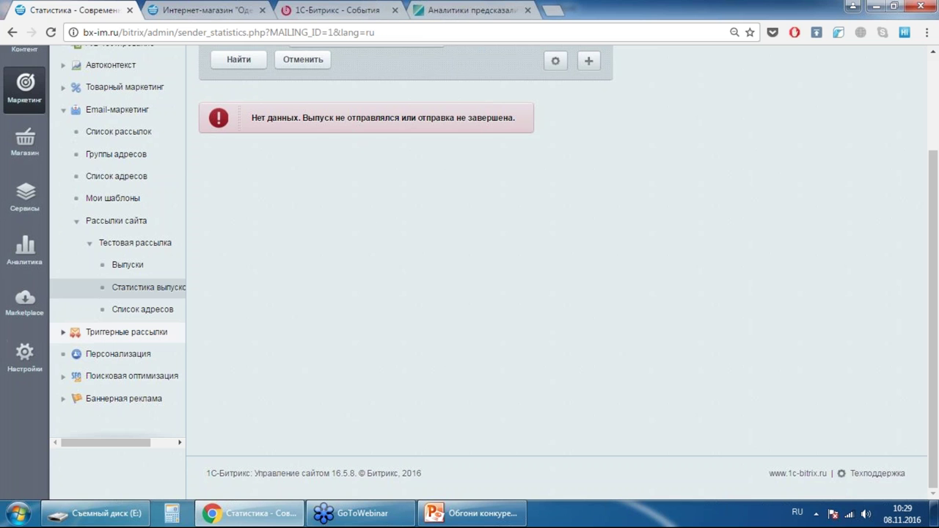
click(63, 332)
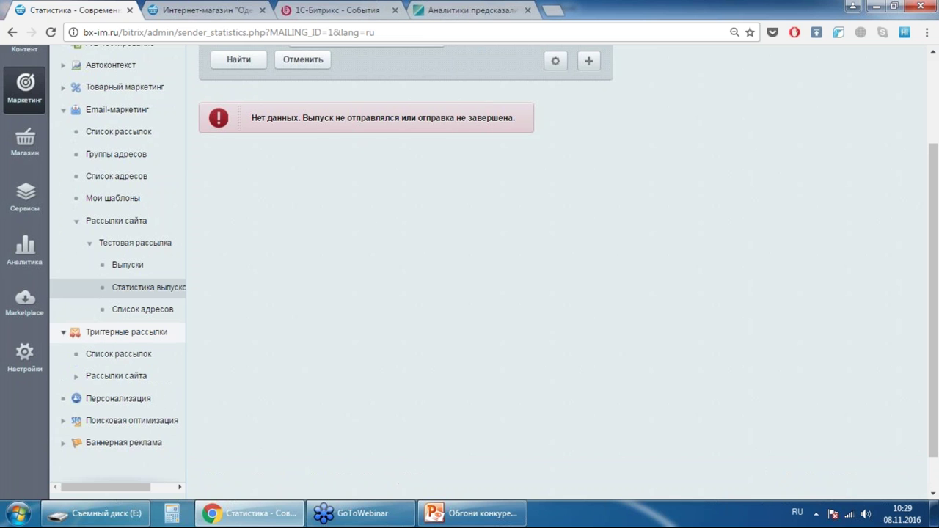
click(93, 356)
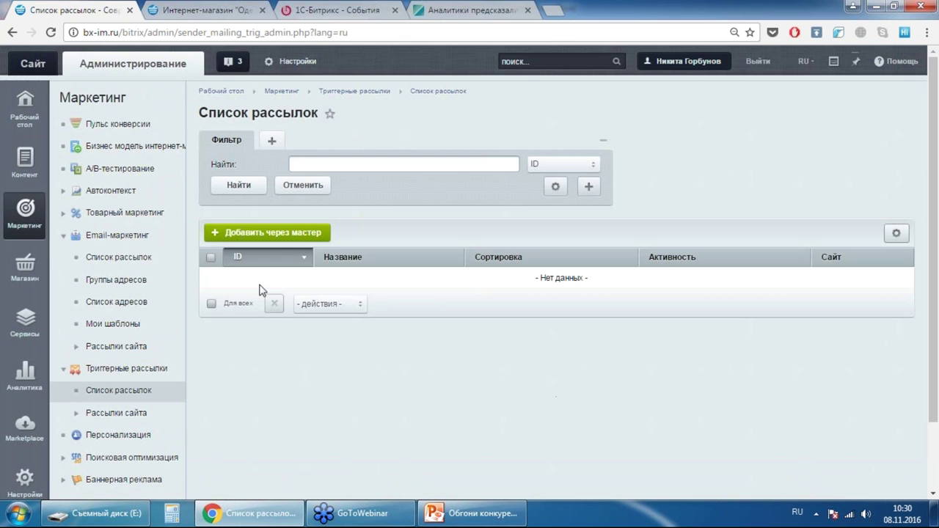
click(278, 233)
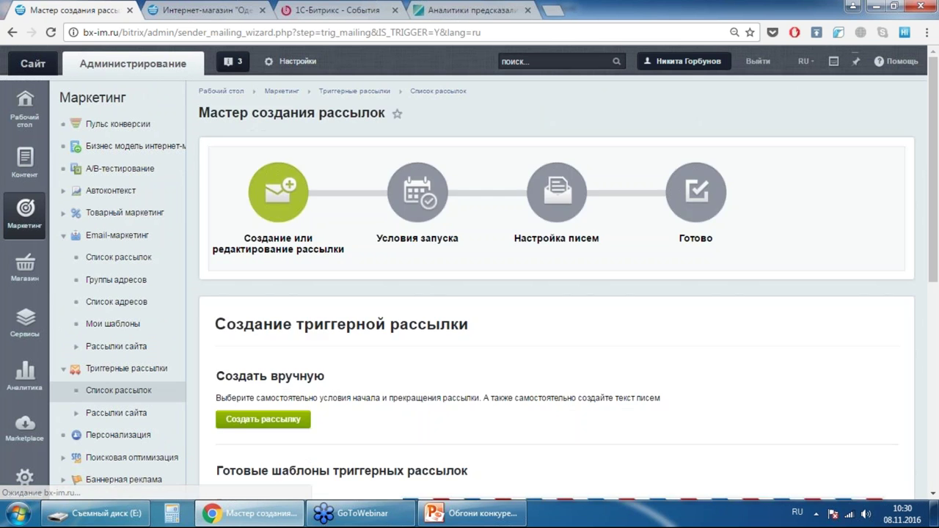
Choose the ready-made trigger mailing «Забытая корзина», set the sender to the suggested store address, and proceed to the launch conditions
scroll(669, 208, down, 2)
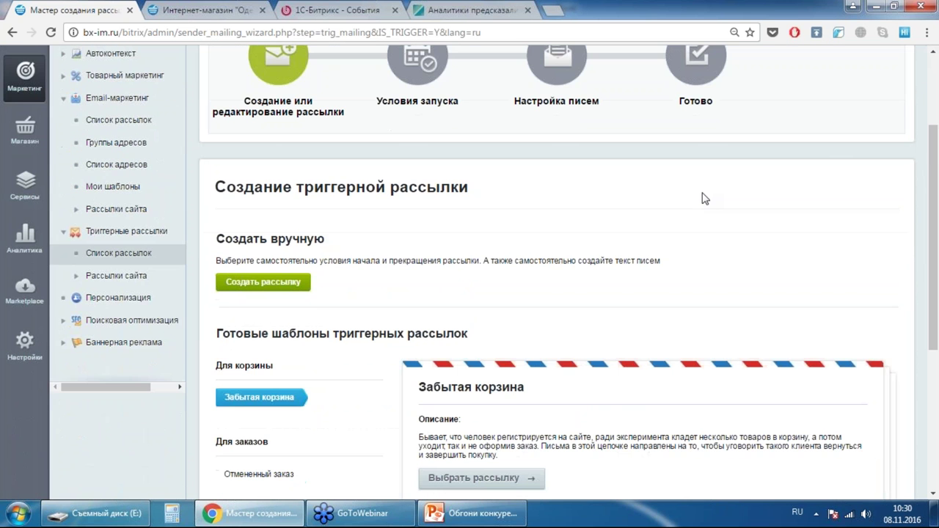
scroll(703, 196, down, 1)
scroll(703, 196, down, 1)
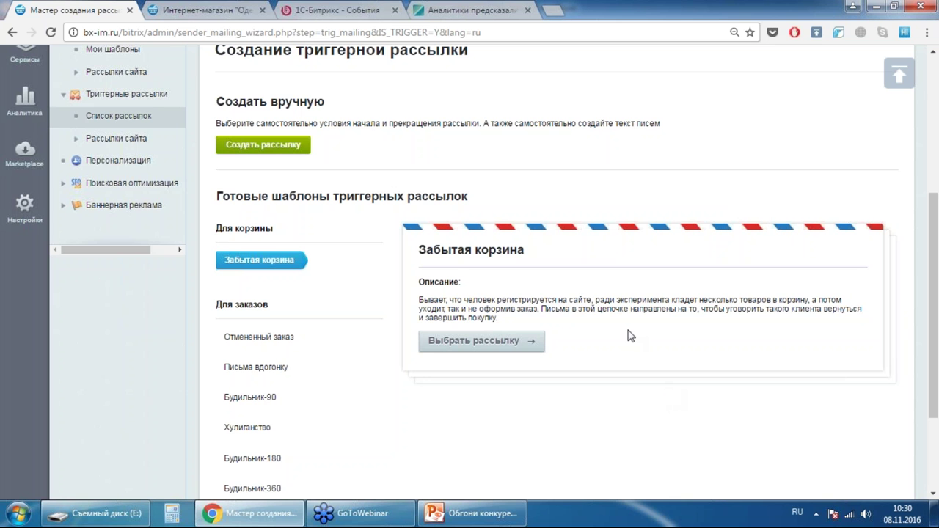
click(499, 346)
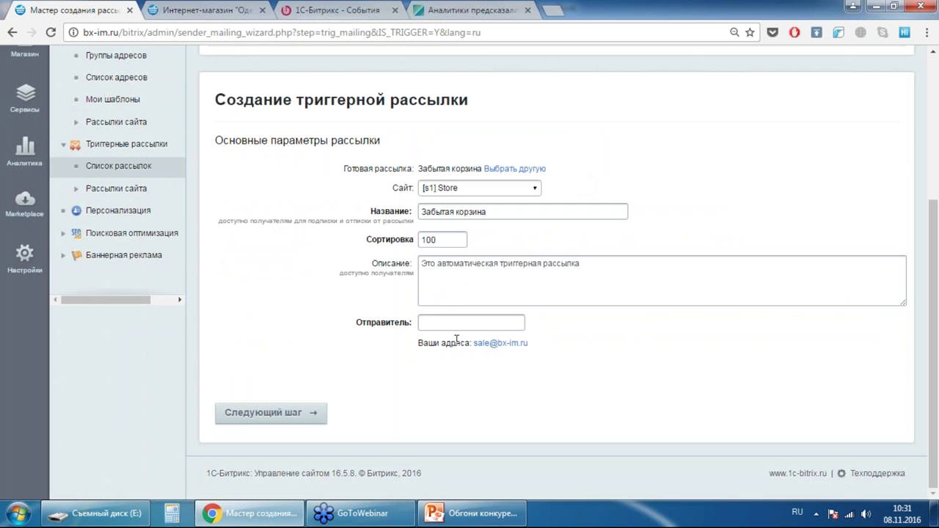
click(494, 344)
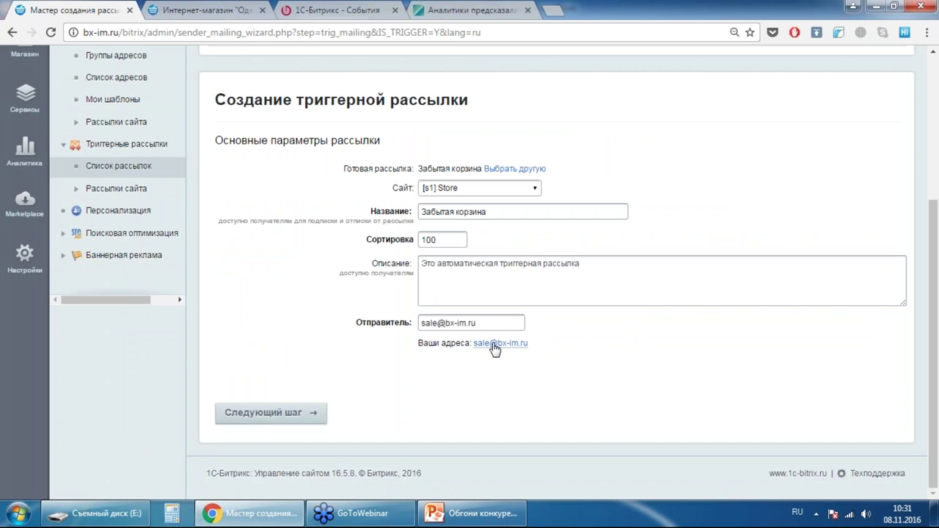
click(236, 418)
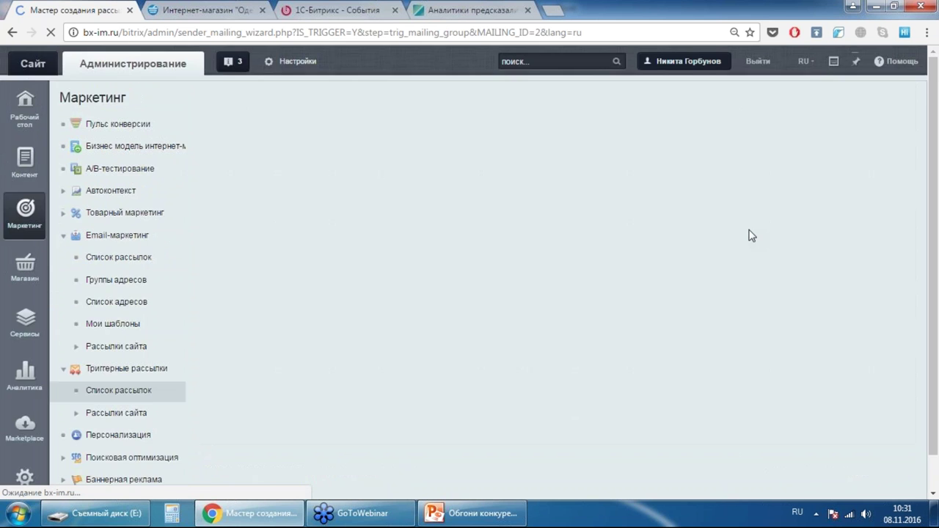
Look through the launch conditions, keep «Забытая корзина» with the goal «Оплата заказа», and proceed to the letters setup
scroll(737, 211, down, 3)
scroll(738, 211, down, 2)
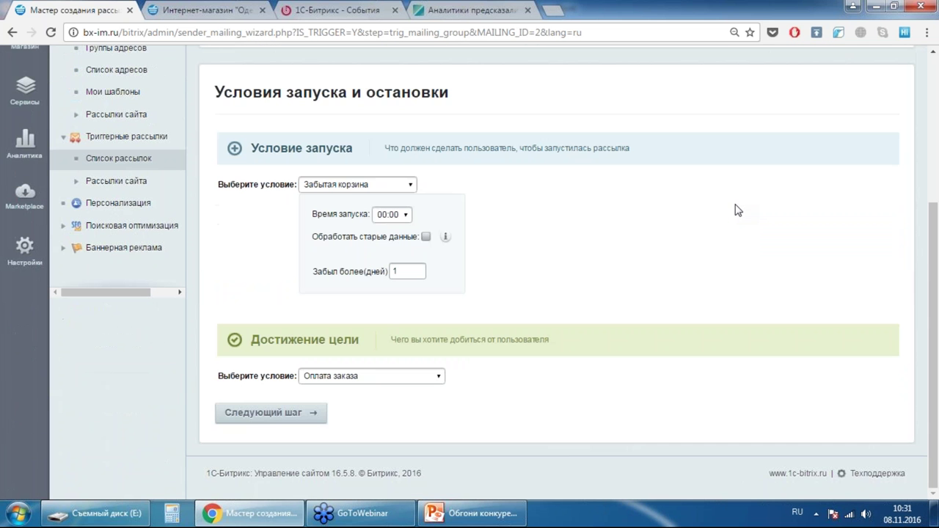
click(379, 190)
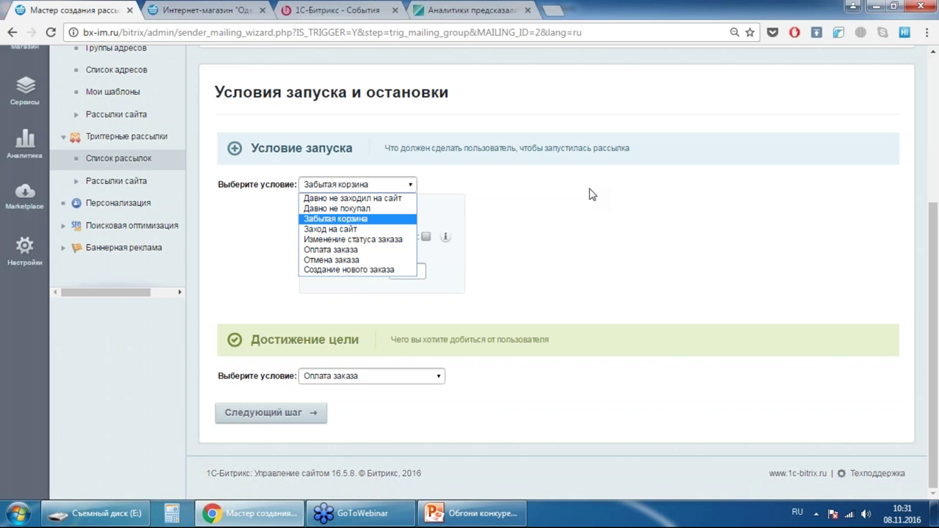
click(279, 413)
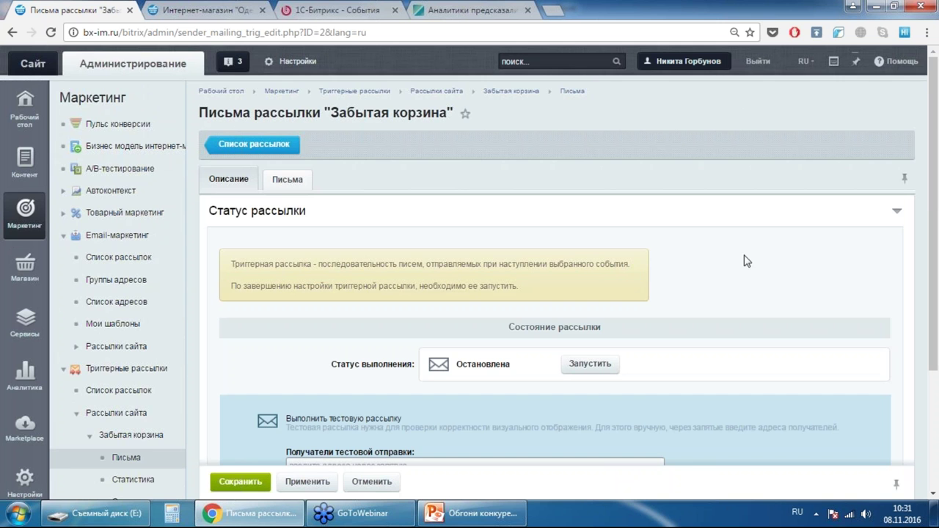
Review the status section of the «Забытая корзина» mailing and examine its sequence of letters
scroll(757, 246, down, 3)
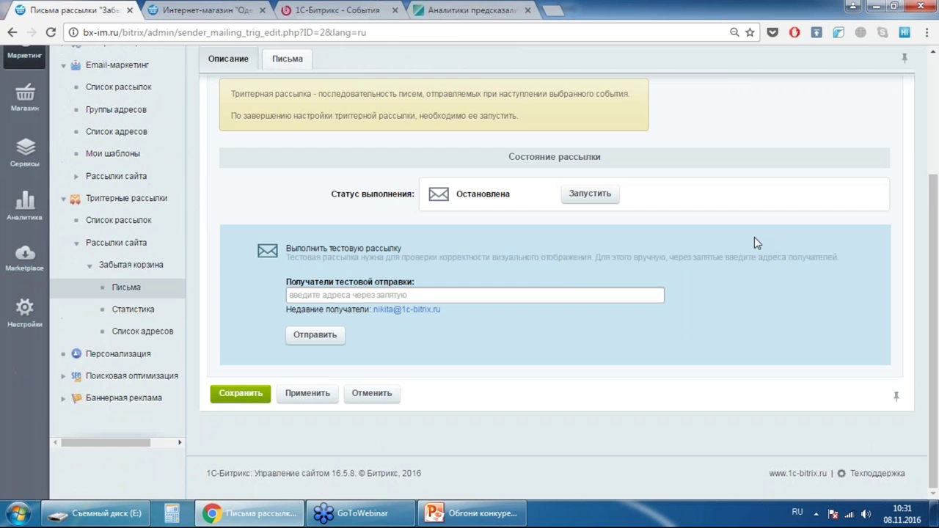
scroll(817, 342, up, 3)
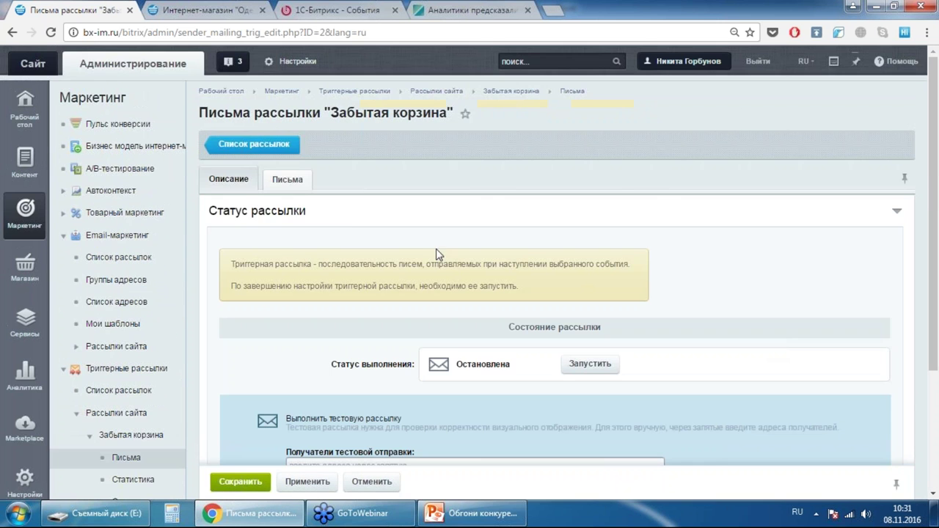
click(290, 180)
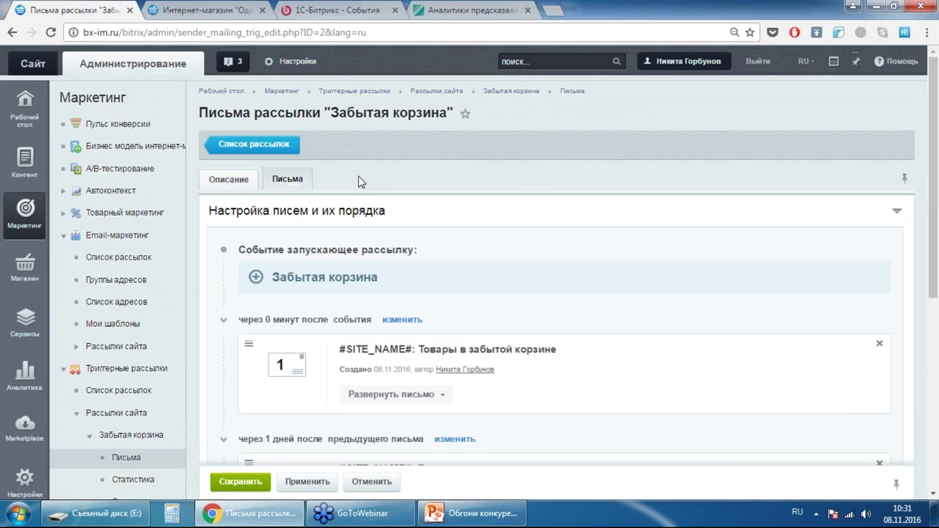
scroll(457, 125, down, 3)
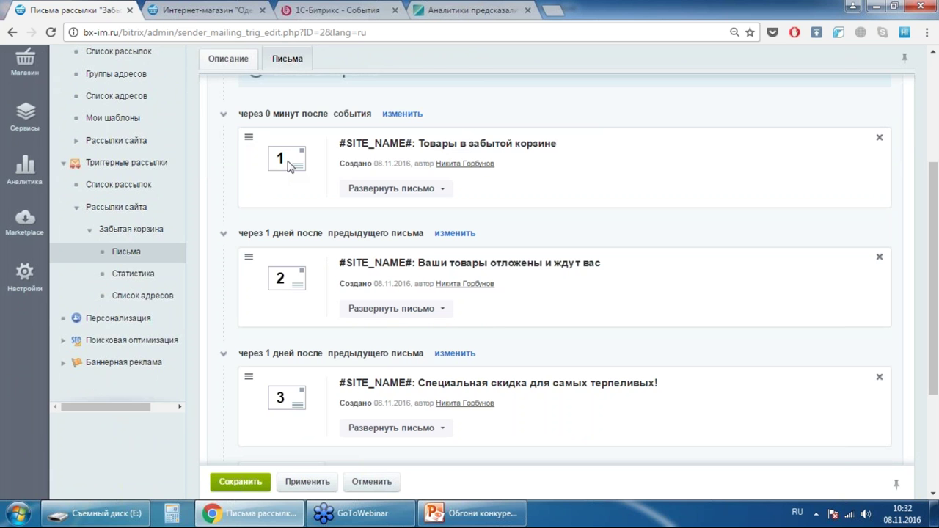
Expand the first letter, «Товары в забытой корзине», examine its body in the visual editor, and collapse the letter
click(400, 188)
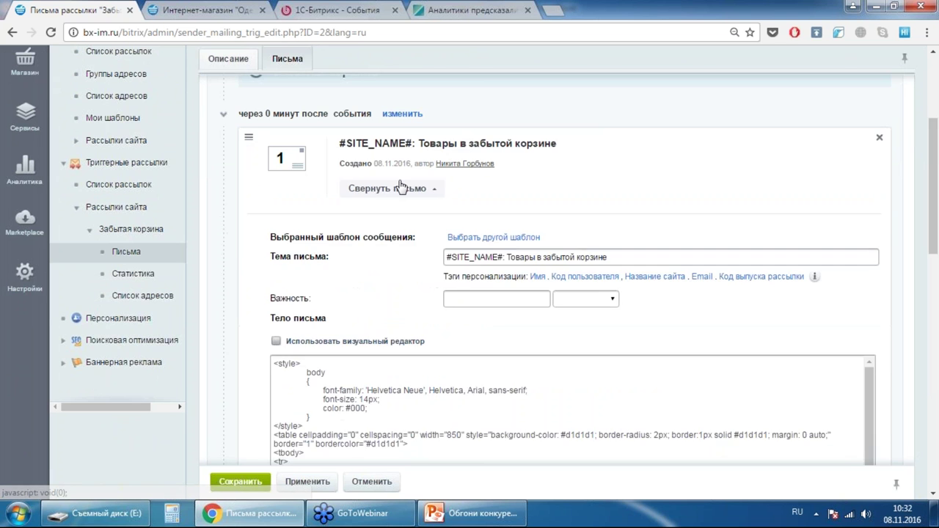
click(312, 342)
scroll(387, 232, down, 6)
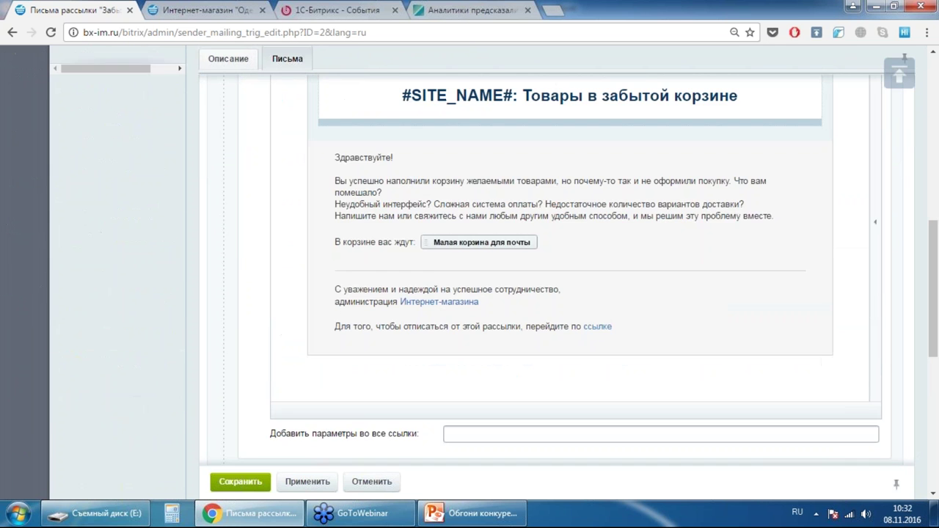
scroll(298, 196, up, 2)
scroll(413, 265, down, 1)
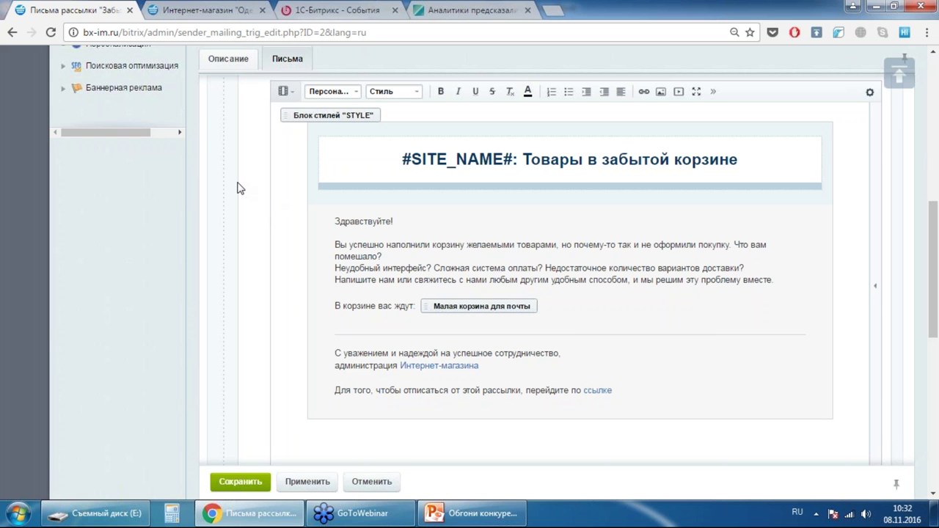
scroll(241, 189, up, 2)
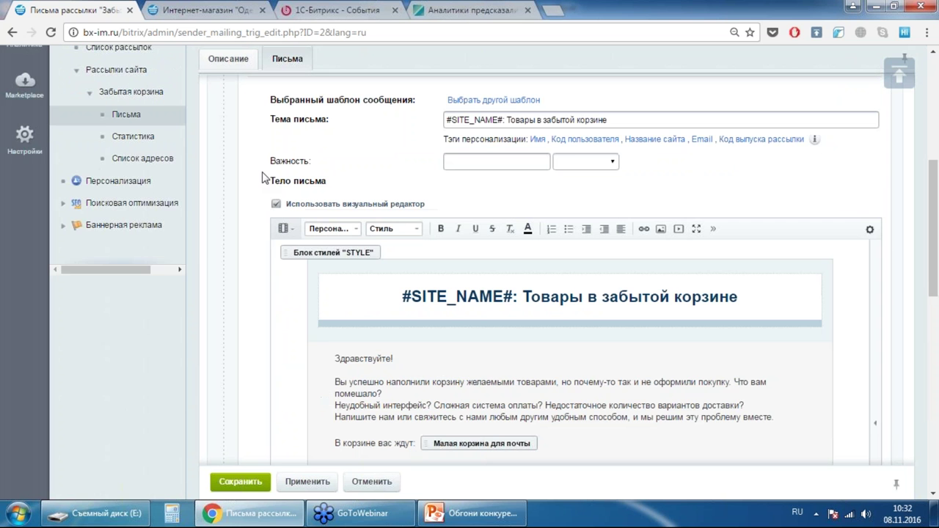
scroll(262, 178, up, 3)
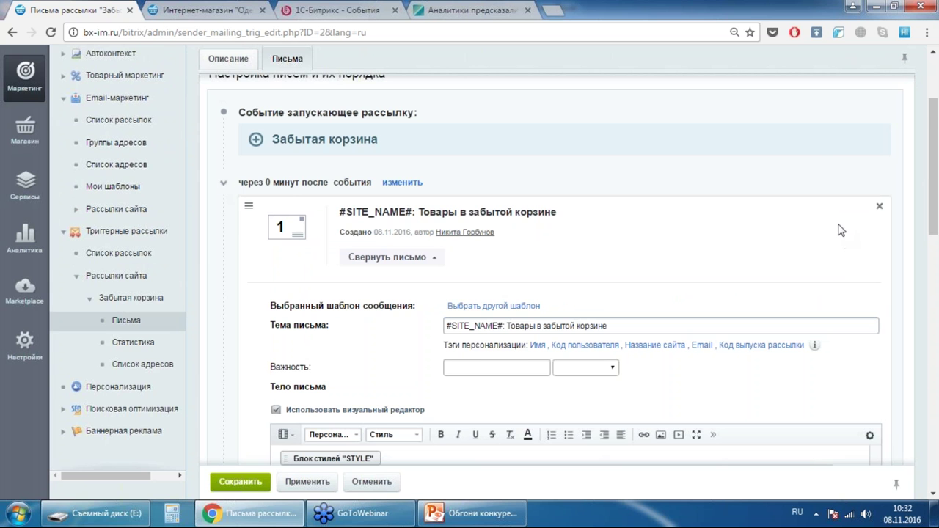
scroll(813, 167, down, 1)
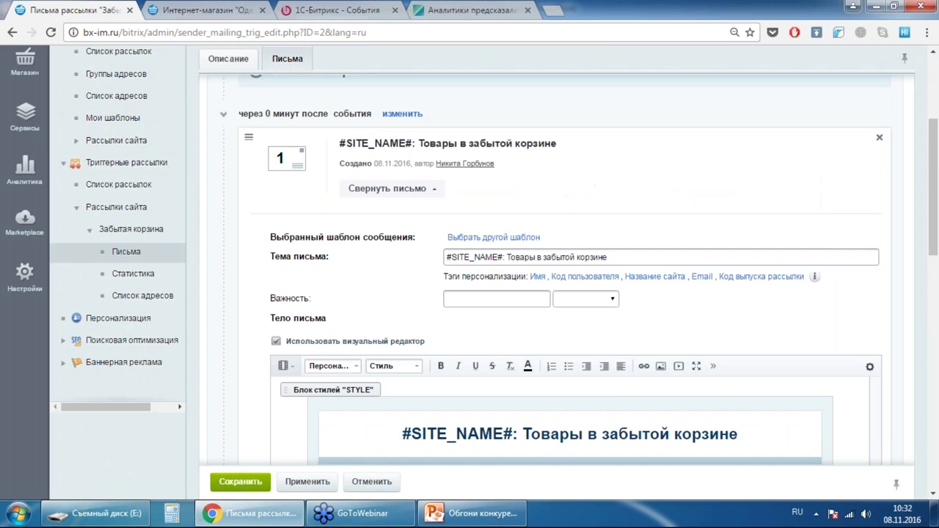
click(413, 189)
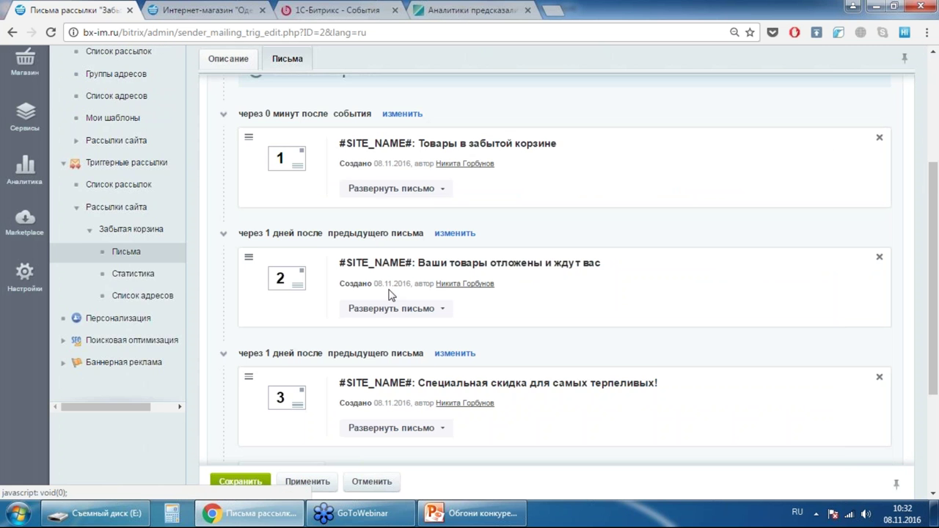
Expand the second letter, «Ваши товары отложены и ждут вас», examine its body in the visual editor, and collapse the letter
scroll(587, 289, down, 1)
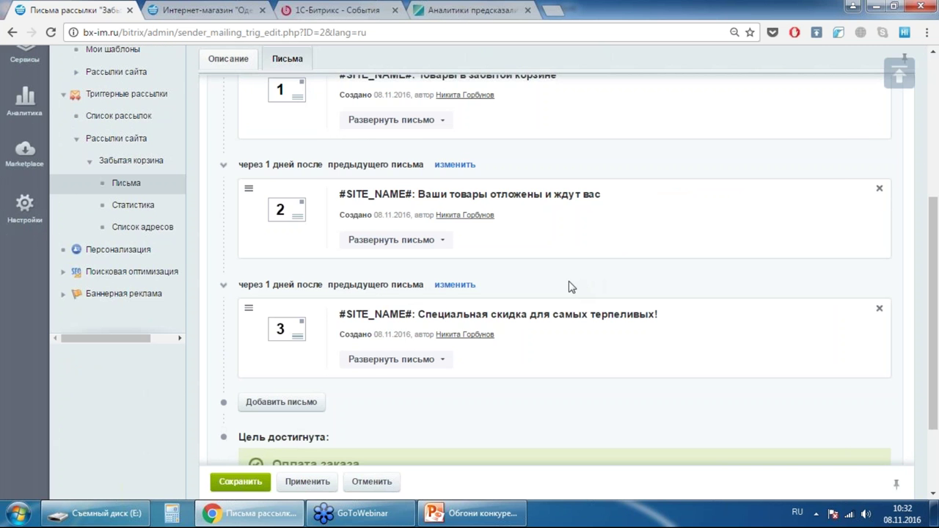
click(408, 249)
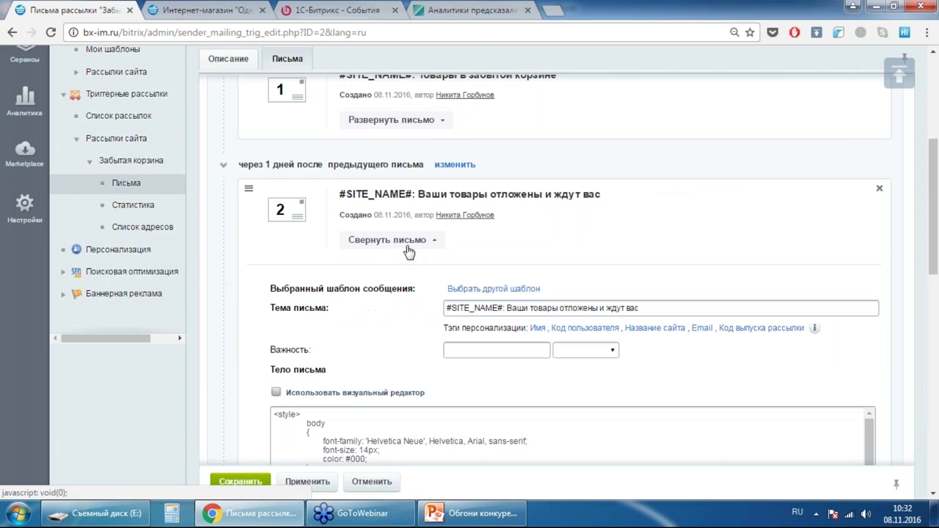
click(277, 393)
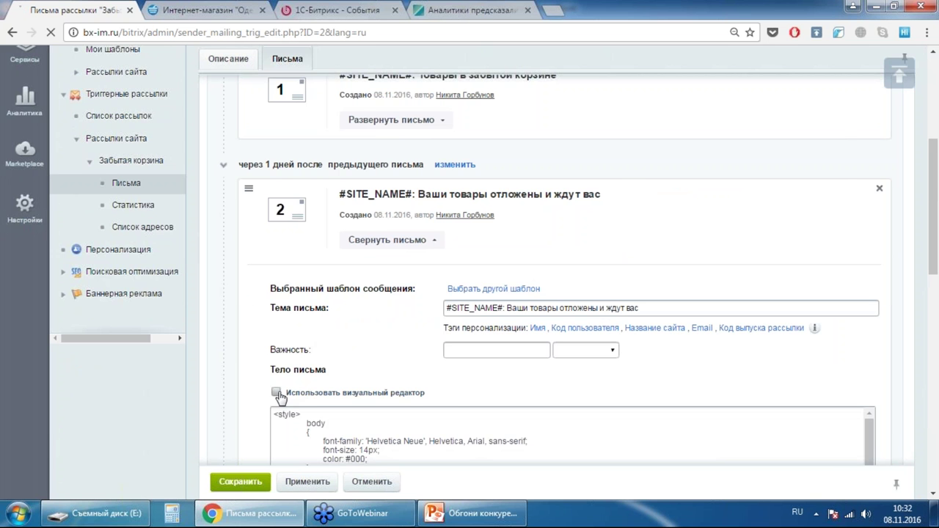
scroll(557, 294, down, 3)
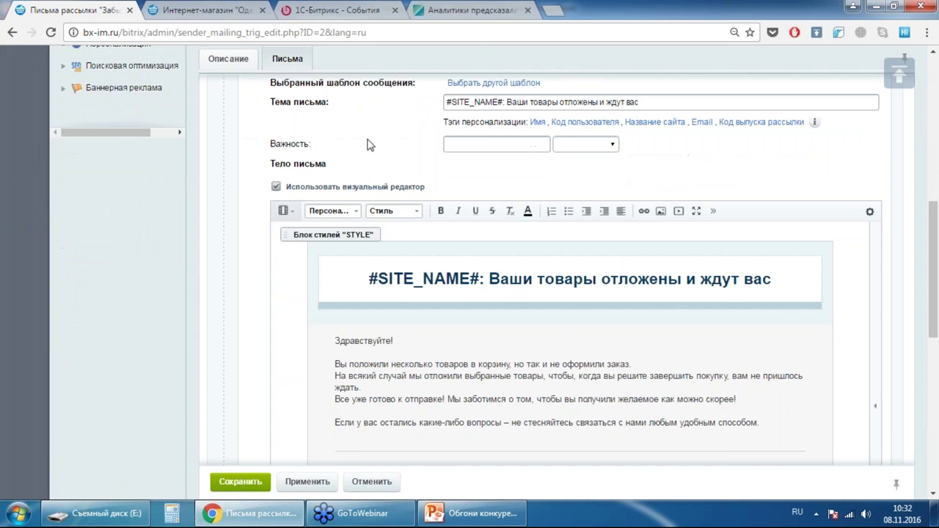
scroll(370, 143, down, 1)
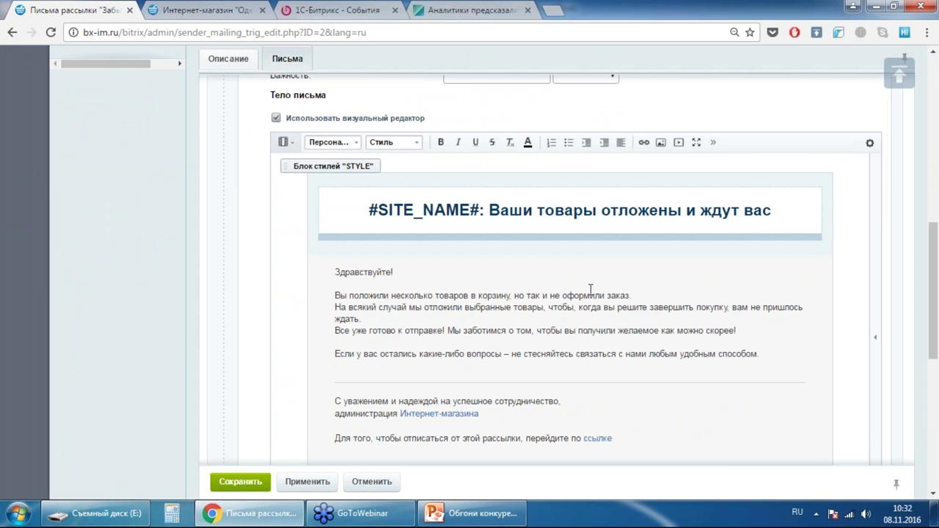
scroll(555, 293, up, 1)
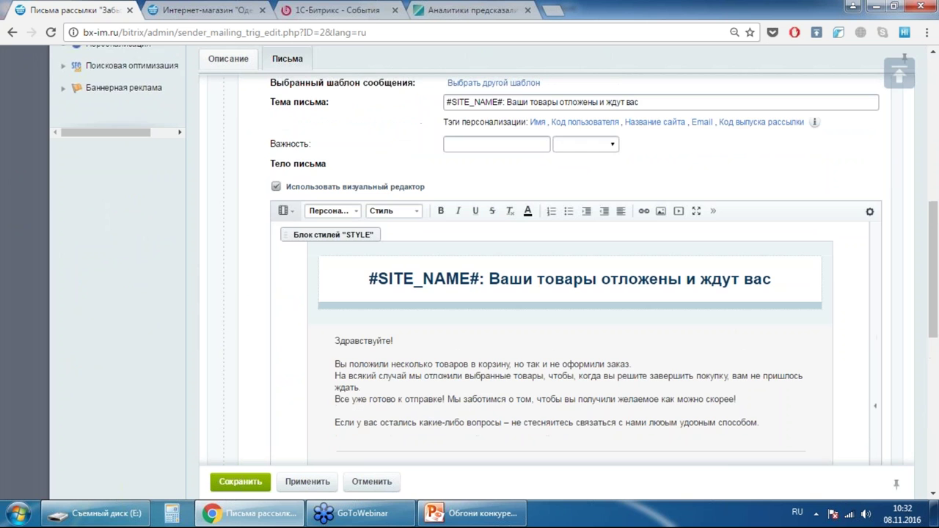
scroll(401, 195, up, 2)
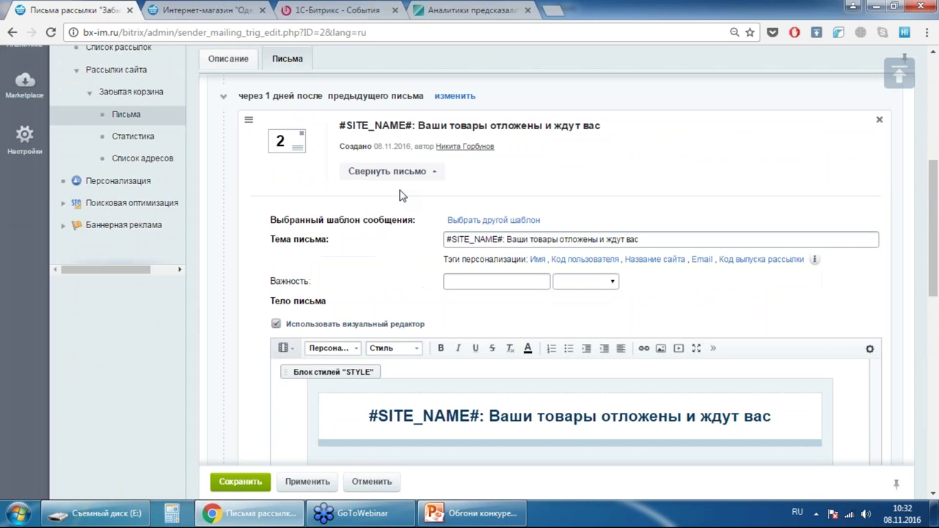
click(401, 173)
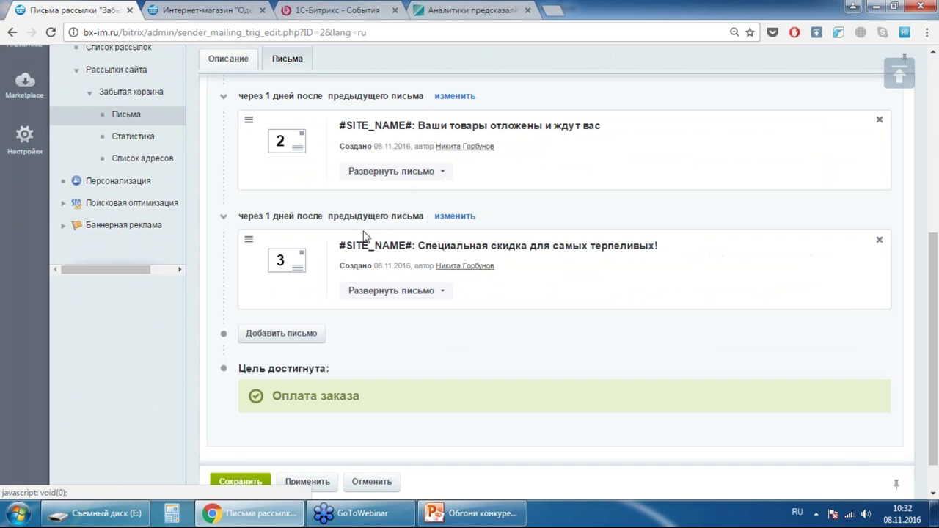
Expand the third letter, «Специальная скидка для самых терпеливых!», and examine its body in the visual editor
scroll(330, 200, down, 1)
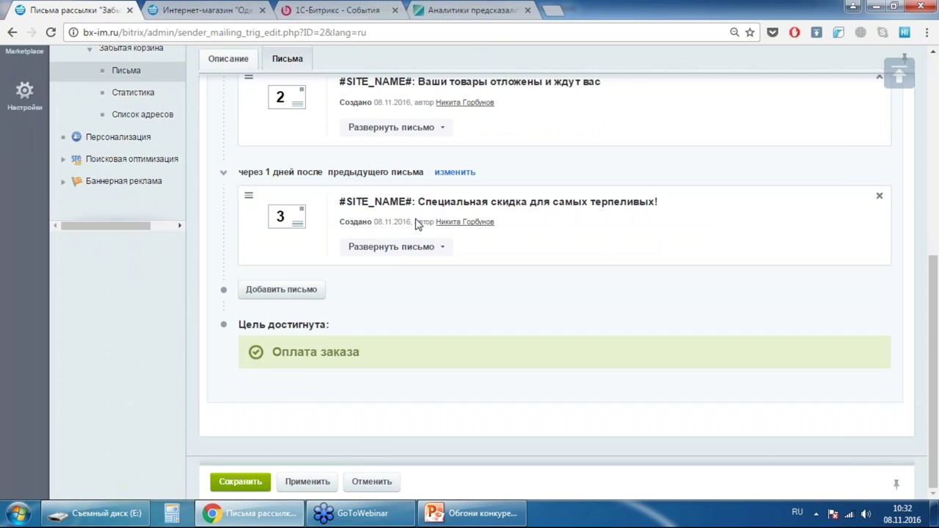
click(391, 250)
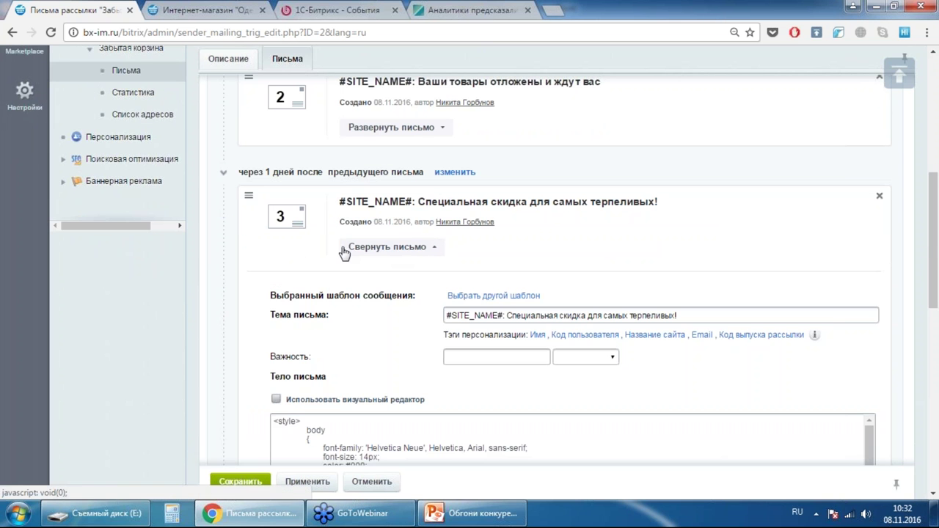
click(276, 399)
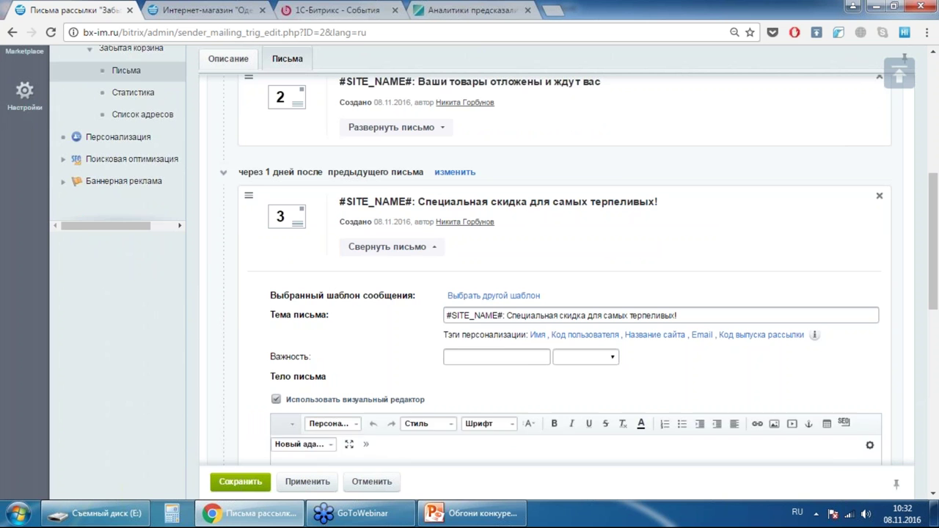
scroll(624, 189, down, 5)
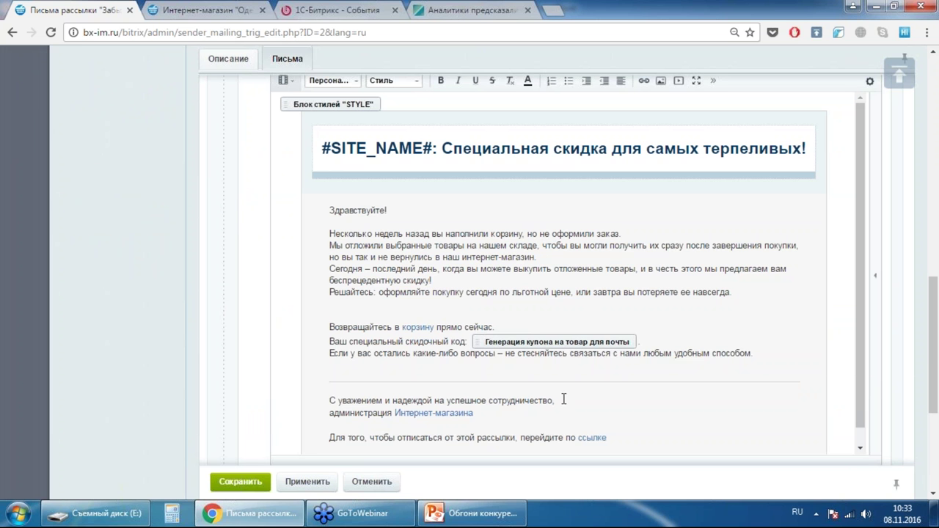
Review the discount and coupon parameters of the «Генерация купона на товар для почты» component in the third letter, then close them without changes
double_click(524, 341)
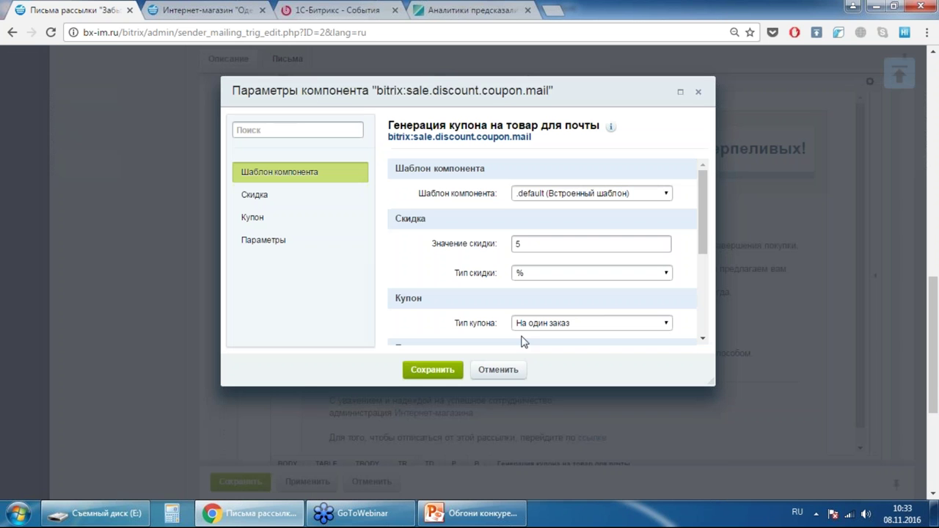
click(522, 244)
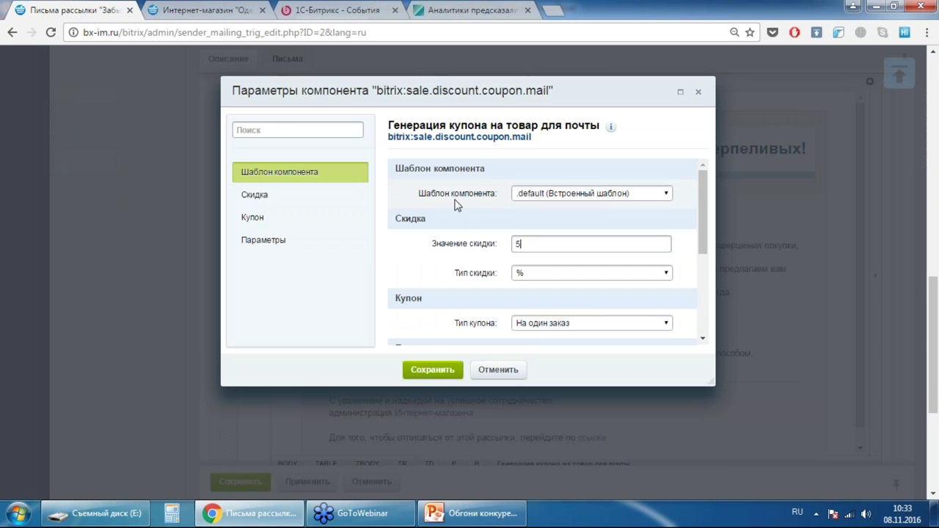
scroll(455, 203, down, 2)
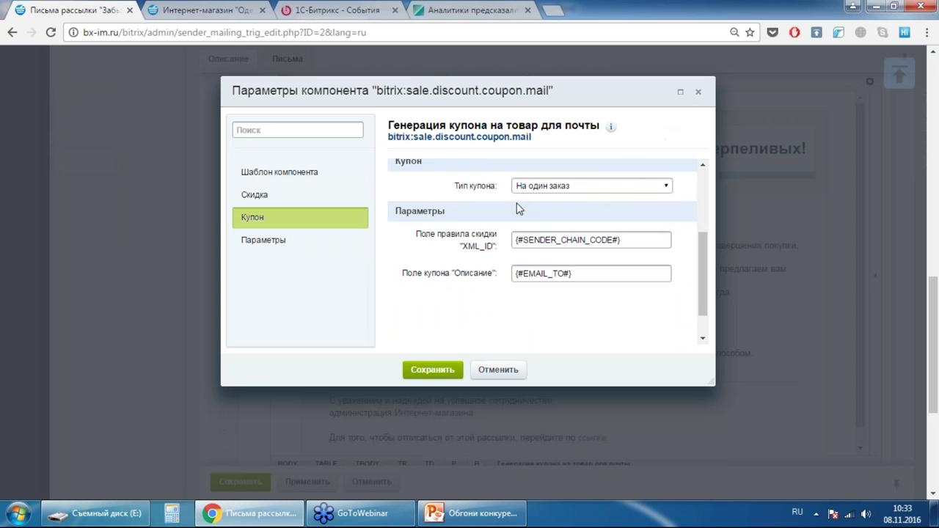
click(699, 94)
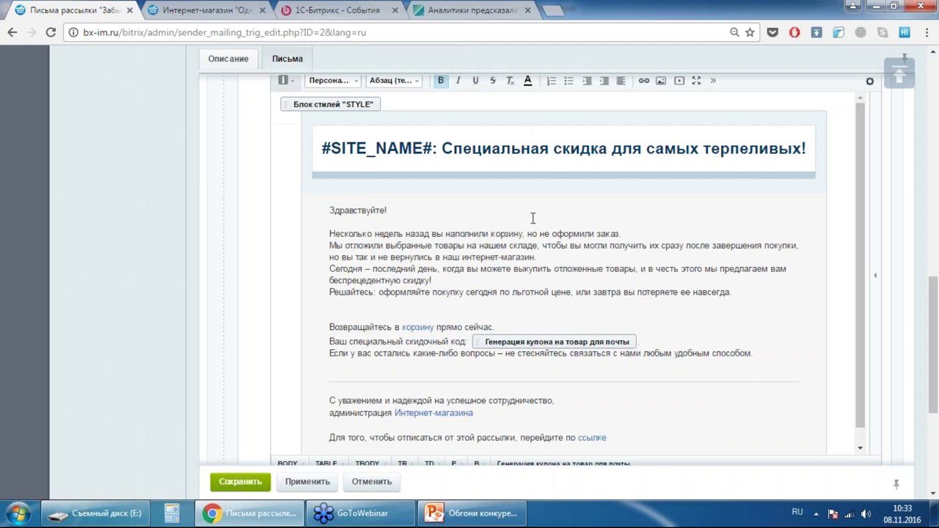
double_click(550, 338)
click(699, 94)
Save the «Забытая корзина» trigger mailing with its letters
scroll(672, 265, down, 1)
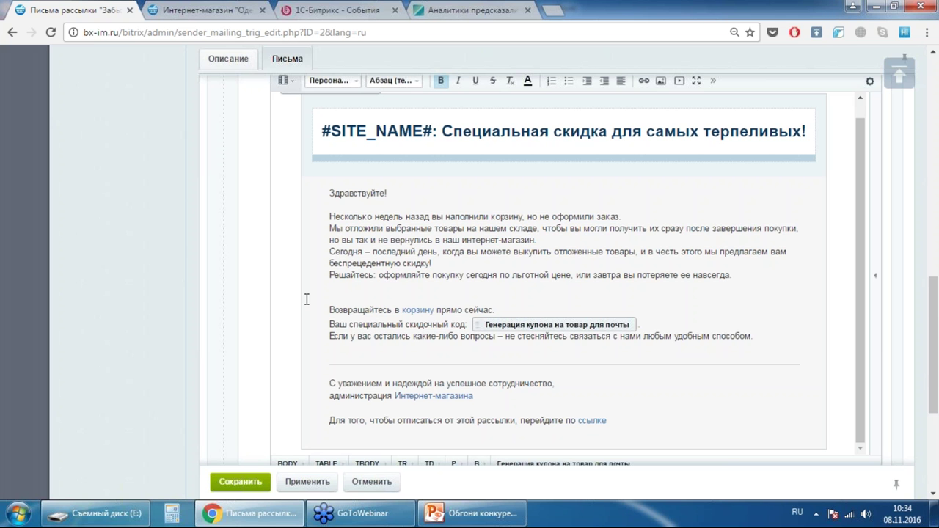
scroll(228, 310, down, 3)
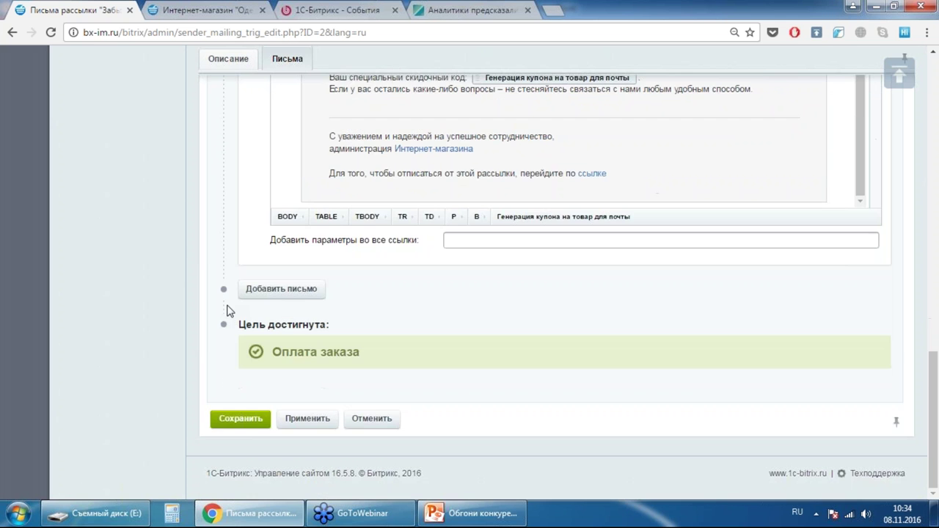
click(240, 419)
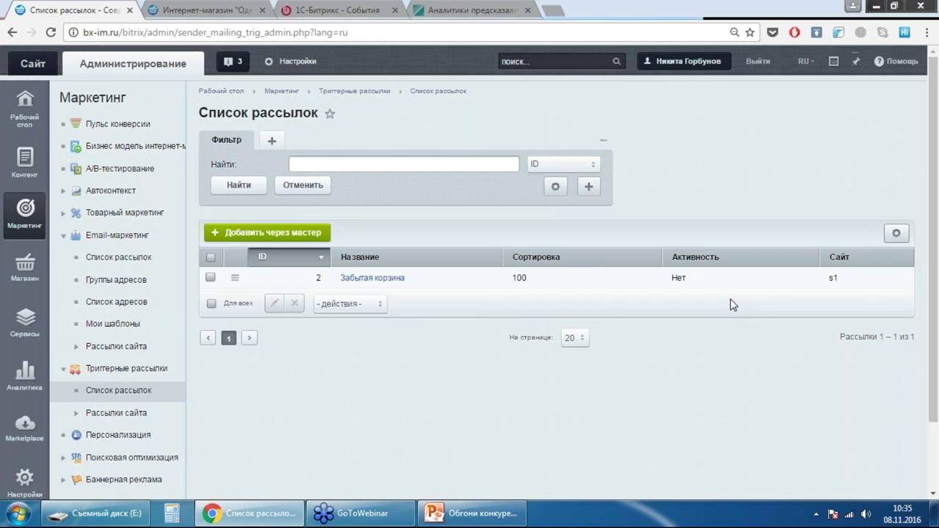
click(554, 10)
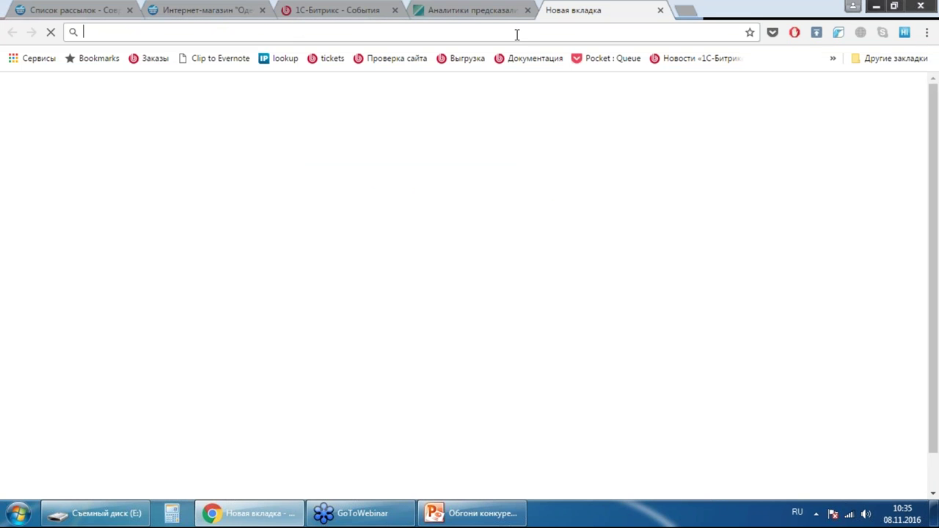
text(1)
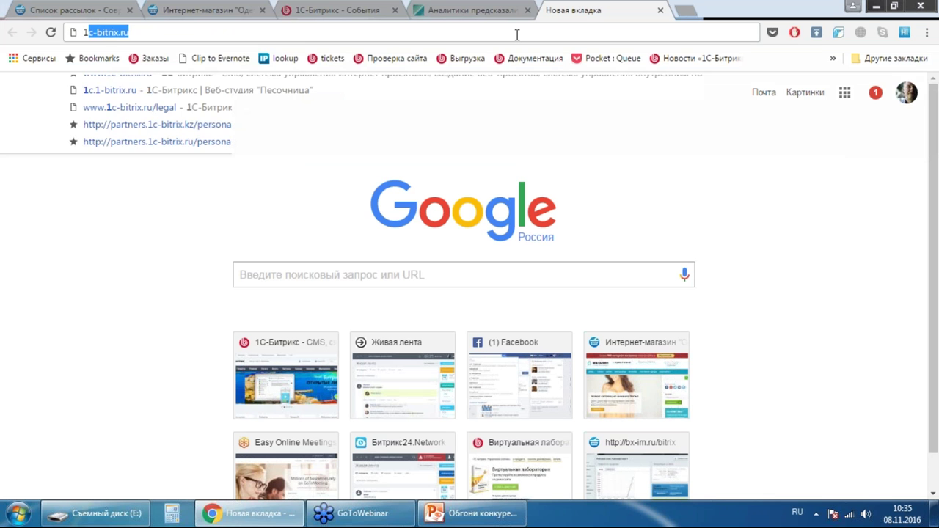
text(cю)
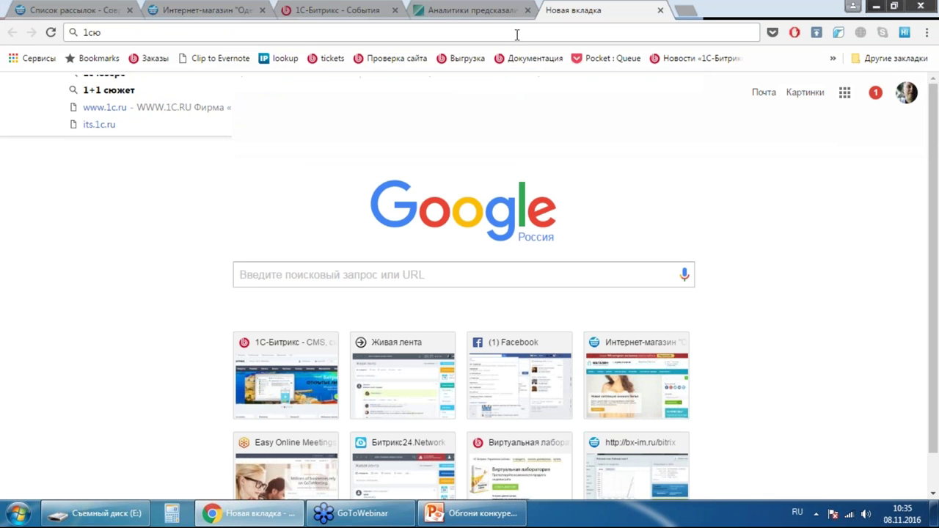
key(BackSpace)
key(BackSpace)
text(c)
key(alt+shift)
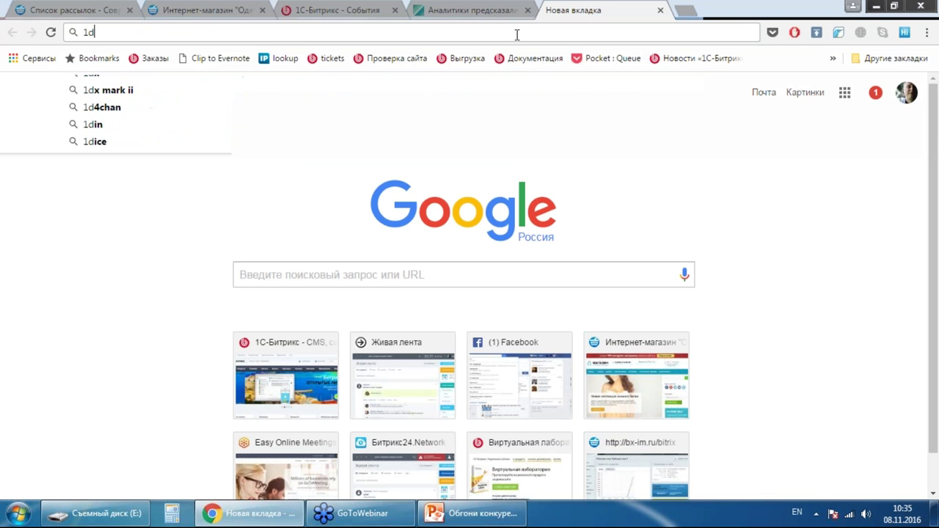
key(BackSpace)
text(c.)
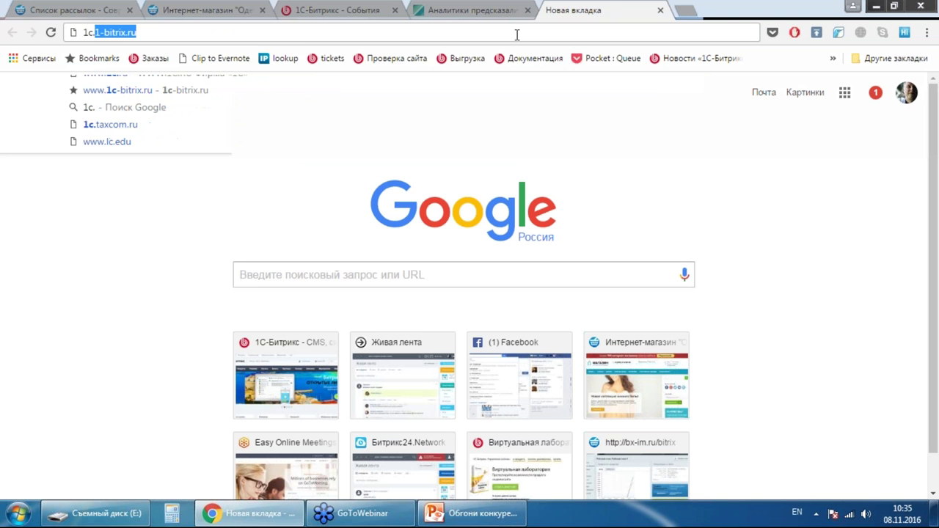
key(Return)
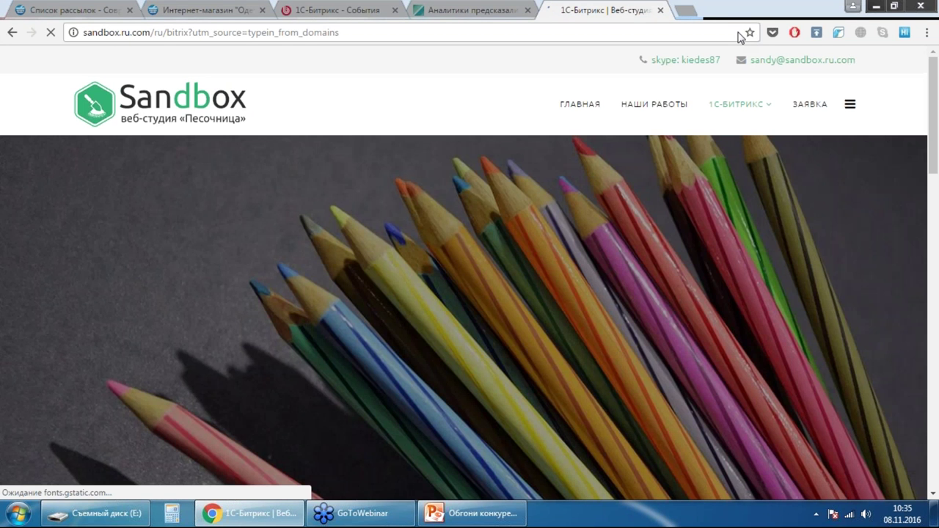
click(594, 28)
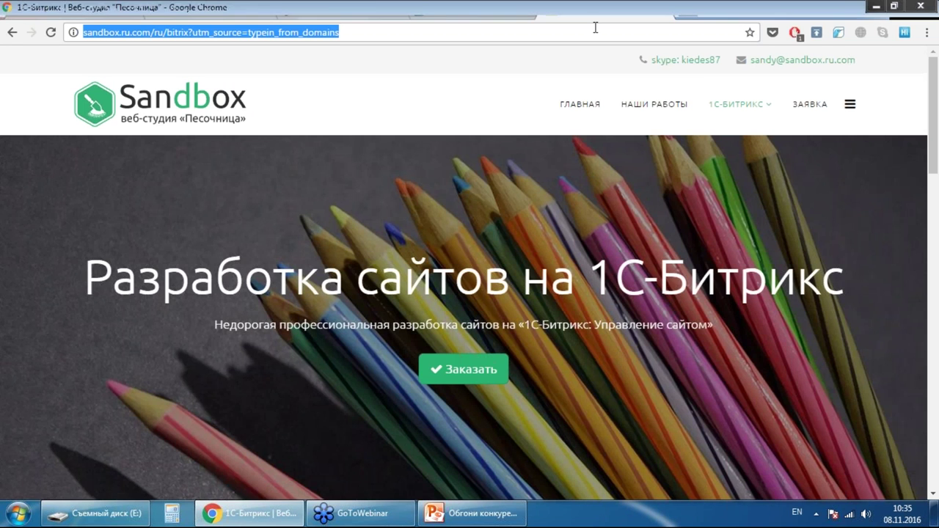
key(ctrl+w)
key(ctrl+t)
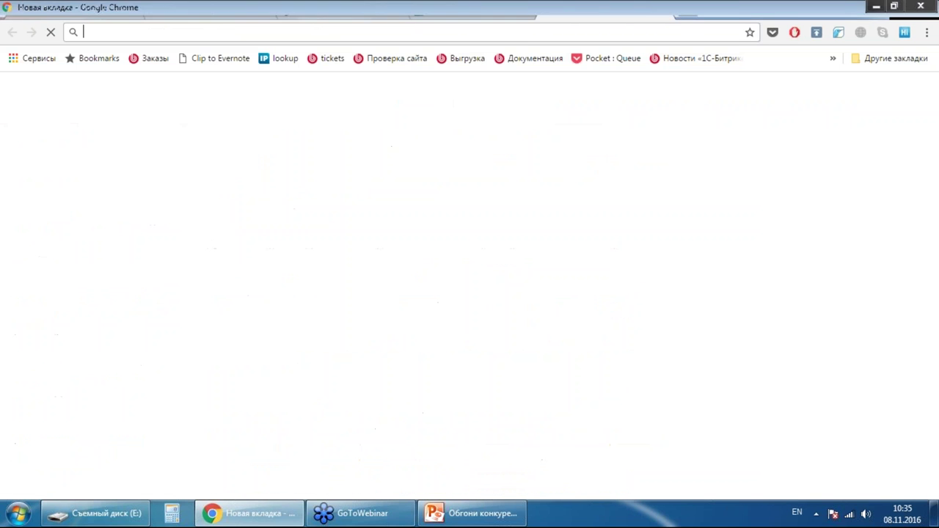
text(1c)
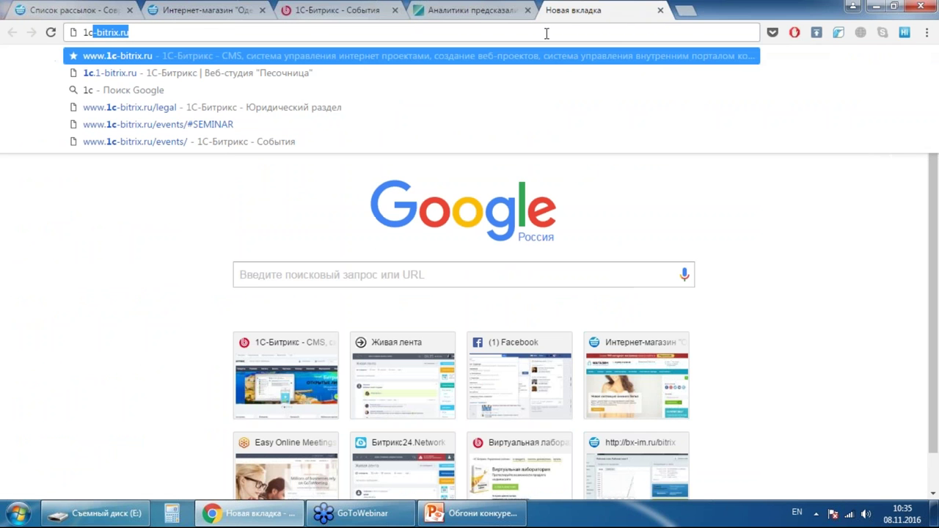
click(362, 59)
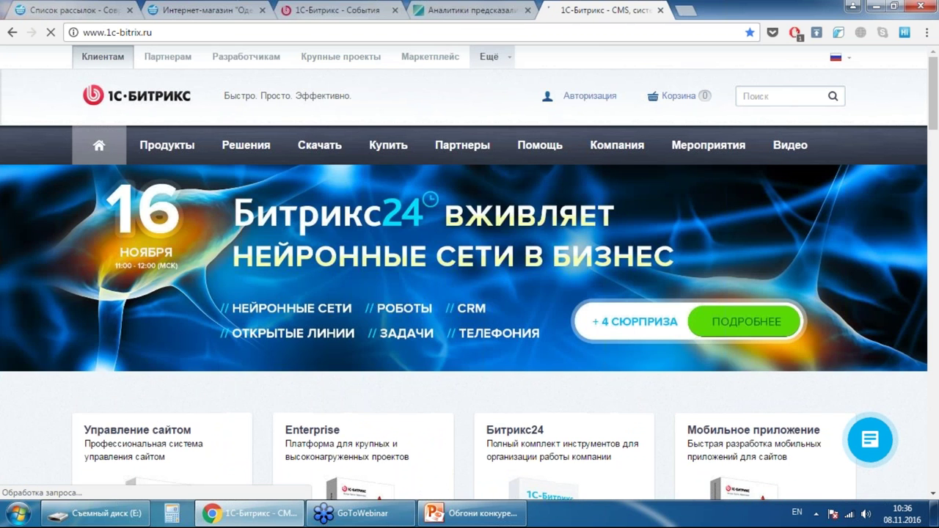
click(489, 56)
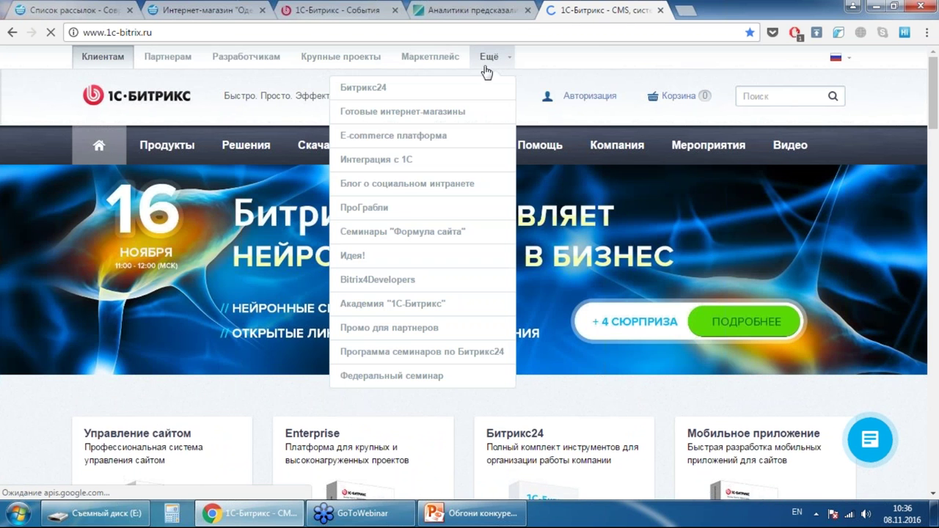
click(402, 155)
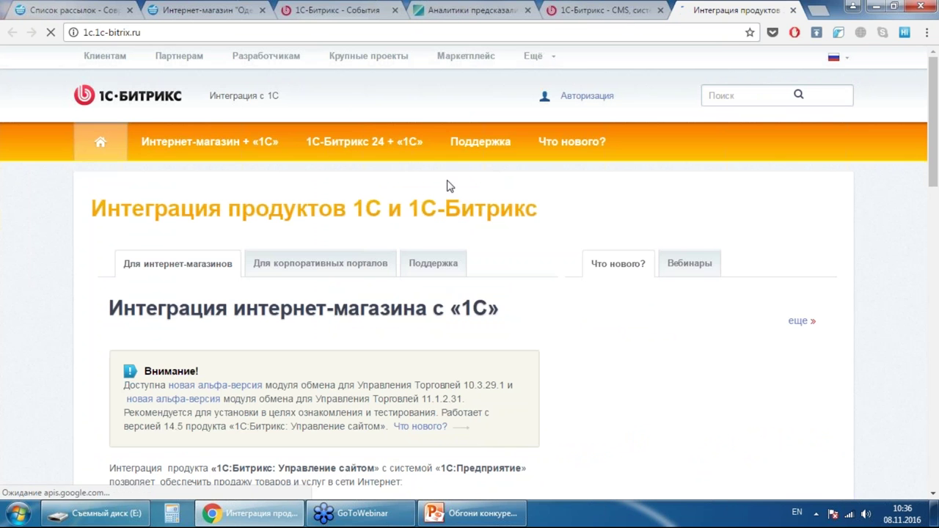
Open the «Вебинары» page of the «Поддержка» section and look through the list of 1С integration webinars
mouse_move(497, 147)
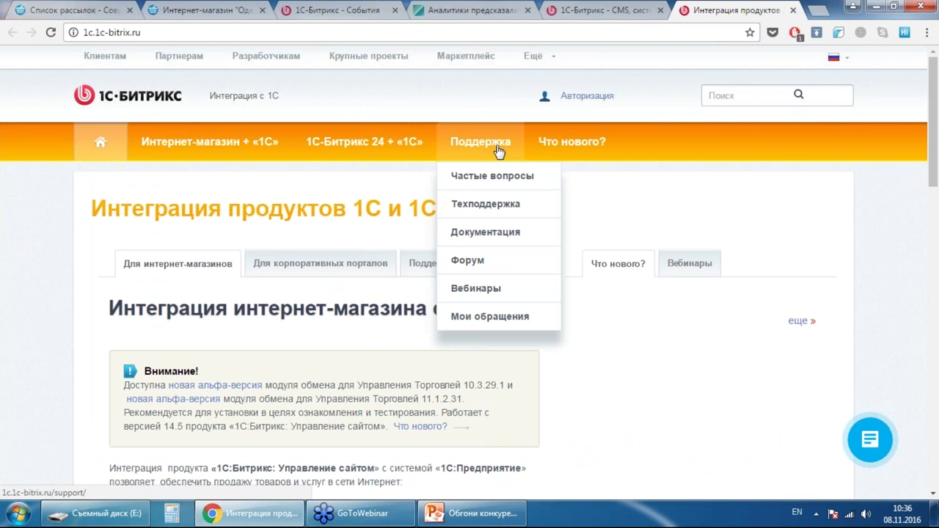
click(489, 291)
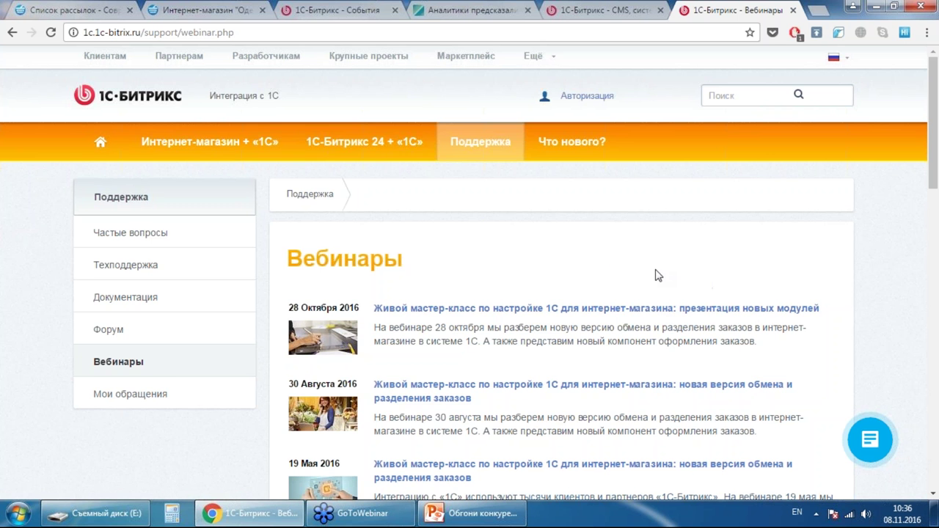
scroll(614, 262, down, 2)
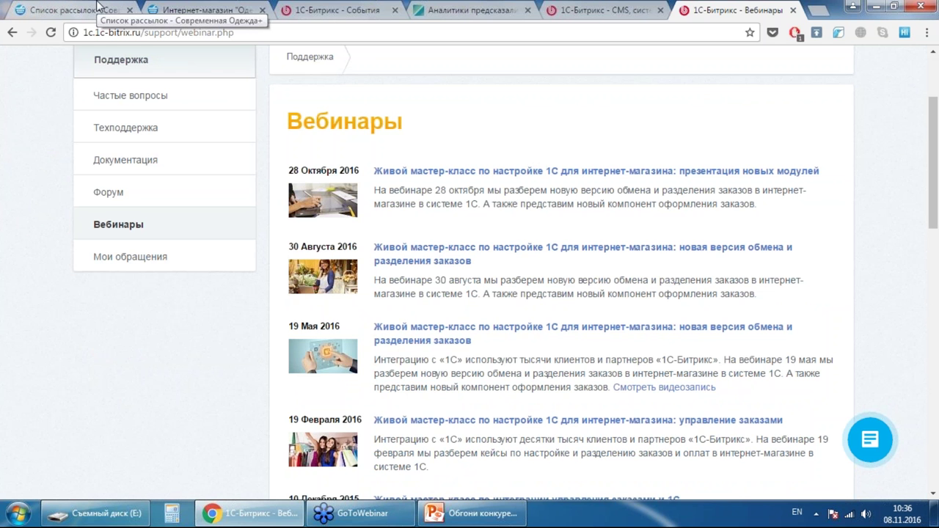
mouse_move(439, 518)
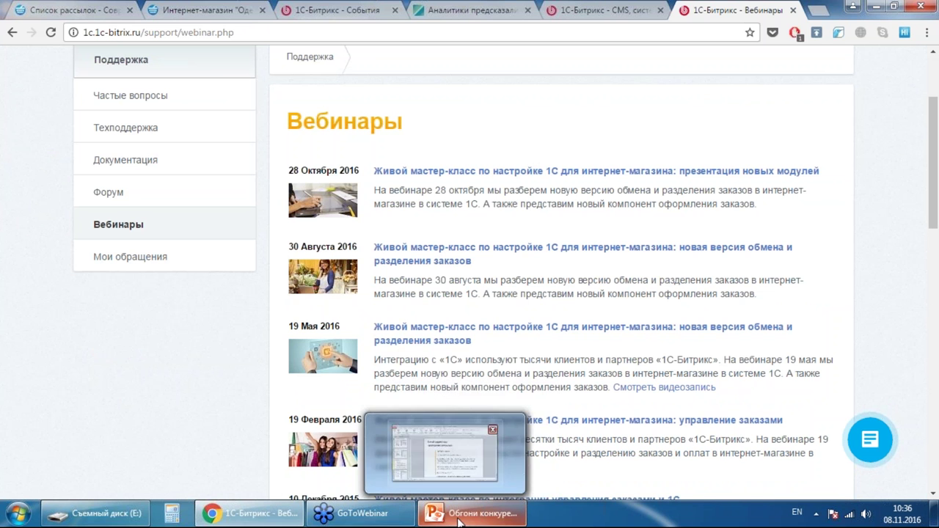
Switch to the PowerPoint presentation, run the show from the current slide and advance to the «7 триггерных рассылок» slide
mouse_move(370, 516)
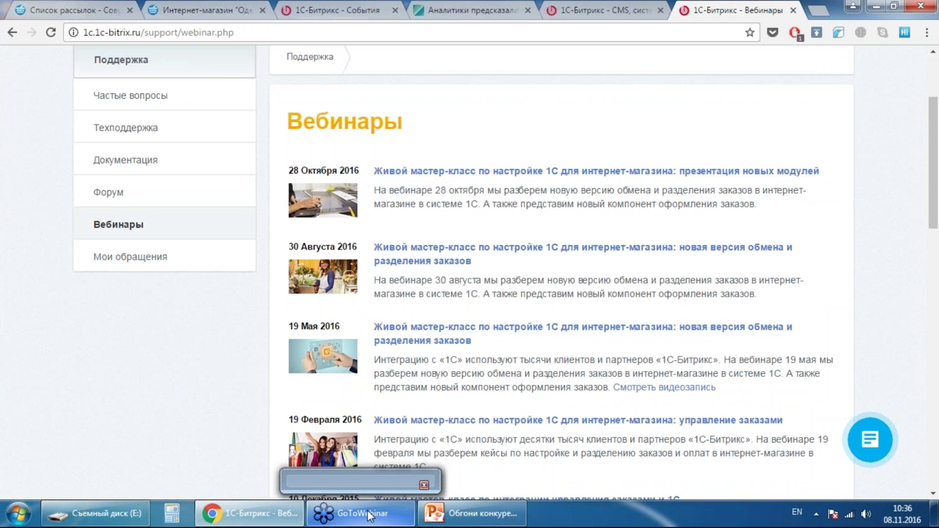
key(alt+shift)
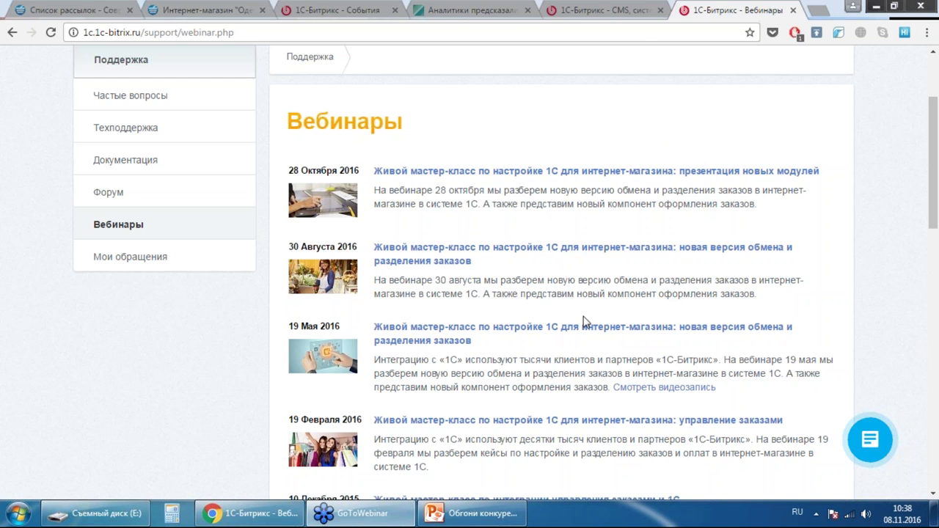
click(473, 513)
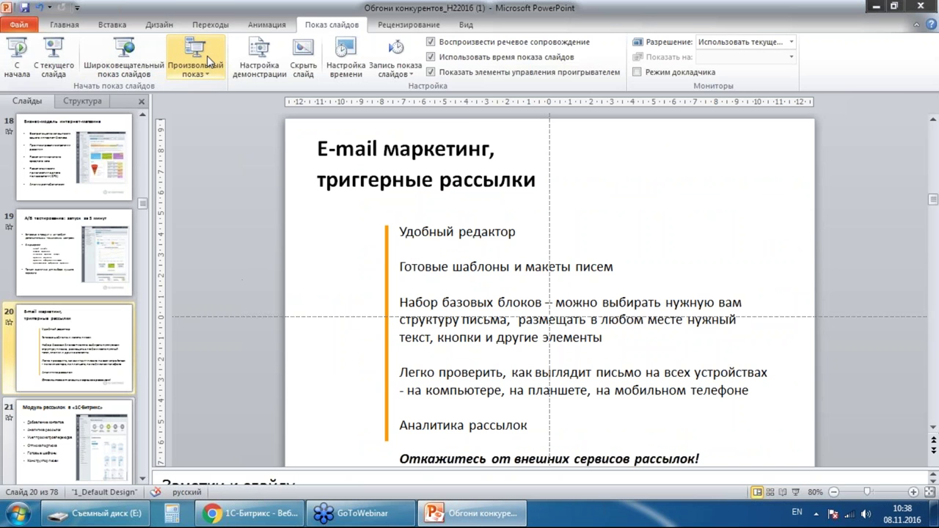
click(64, 68)
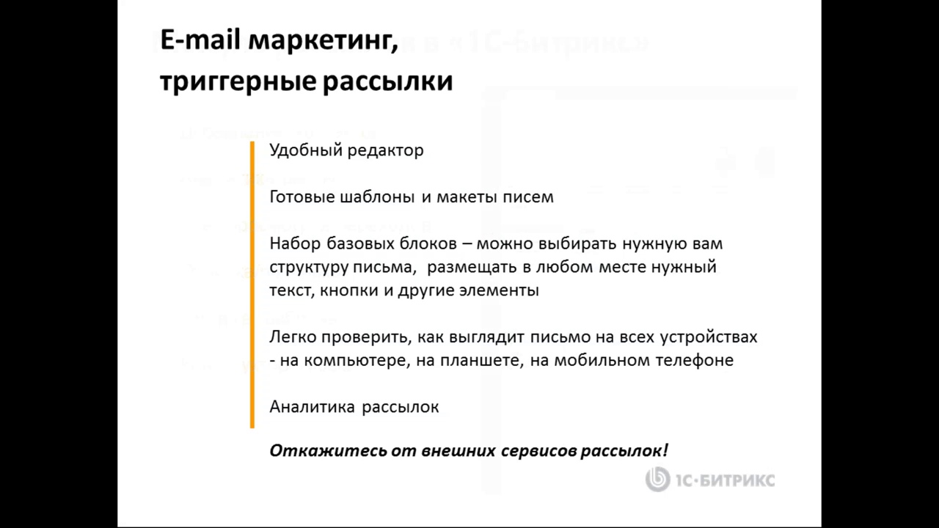
key(Right)
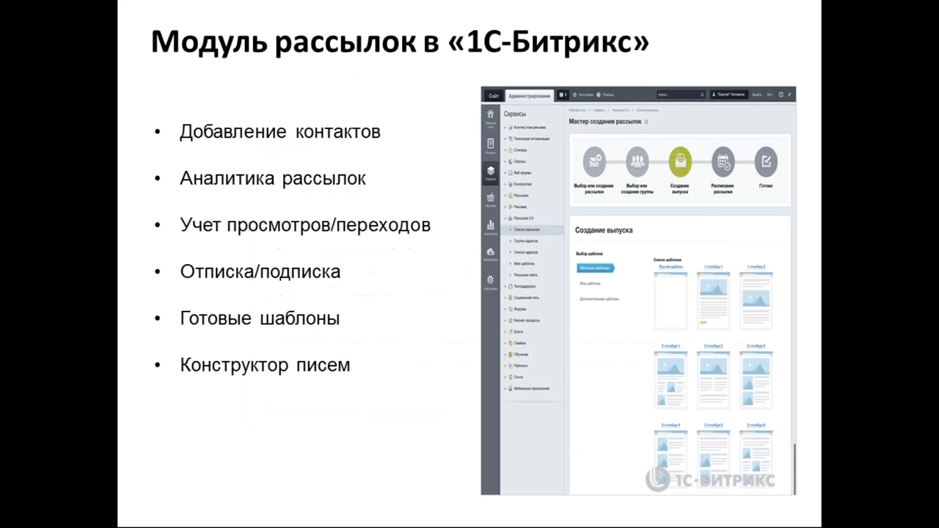
key(Right)
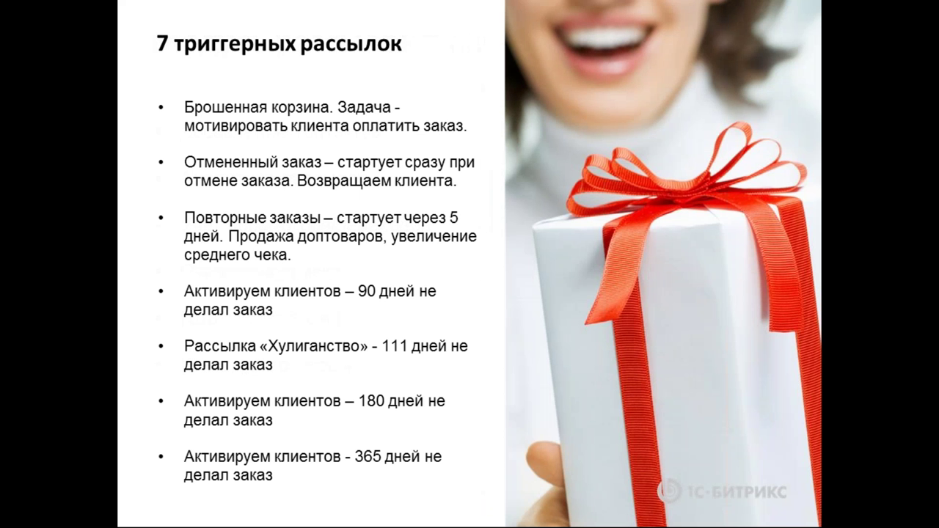
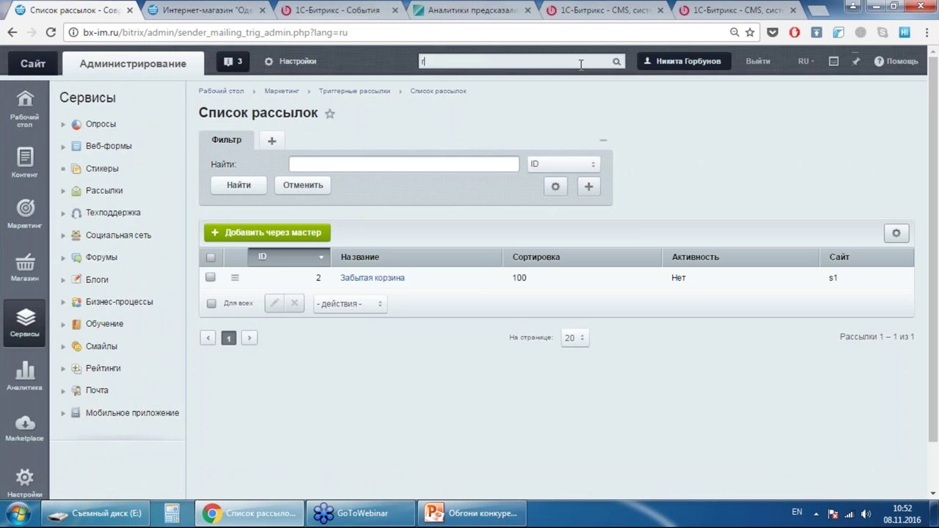
Search the administration panel for «композит» and open the «Композитный сайт» settings
key(BackSpace)
key(BackSpace)
key(BackSpace)
key(BackSpace)
key(alt+shift)
text(композит)
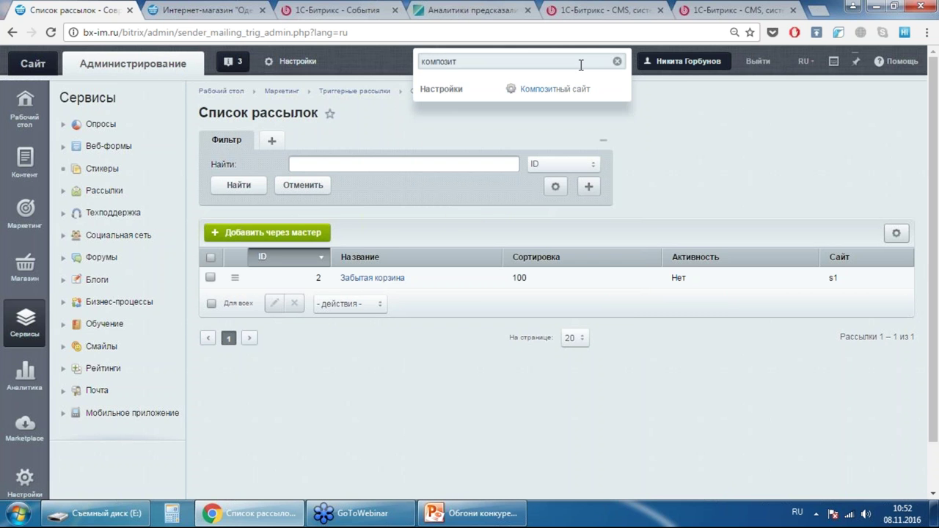
click(559, 89)
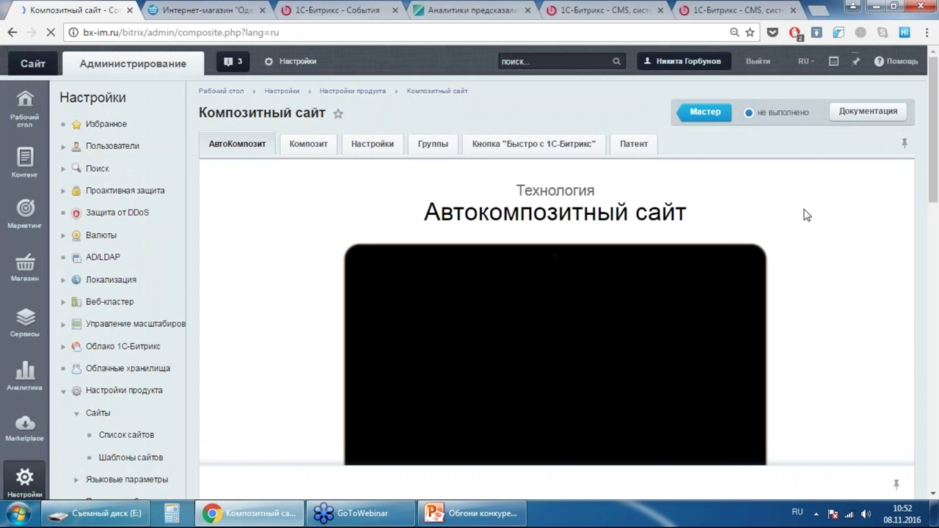
Enable the АвтоКомпозит mode for the site and check its status on the settings page
scroll(849, 213, down, 4)
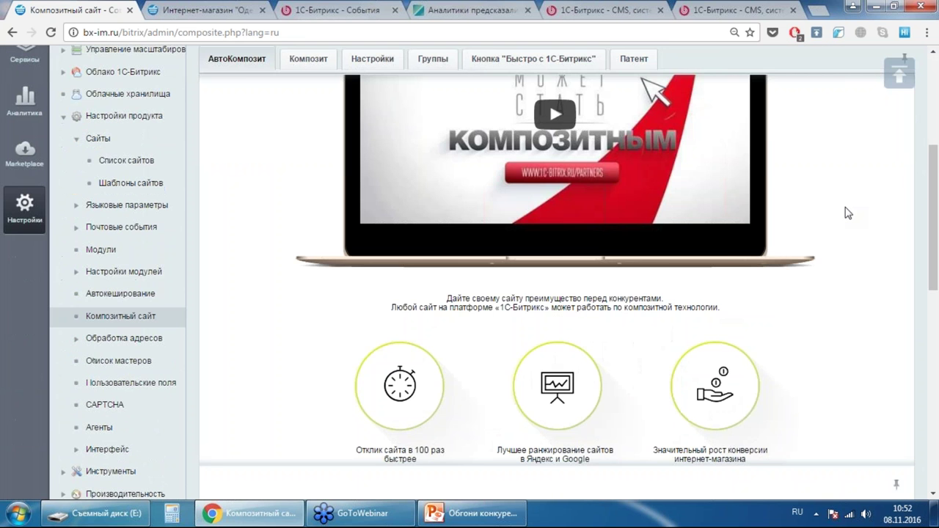
scroll(803, 214, down, 7)
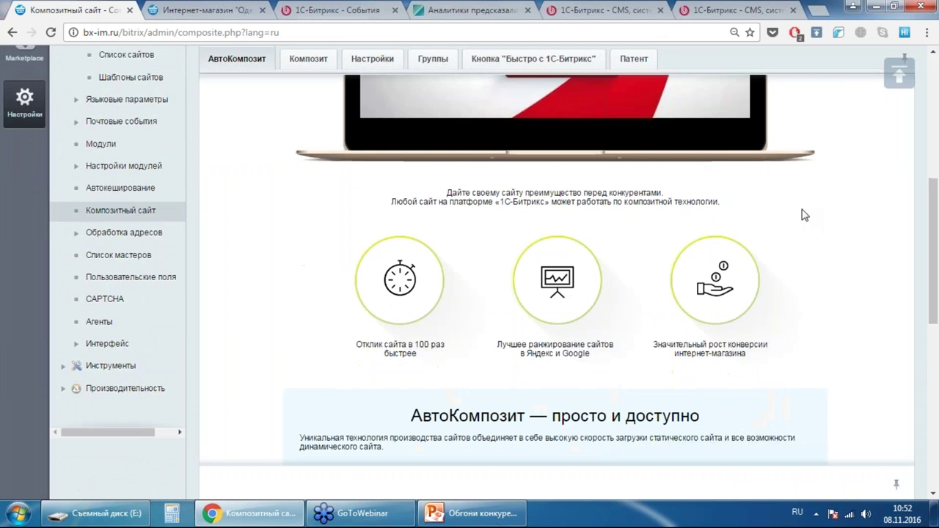
click(558, 286)
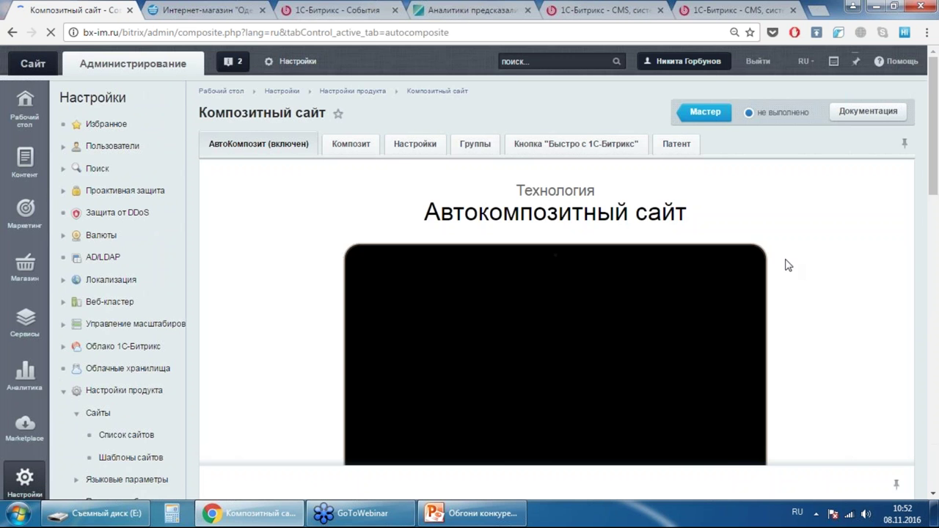
scroll(856, 215, down, 6)
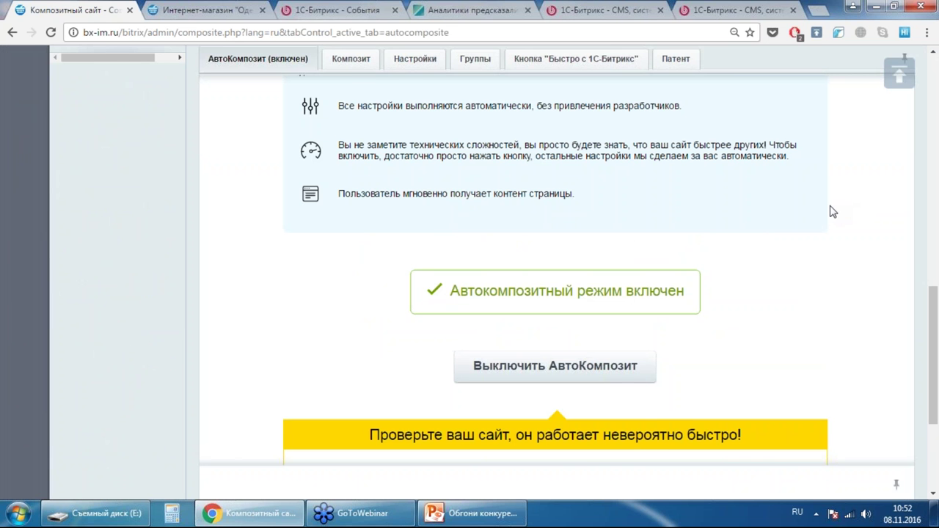
scroll(832, 211, up, 5)
scroll(833, 211, down, 5)
scroll(833, 212, up, 8)
Review the instructions for enabling the regular «Композит» mode and the composite cache rewriting, URL parameter and storage settings
click(361, 146)
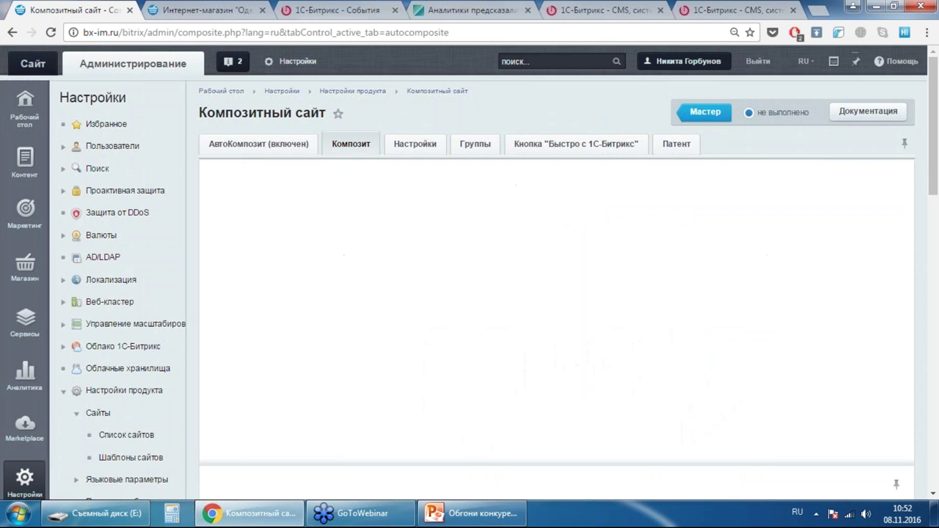
scroll(778, 220, down, 5)
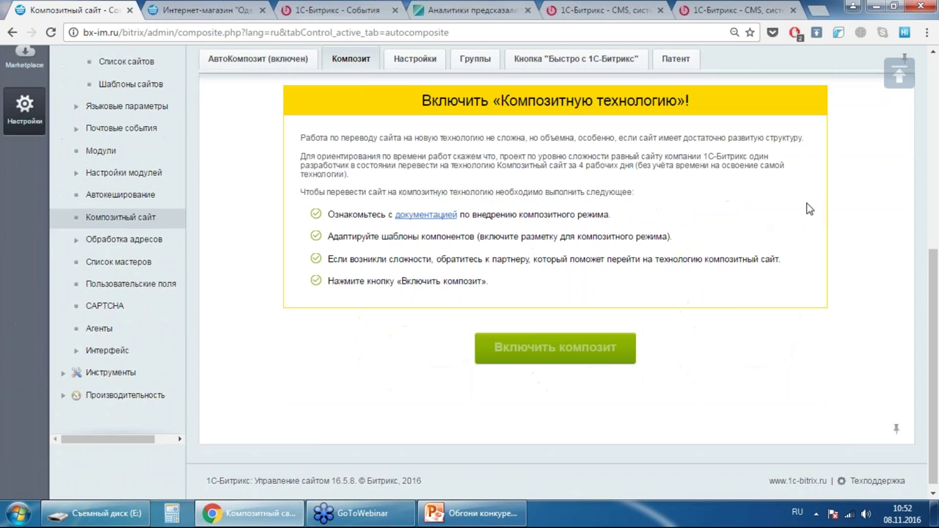
scroll(587, 198, up, 5)
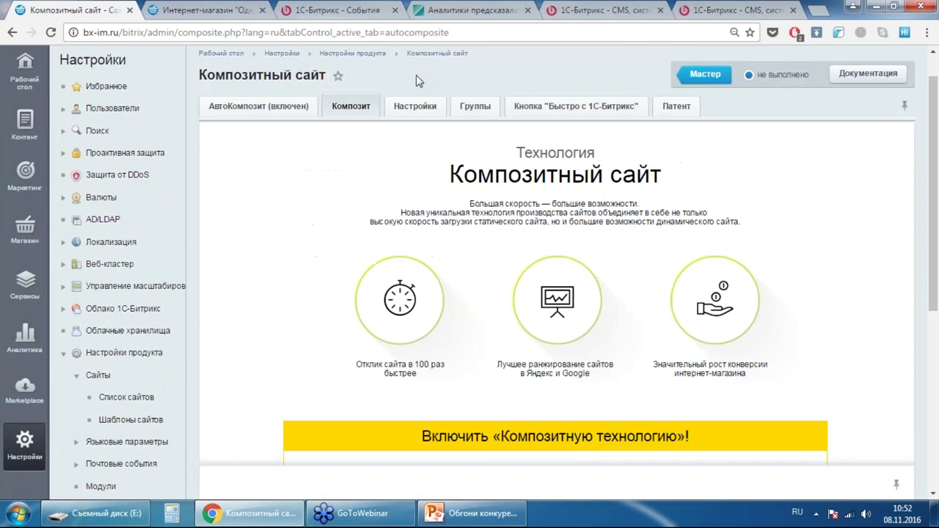
click(424, 107)
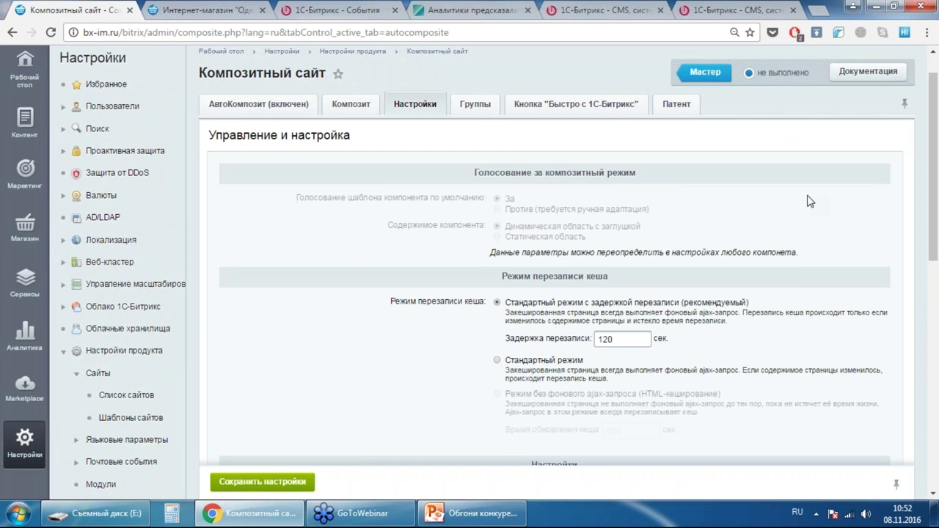
scroll(607, 244, down, 1)
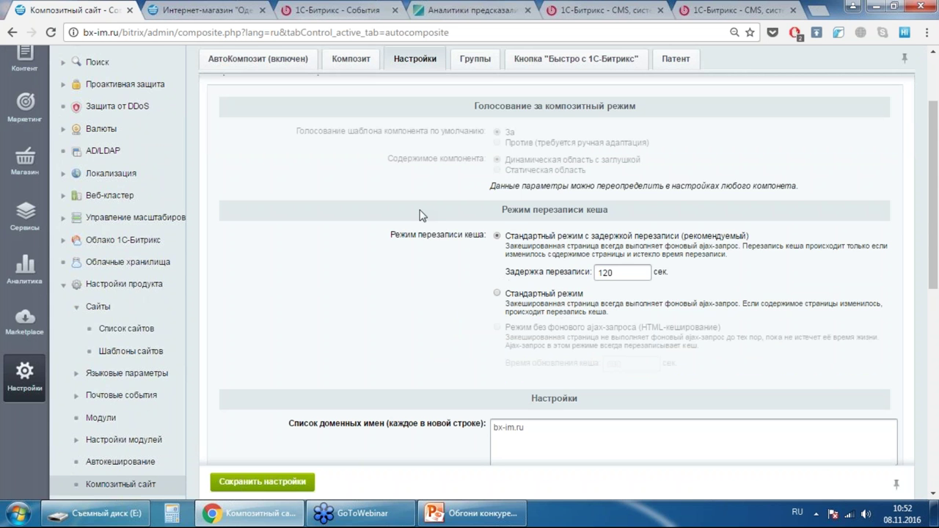
scroll(419, 213, down, 6)
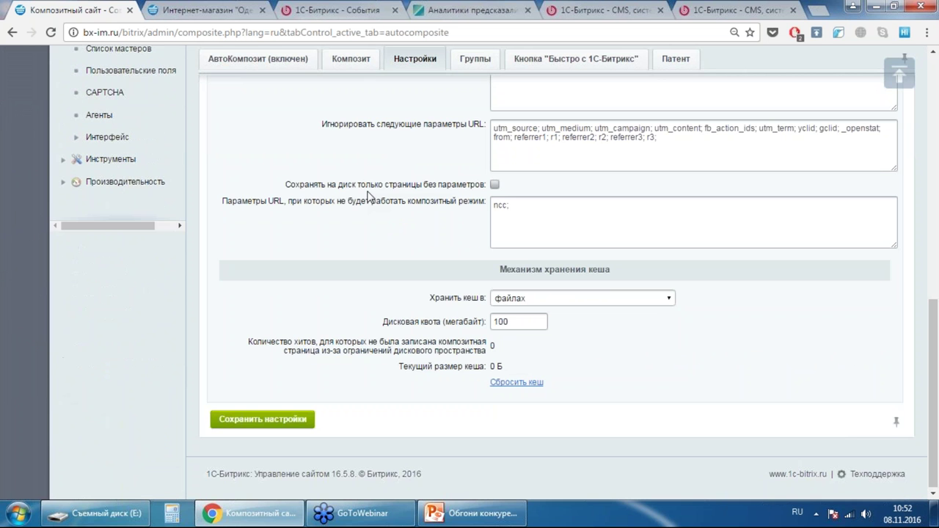
scroll(470, 88, up, 10)
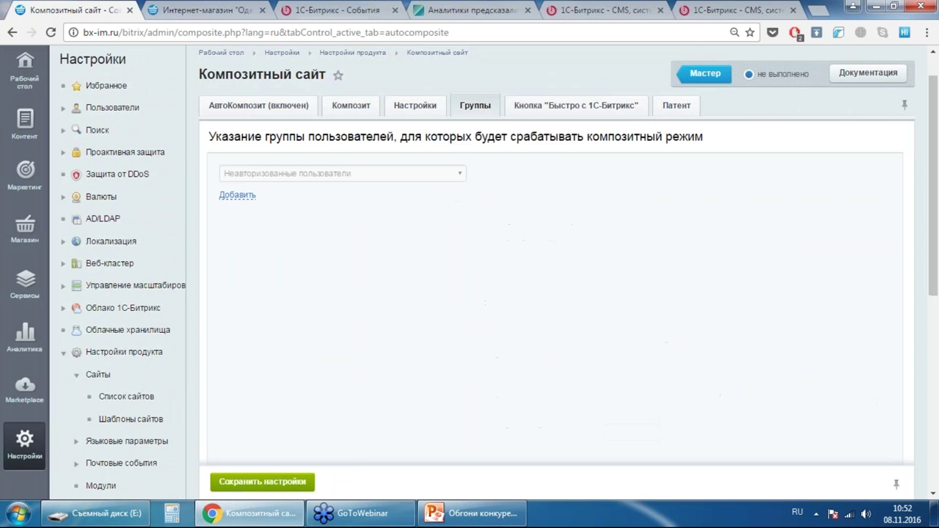
Review the composite mode's user groups, «Быстро с 1С-Битрикс» button options and patent, then save the settings
click(473, 108)
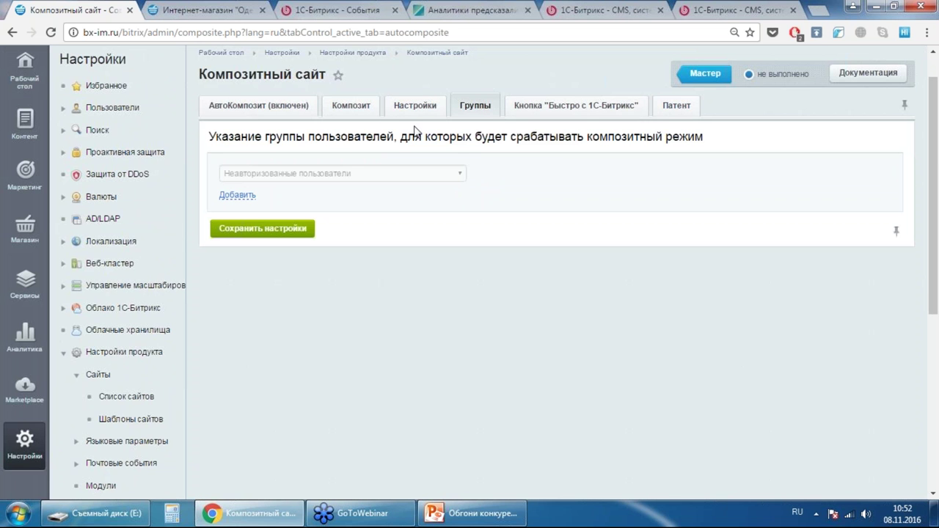
click(579, 109)
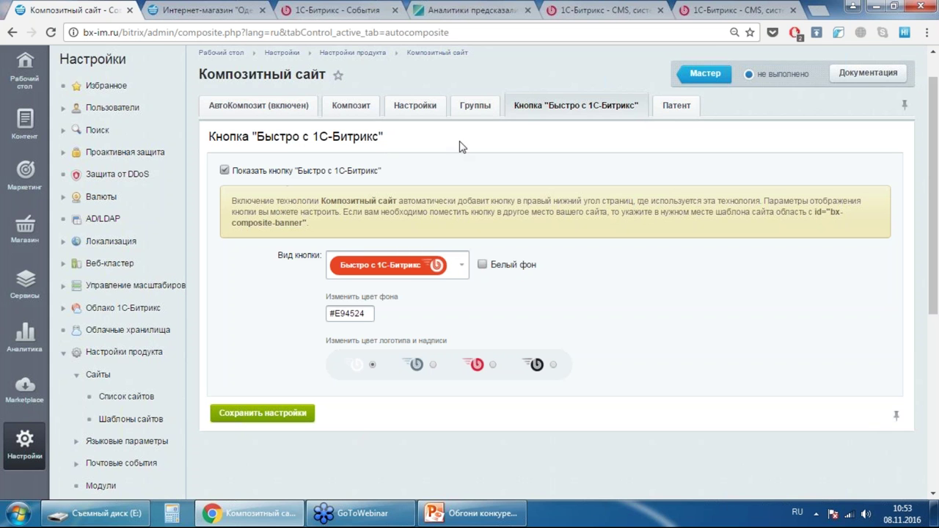
click(681, 107)
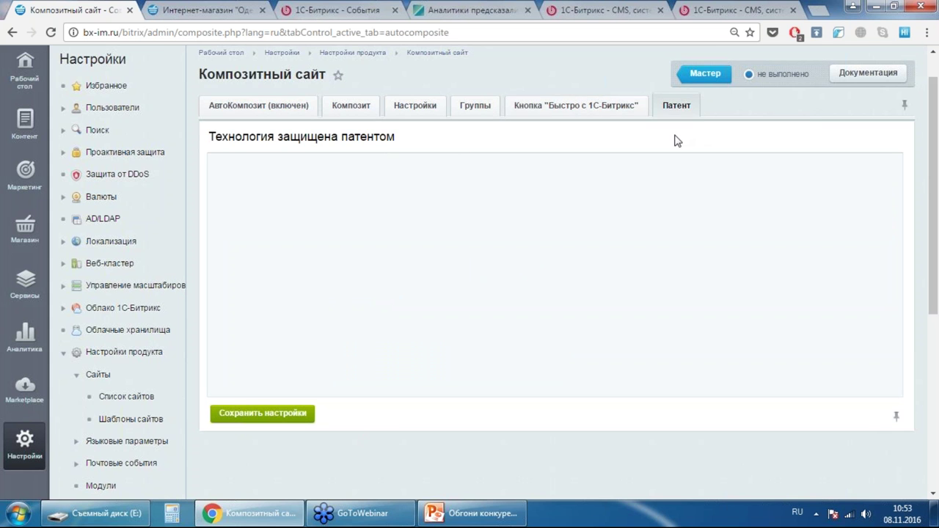
scroll(723, 229, down, 2)
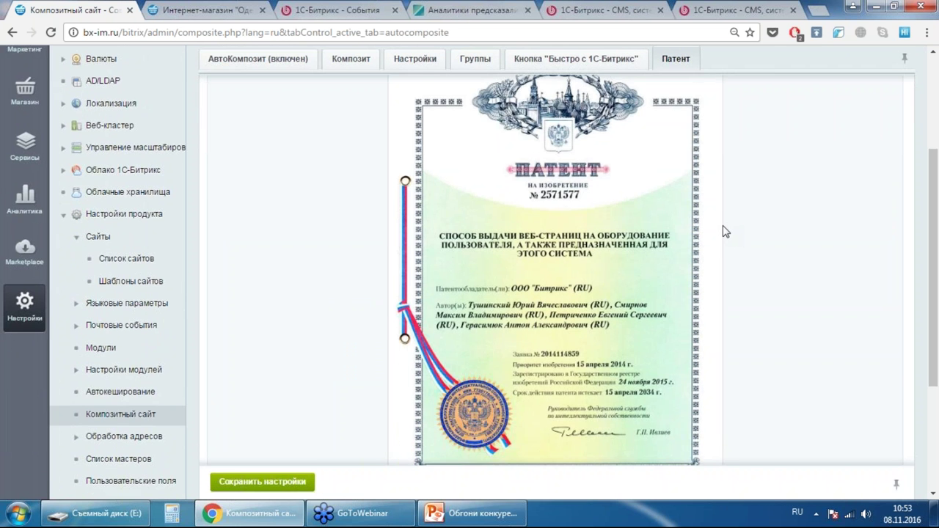
scroll(723, 229, down, 2)
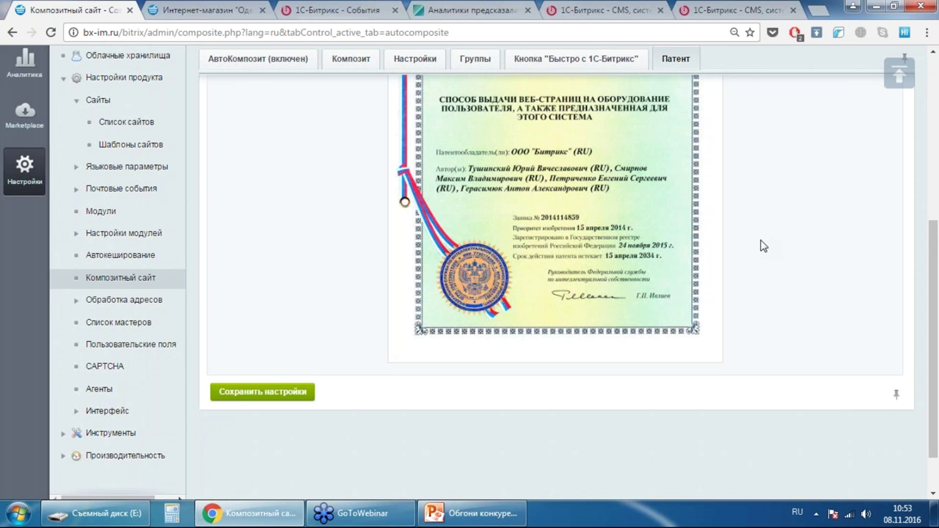
click(262, 391)
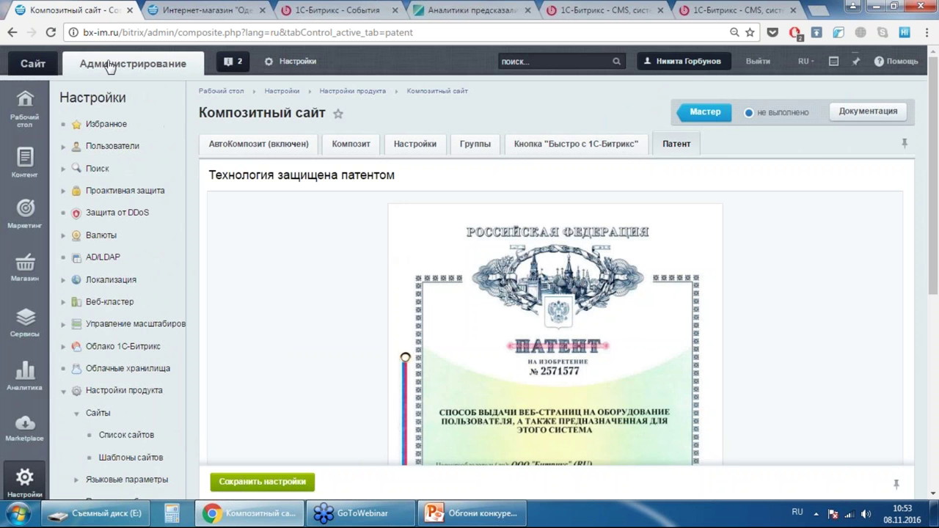
Open the public store site in a new browser tab and look through its home page down to the footer
click(33, 64)
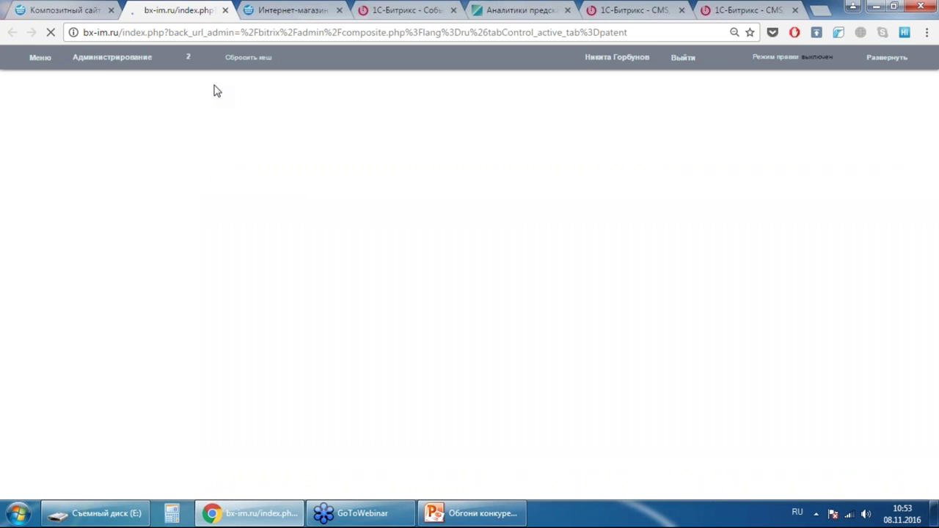
scroll(214, 93, down, 8)
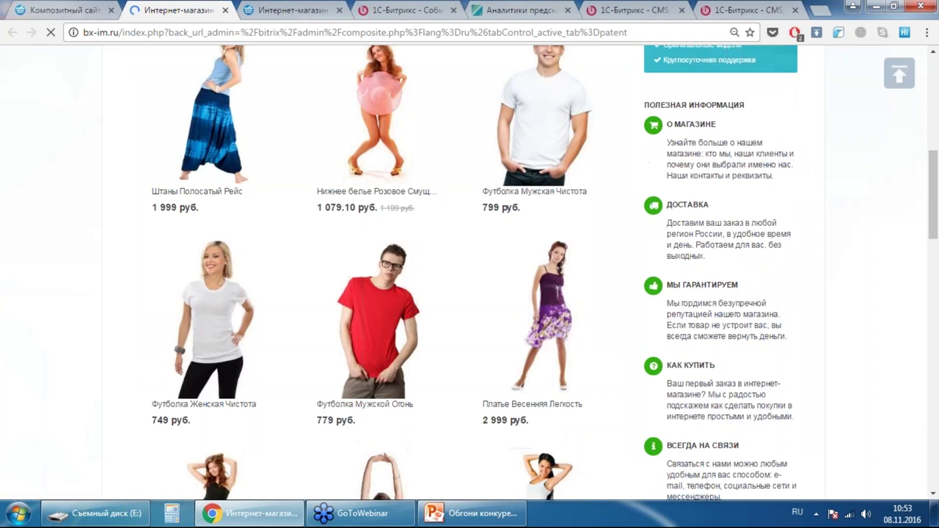
scroll(655, 217, down, 10)
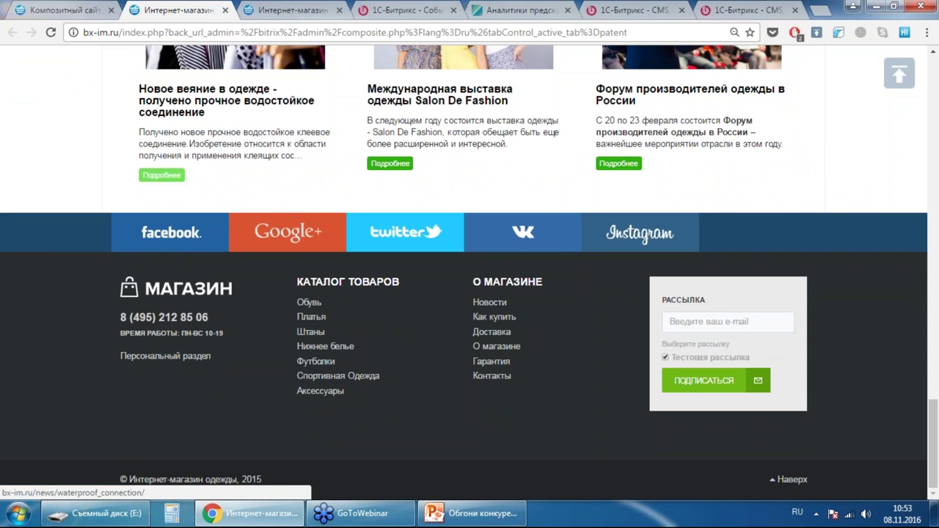
scroll(47, 159, up, 10)
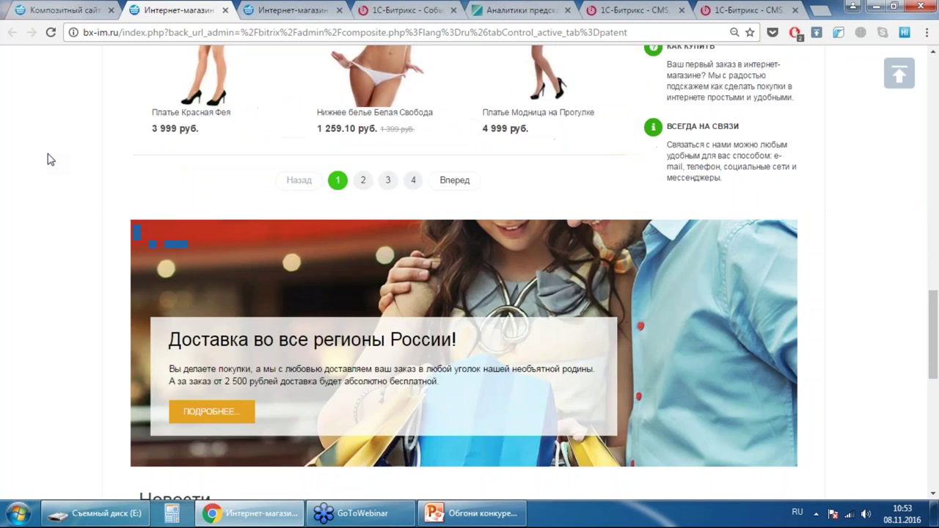
scroll(47, 159, up, 10)
scroll(115, 207, down, 11)
scroll(121, 209, up, 6)
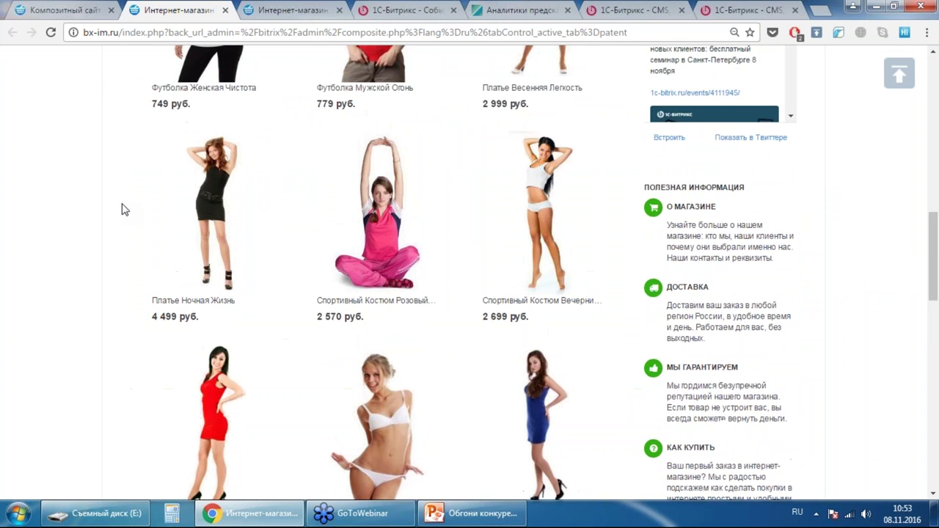
scroll(123, 209, down, 6)
scroll(123, 209, down, 10)
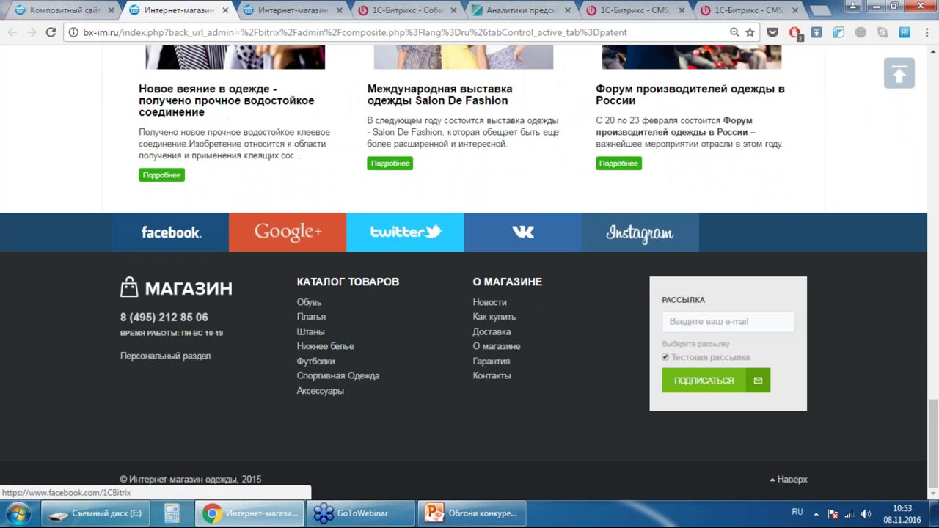
scroll(124, 209, up, 8)
scroll(123, 210, up, 5)
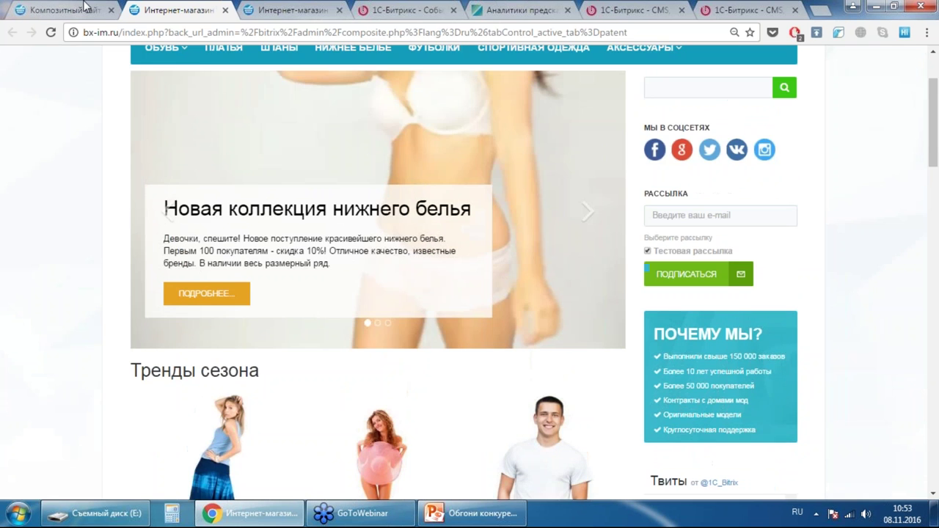
Return to the site administration, search it for «скорость» and open the «Скорость сайта» page
key(ctrl+shift+Tab)
click(259, 140)
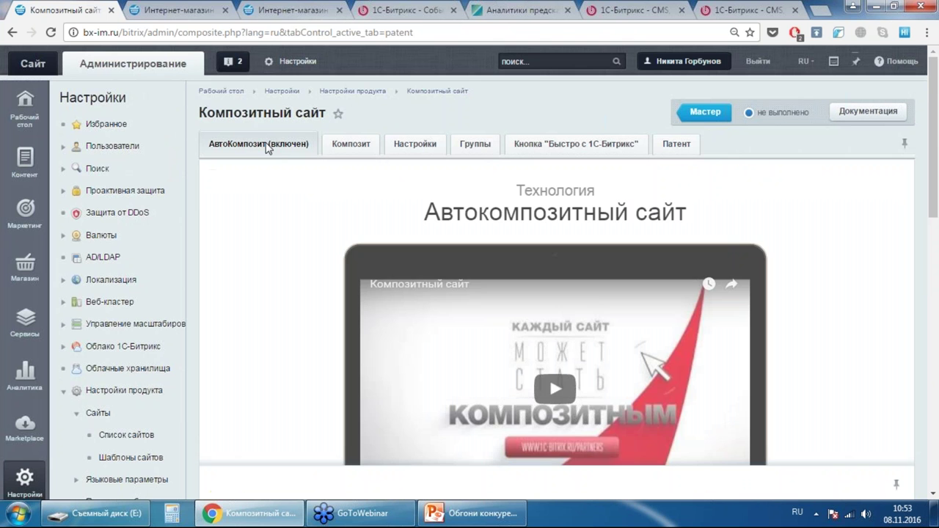
click(539, 61)
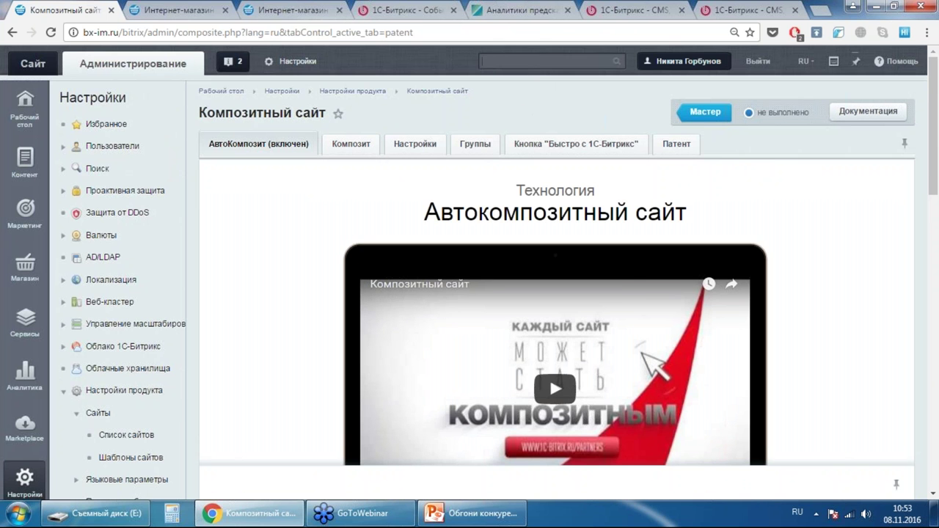
text(скорость)
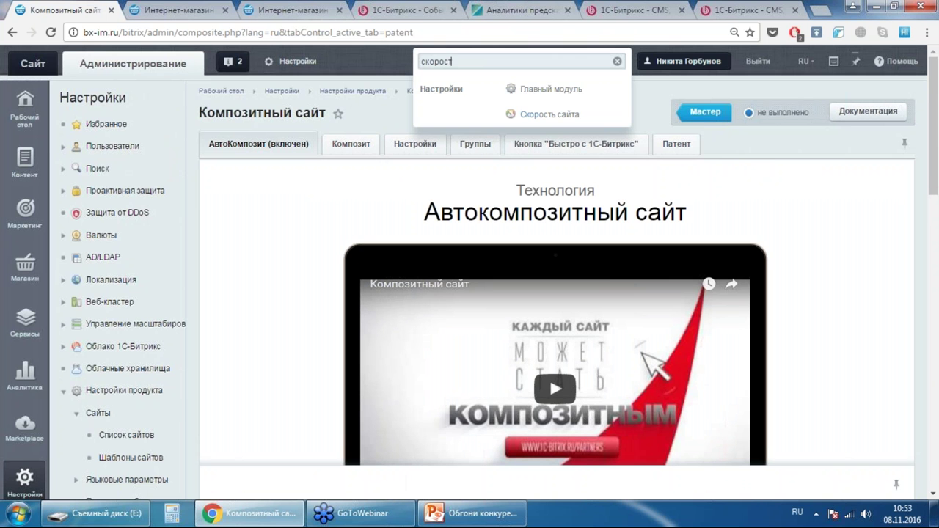
click(546, 116)
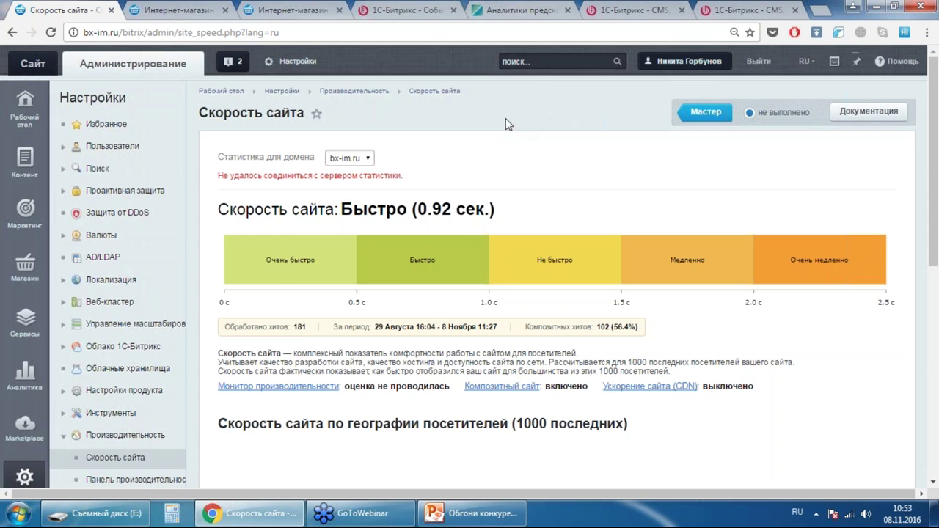
Examine the site speed rating, the regional speed and composite hit details on the visitor map, and the explanations of the timing metrics
scroll(503, 119, down, 2)
scroll(535, 103, down, 6)
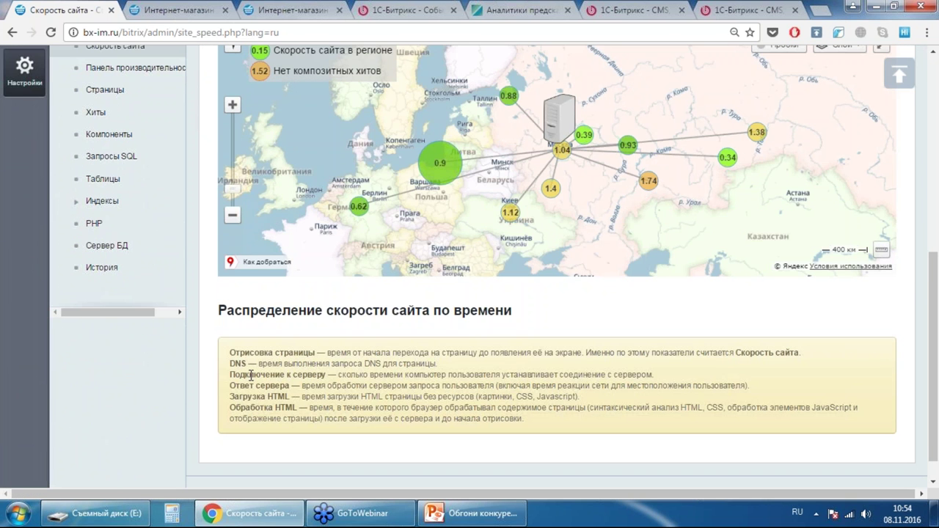
scroll(558, 264, up, 8)
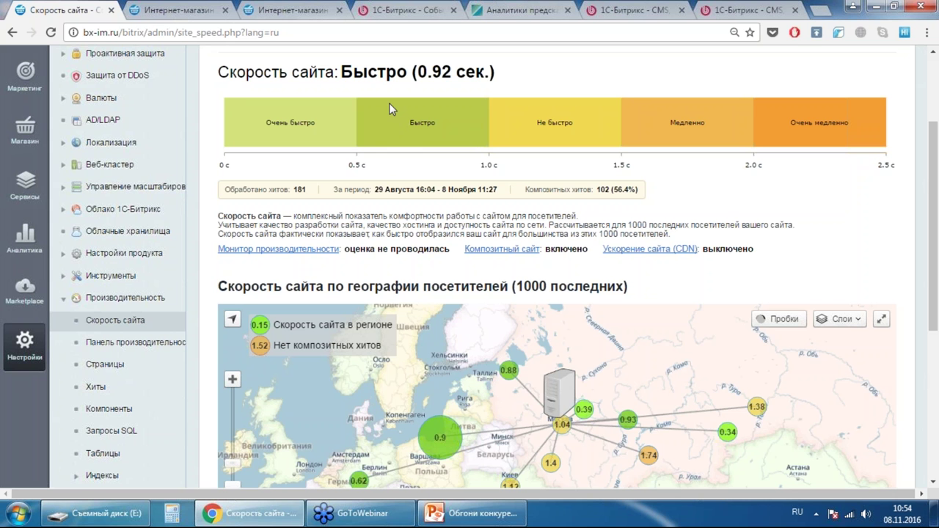
scroll(398, 139, down, 1)
scroll(398, 145, down, 5)
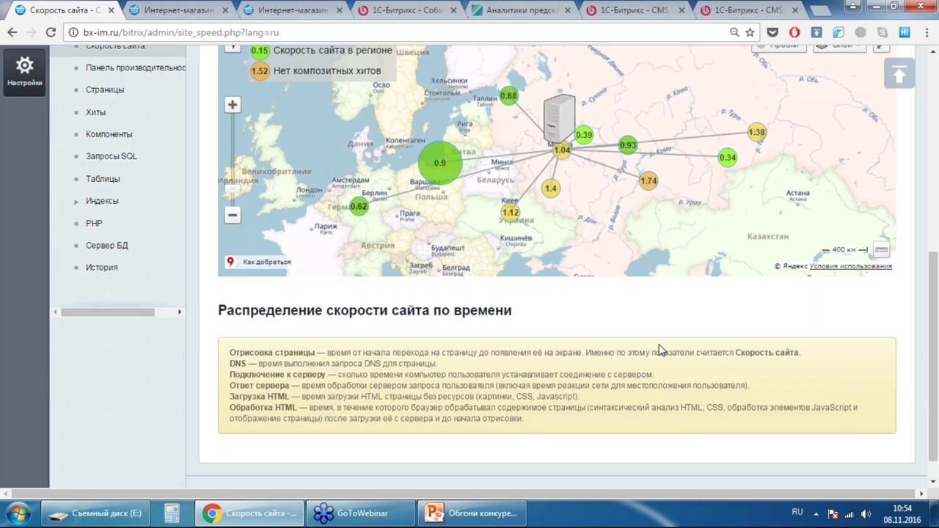
mouse_move(585, 138)
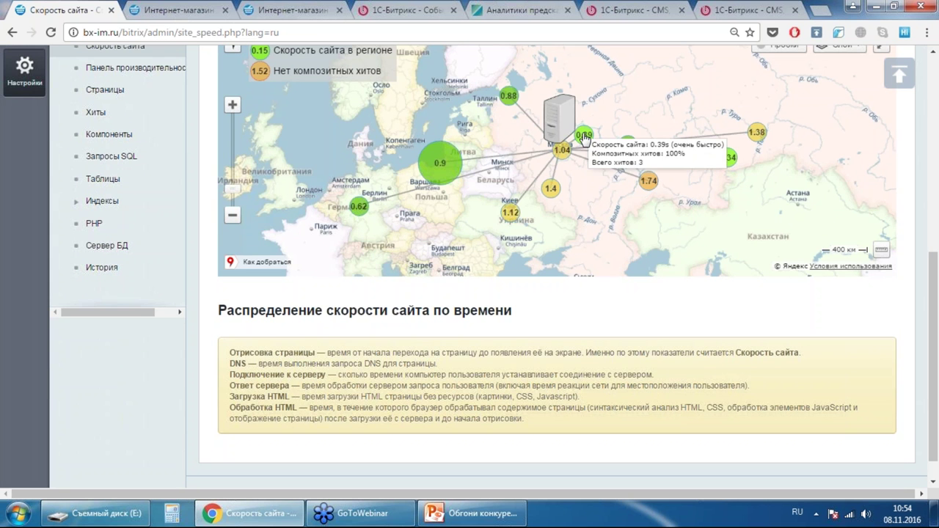
mouse_move(559, 152)
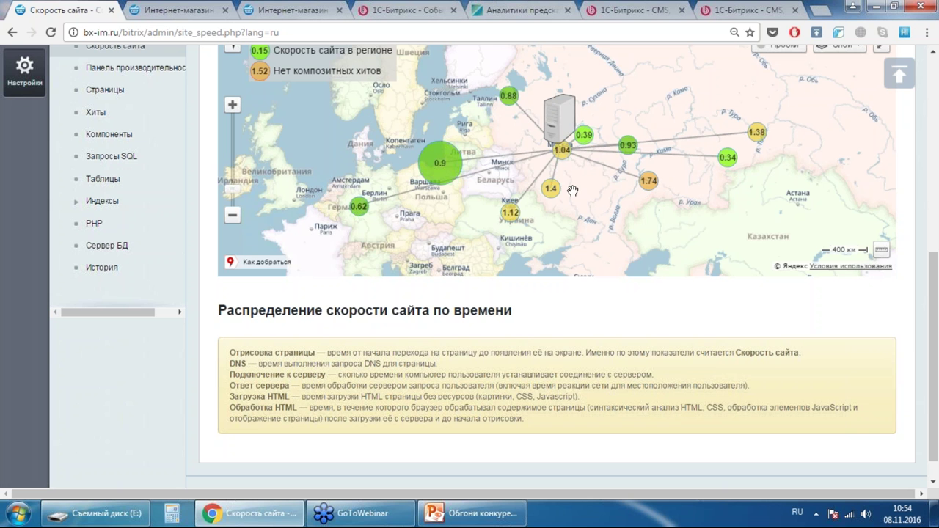
mouse_move(445, 166)
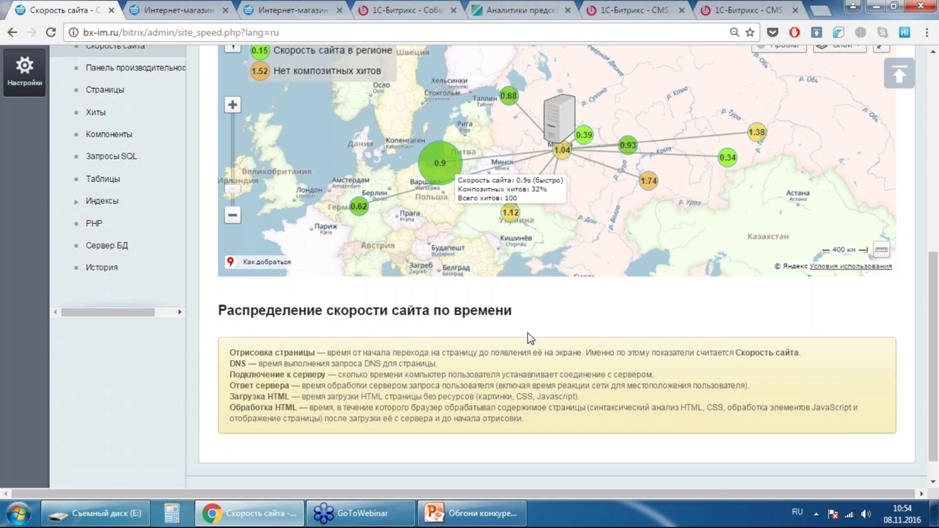
scroll(529, 338, down, 1)
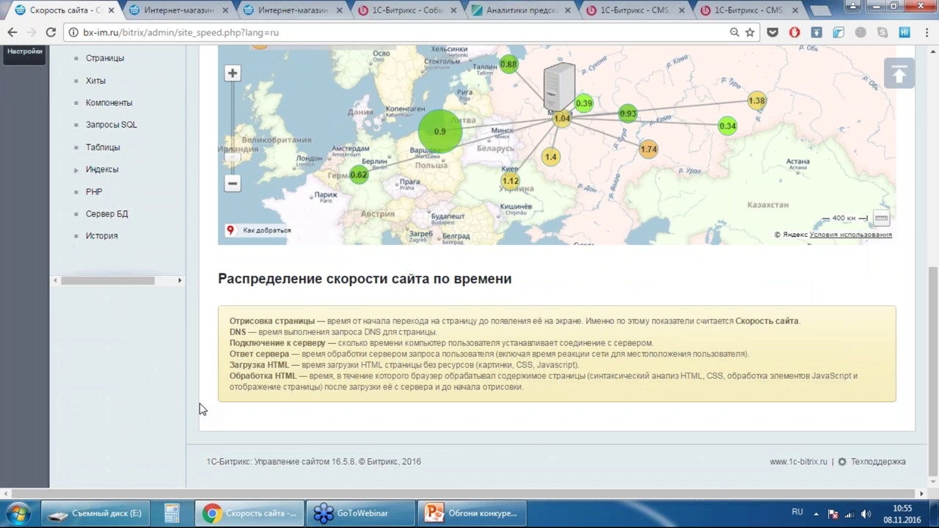
scroll(202, 410, up, 6)
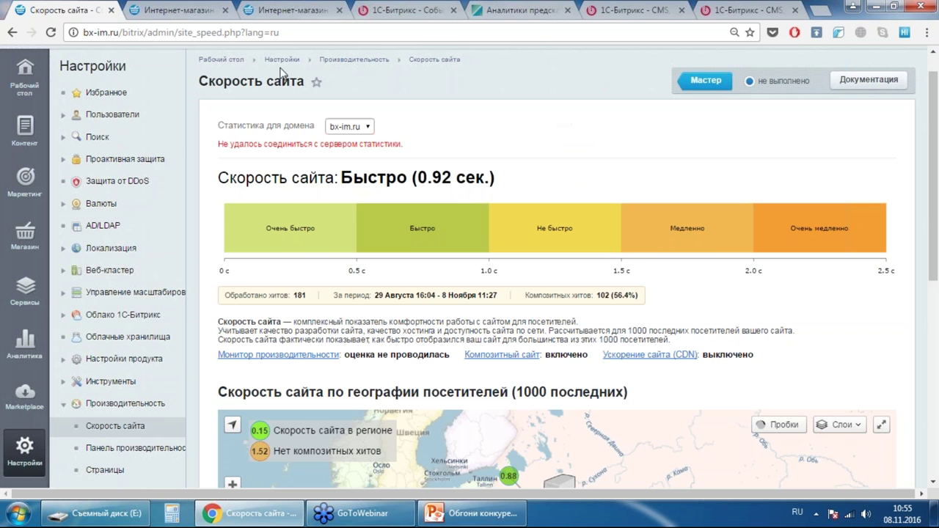
Switch to the PowerPoint presentation, start the show from slide 39 «Ваш сайт глазами посетителей» and advance to the «До Композита» vs «После Композита» comparison
click(163, 7)
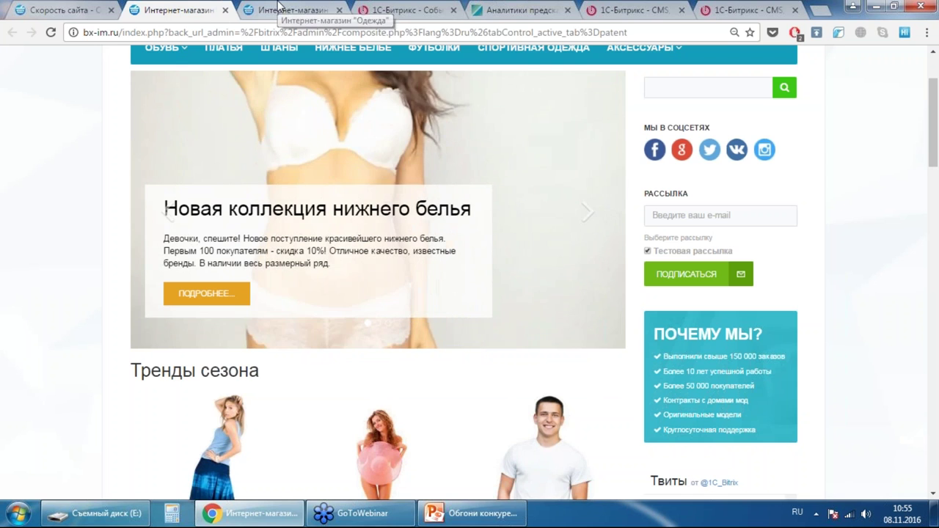
click(473, 513)
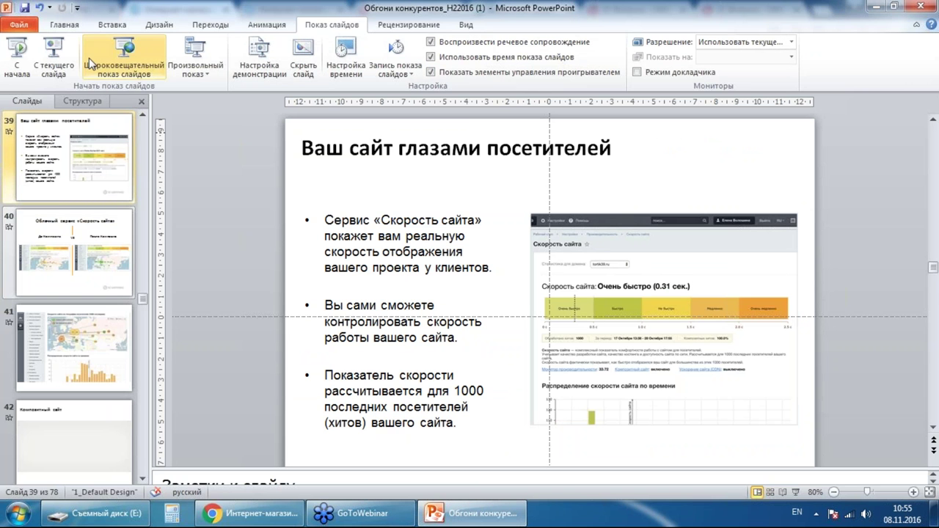
click(53, 62)
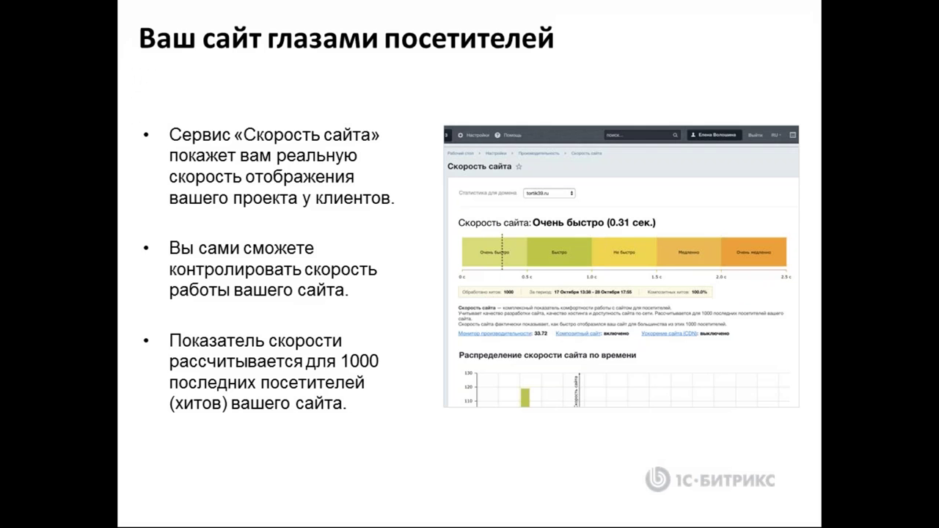
key(Right)
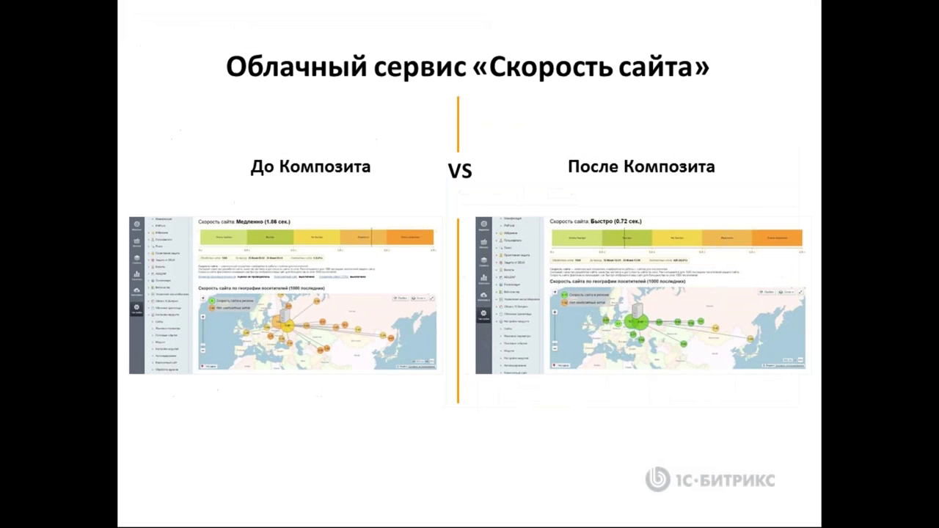